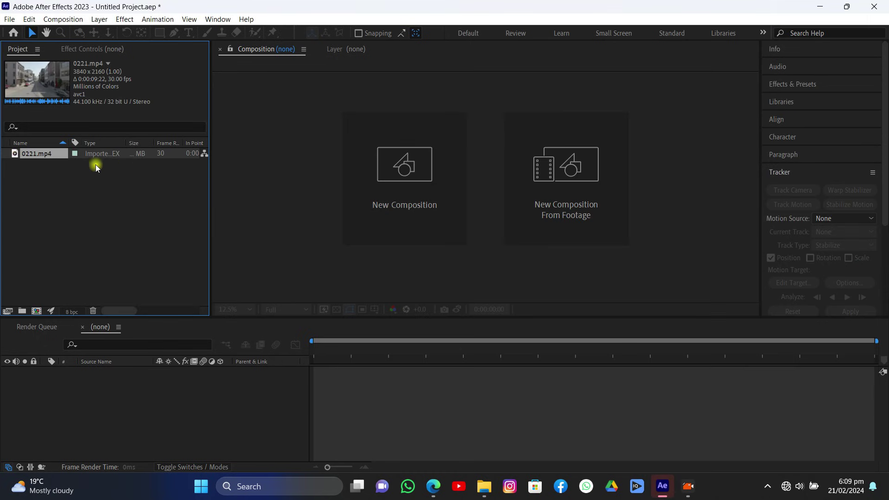
# Step: Create a composition from the 0221.mp4 footage and apply the Curves effect to its layer
pyautogui.moveTo(25, 158); pyautogui.dragTo(36, 310)
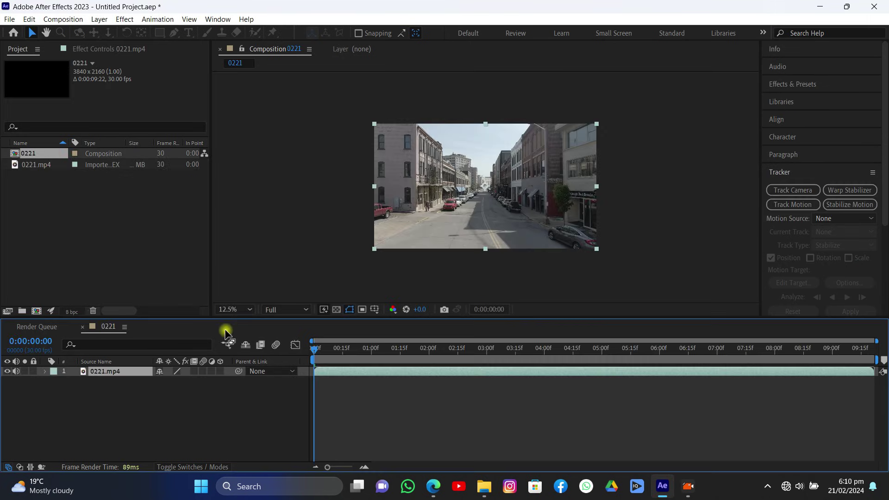
pyautogui.click(792, 83)
pyautogui.click(791, 99)
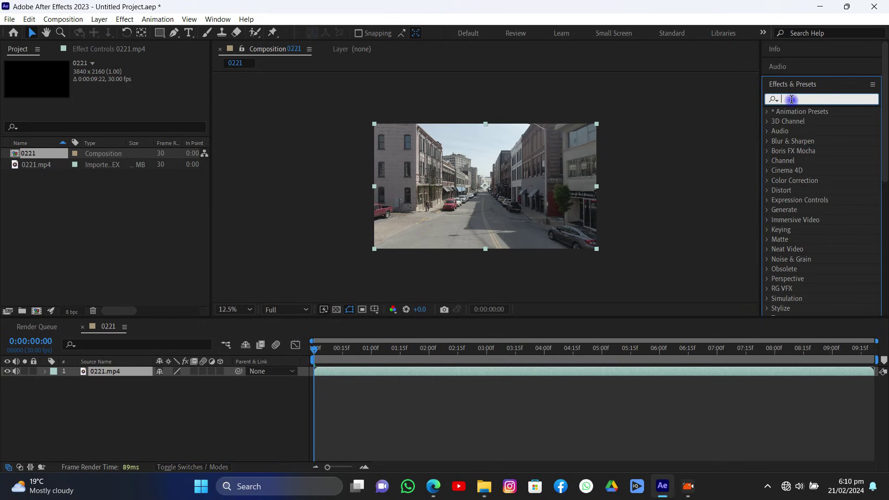
pyautogui.write('curves')
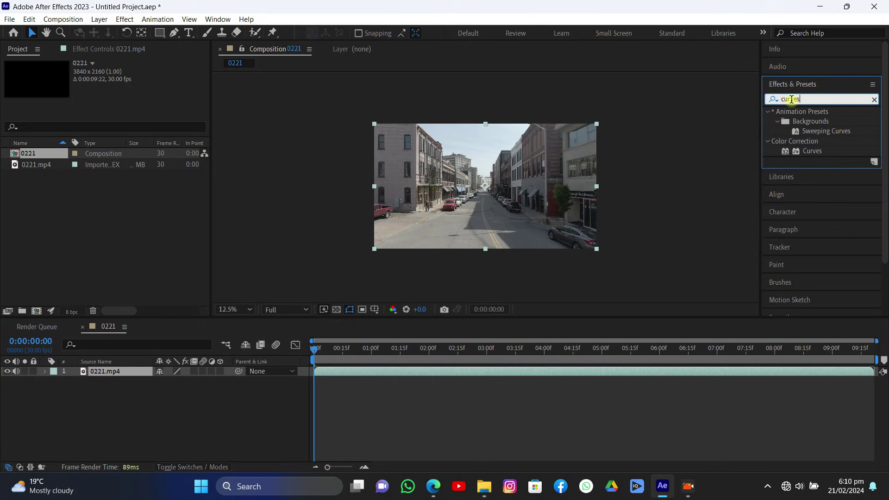
pyautogui.moveTo(806, 149); pyautogui.dragTo(512, 175)
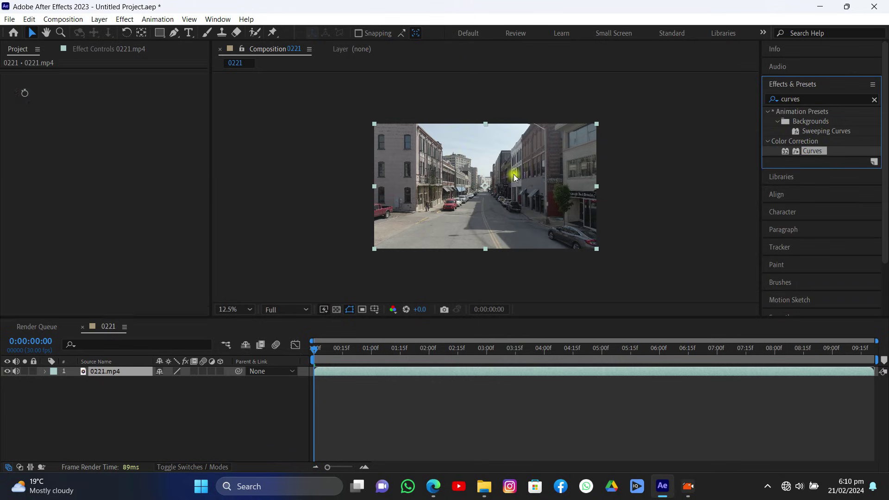
# Step: Shape the RGB curve into a contrast curve with raised highlights and lowered shadows
pyautogui.moveTo(122, 173); pyautogui.dragTo(113, 167)
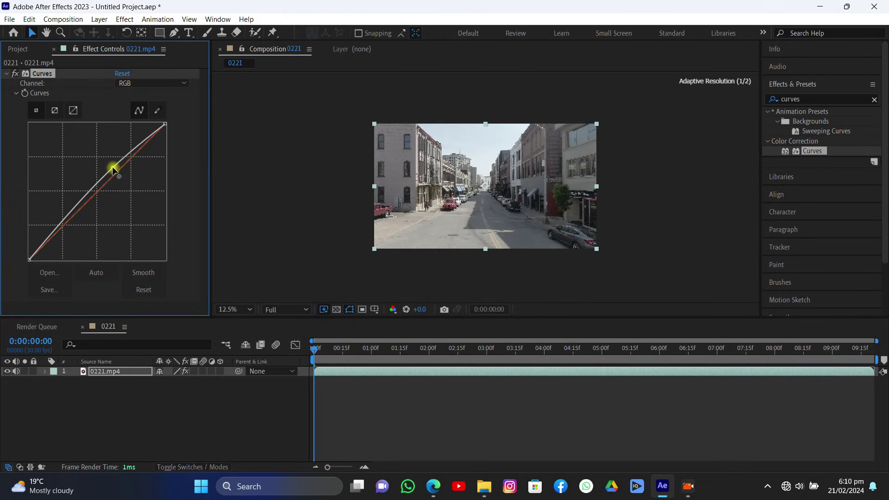
pyautogui.moveTo(62, 216); pyautogui.dragTo(86, 198)
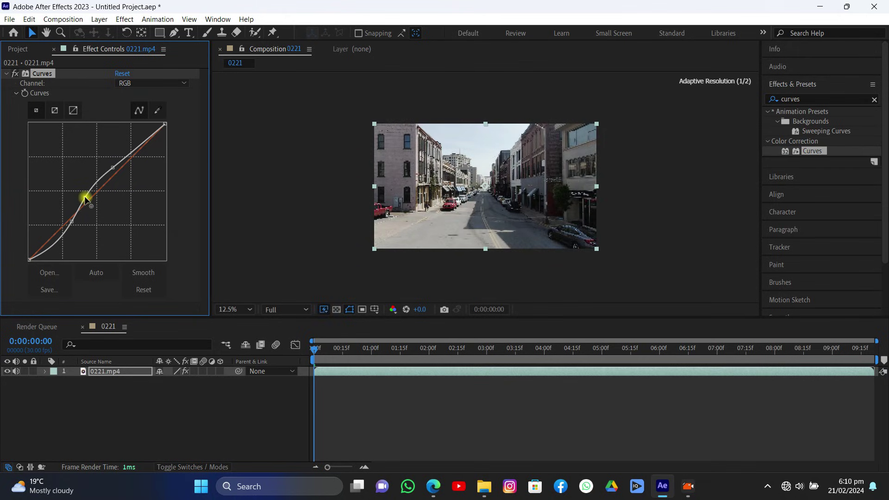
pyautogui.scroll(6, 435, 190)
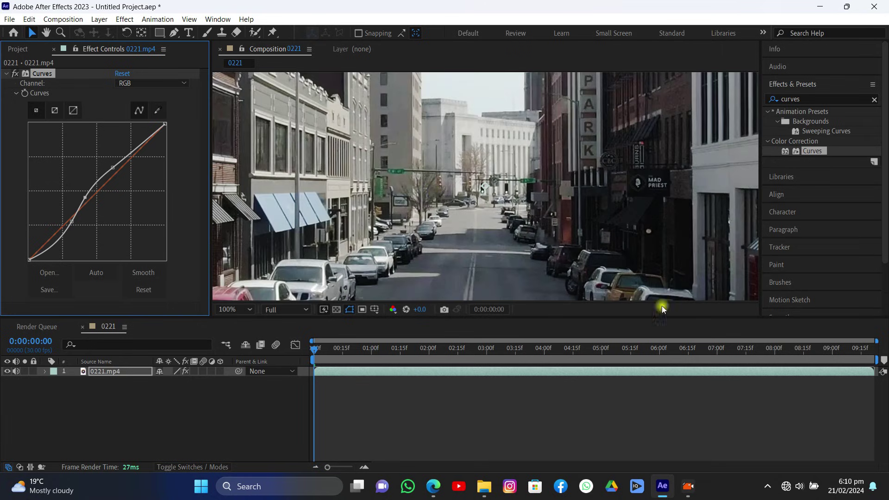
# Step: Pre-compose the 0221.mp4 layer, moving all attributes into the new composition
pyautogui.rightClick(382, 372)
pyautogui.click(408, 297)
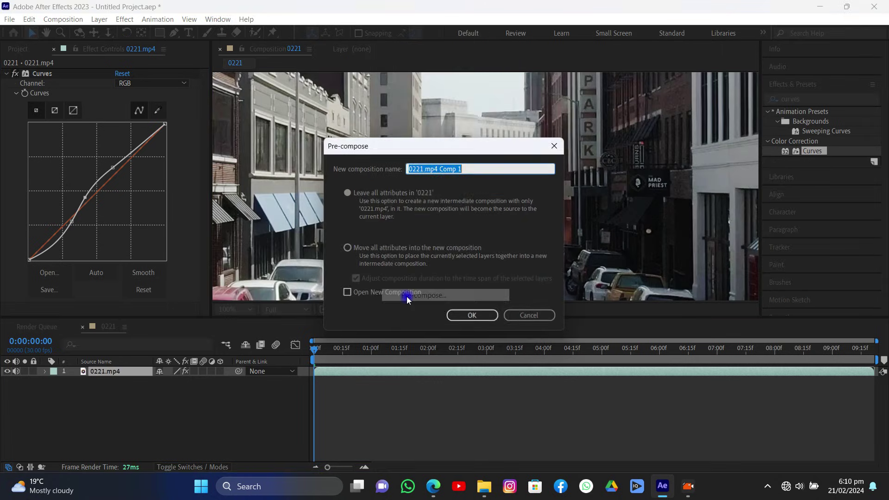
pyautogui.click(348, 249)
pyautogui.click(459, 315)
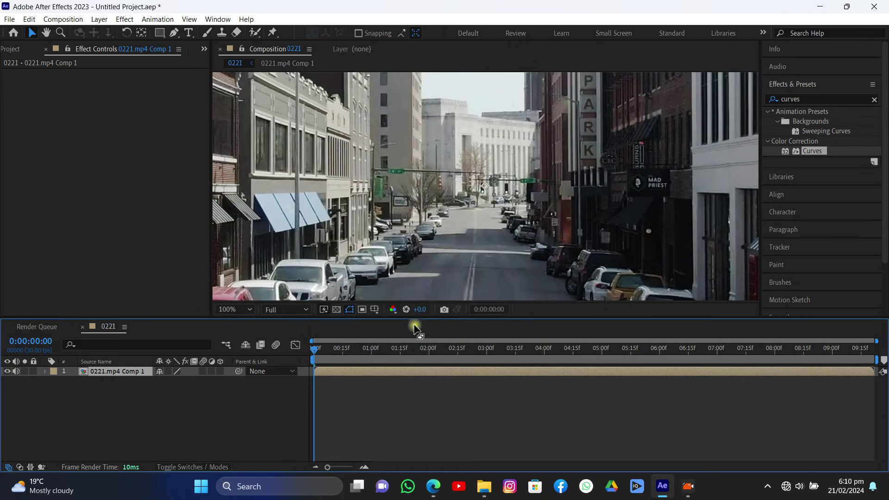
# Step: Run camera tracking on the pre-composed footage layer with Detailed Analysis enabled
pyautogui.click(781, 85)
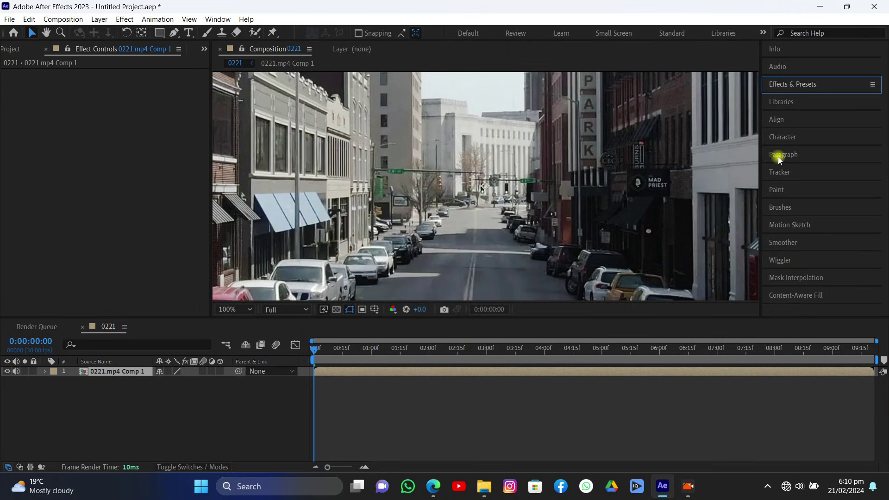
pyautogui.click(779, 172)
pyautogui.click(793, 190)
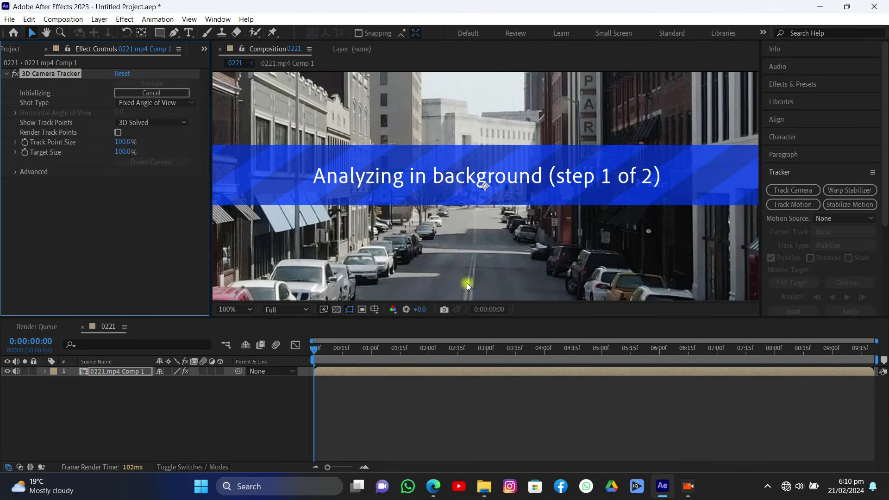
pyautogui.click(16, 172)
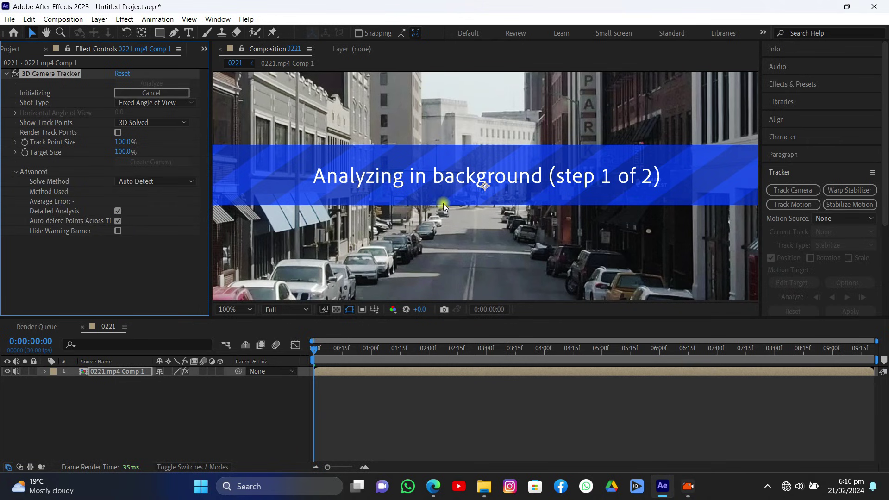
pyautogui.scroll(-4, 444, 204)
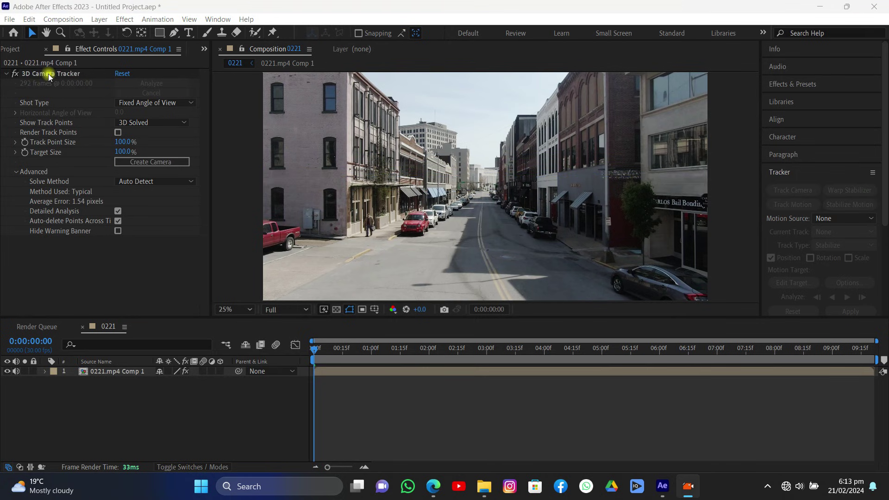
# Step: Set Track Point Size to 384% and create a solid and camera from the track points on the road in mid-street
pyautogui.click(49, 74)
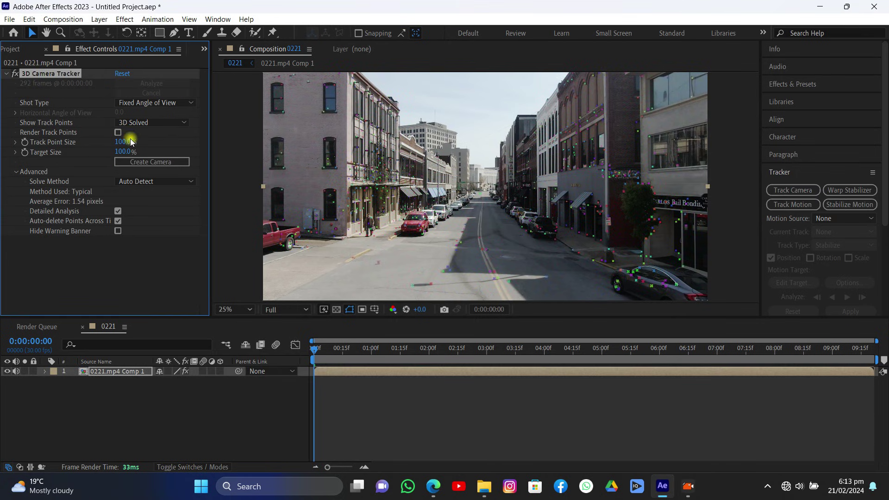
pyautogui.moveTo(172, 149); pyautogui.dragTo(320, 167)
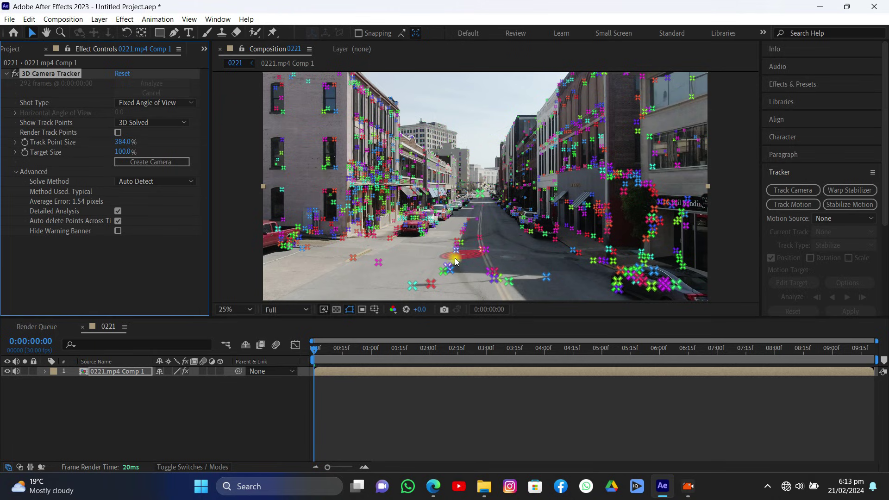
pyautogui.moveTo(447, 251)
pyautogui.mouseDown()
pyautogui.moveTo(477, 257)
pyautogui.moveTo(492, 241)
pyautogui.moveTo(468, 214)
pyautogui.moveTo(452, 242)
pyautogui.mouseUp()
pyautogui.rightClick(467, 236)
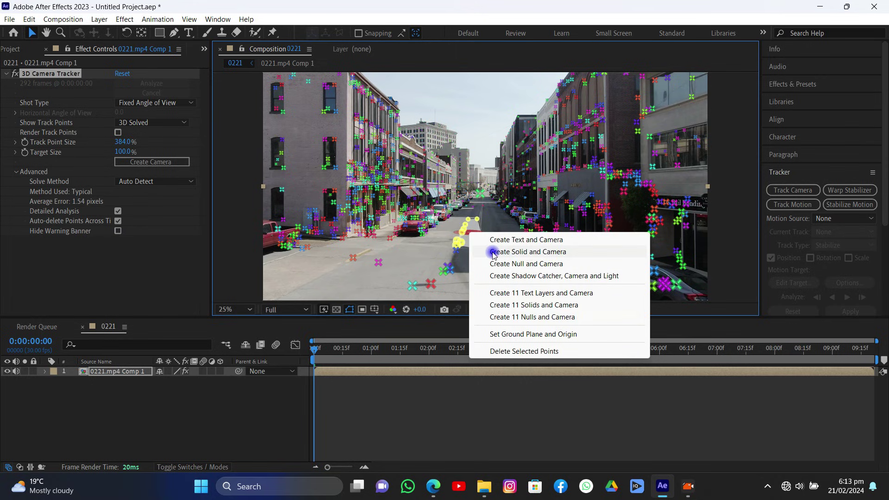
pyautogui.click(437, 249)
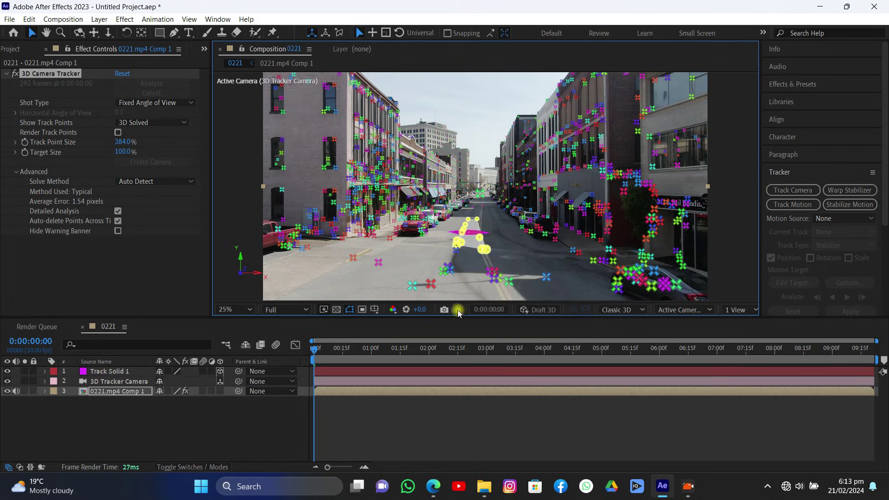
pyautogui.click(393, 383)
pyautogui.moveTo(321, 352); pyautogui.dragTo(367, 360)
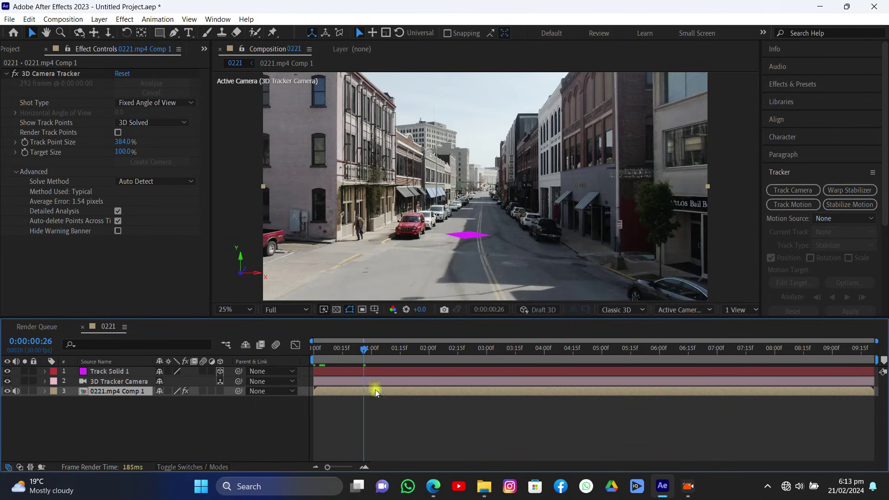
# Step: Export all three selected layers over the whole comp as Blender layer data in a file named track
pyautogui.click(357, 372)
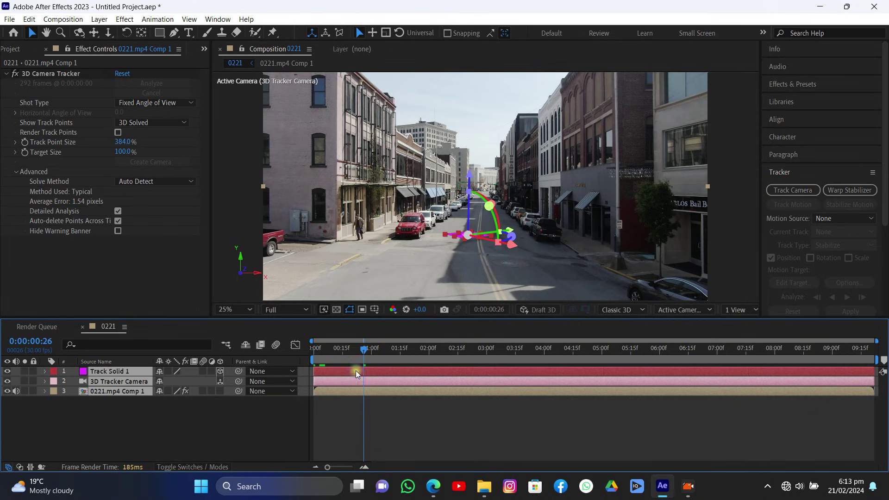
pyautogui.click(10, 19)
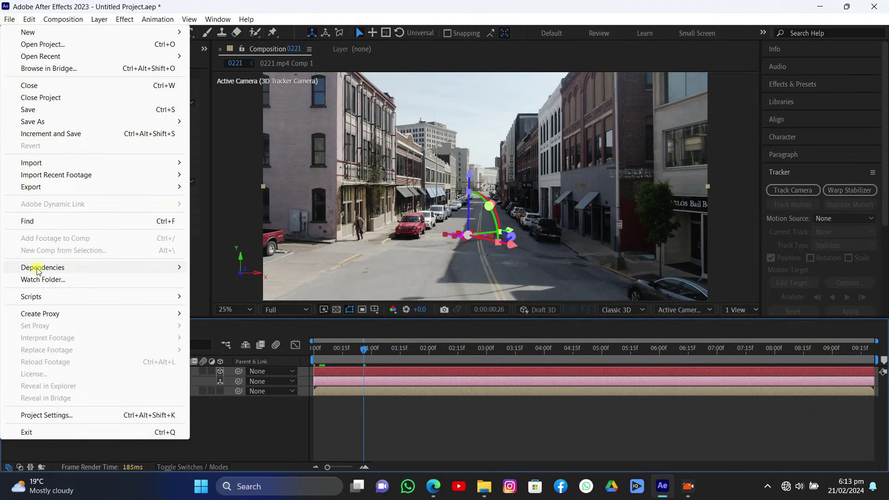
pyautogui.moveTo(41, 296)
pyautogui.click(296, 297)
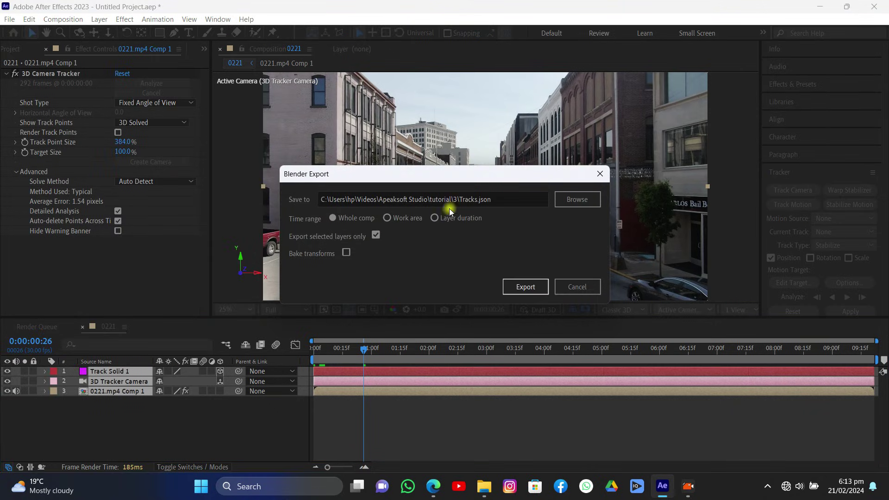
pyautogui.click(574, 200)
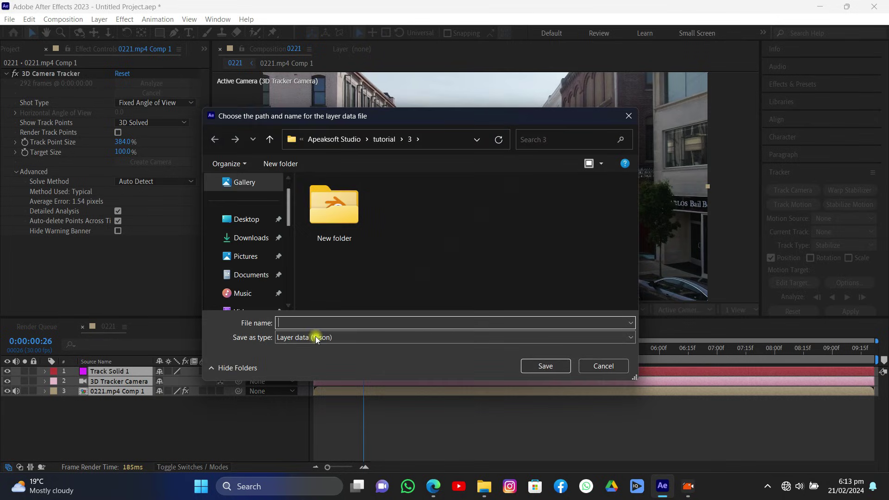
pyautogui.write('track')
pyautogui.press('Return')
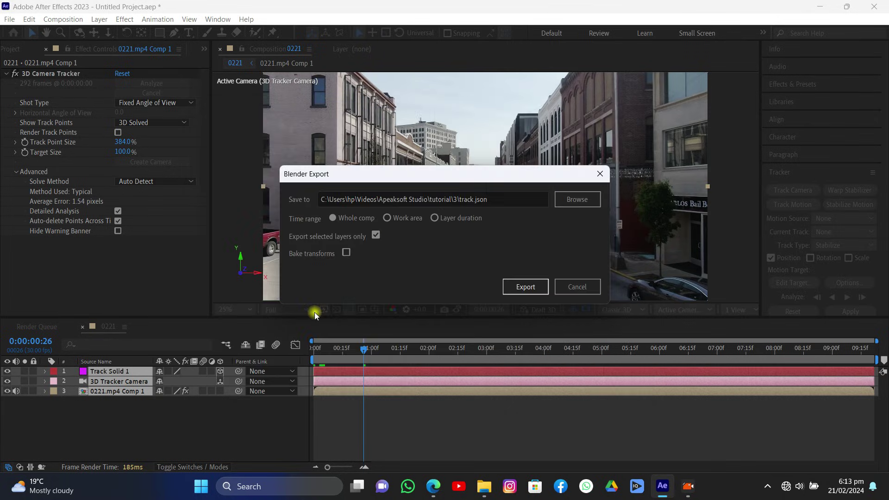
pyautogui.click(521, 286)
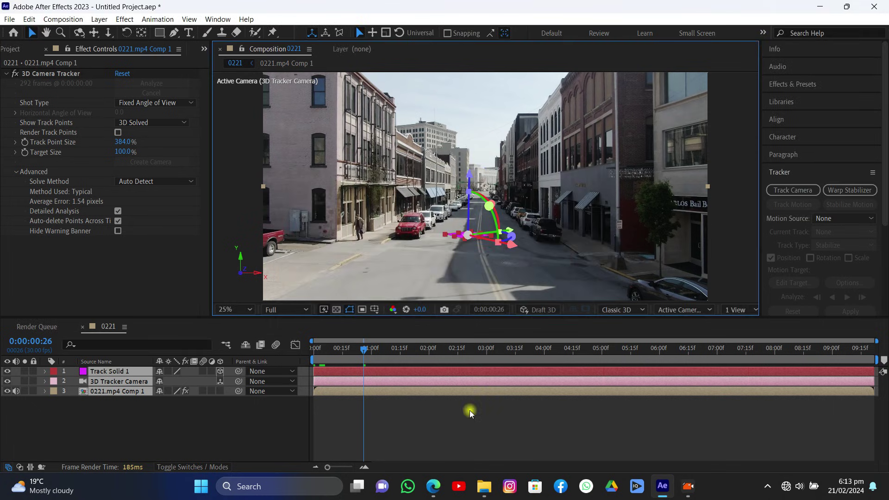
# Step: Switch to Blender and delete all default objects from the scene
pyautogui.hotkey('alt', 'Tab')
pyautogui.click(421, 271)
pyautogui.press('a')
pyautogui.press('x')
pyautogui.click(421, 271)
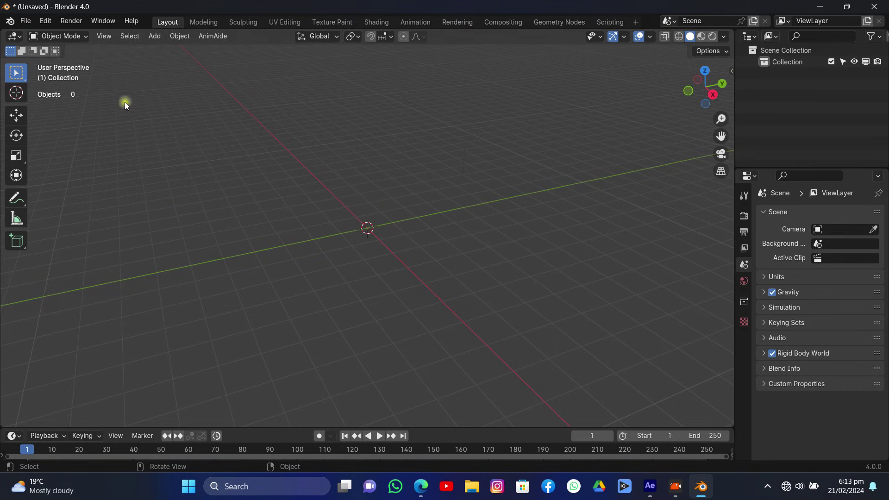
# Step: Import the exported After Effects composition data file track.json into the empty scene
pyautogui.click(27, 22)
pyautogui.moveTo(51, 184)
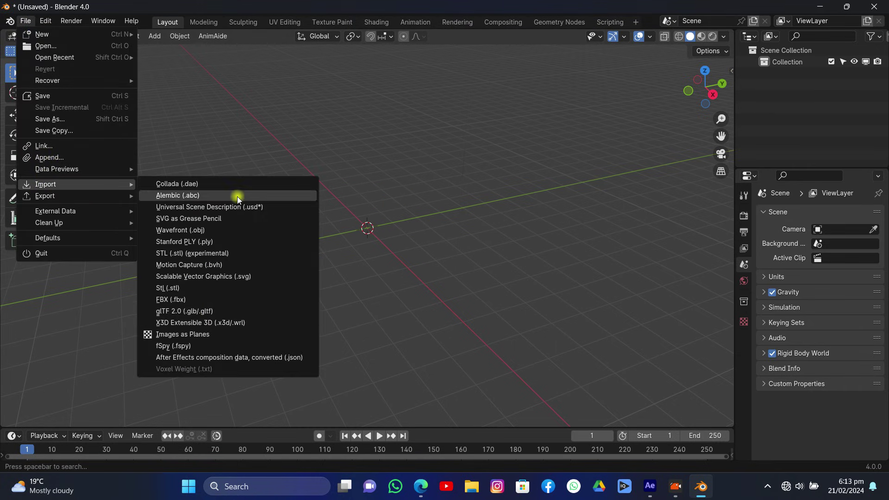
pyautogui.click(214, 359)
pyautogui.click(97, 238)
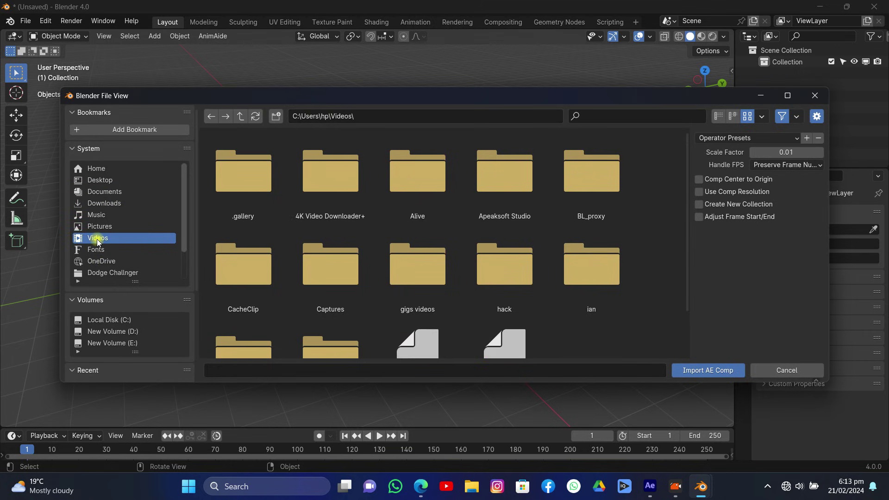
pyautogui.scroll(-3, 97, 241)
pyautogui.click(106, 271)
pyautogui.doubleClick(306, 179)
pyautogui.scroll(-6, 416, 219)
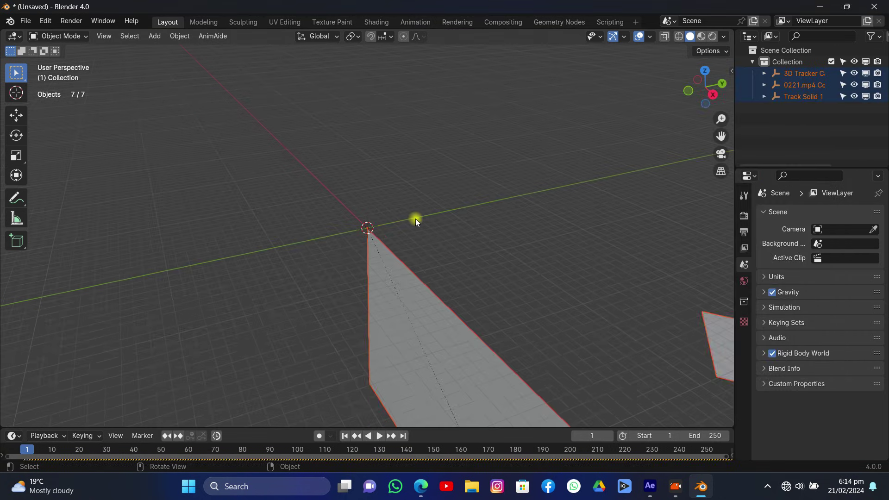
# Step: Look through the imported tracker camera and set the timeline's end frame to 128
pyautogui.click(389, 266)
pyautogui.moveTo(699, 102); pyautogui.dragTo(709, 115)
pyautogui.click(722, 154)
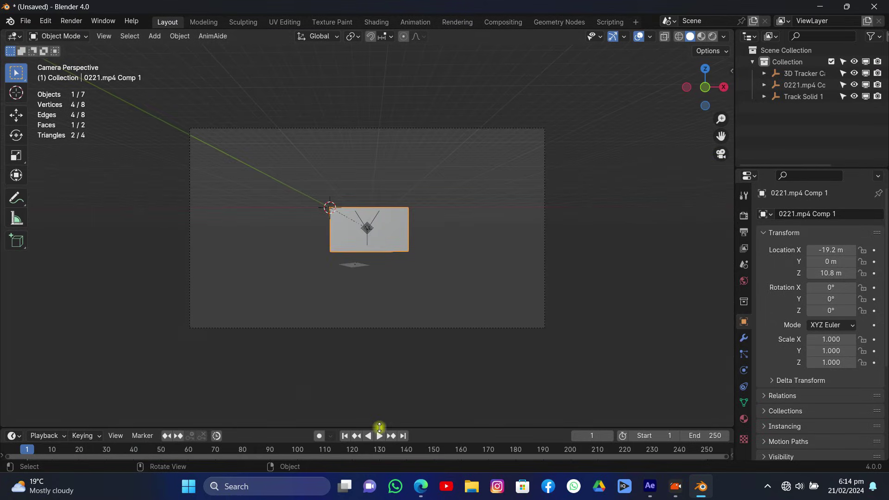
pyautogui.moveTo(379, 427); pyautogui.dragTo(416, 330)
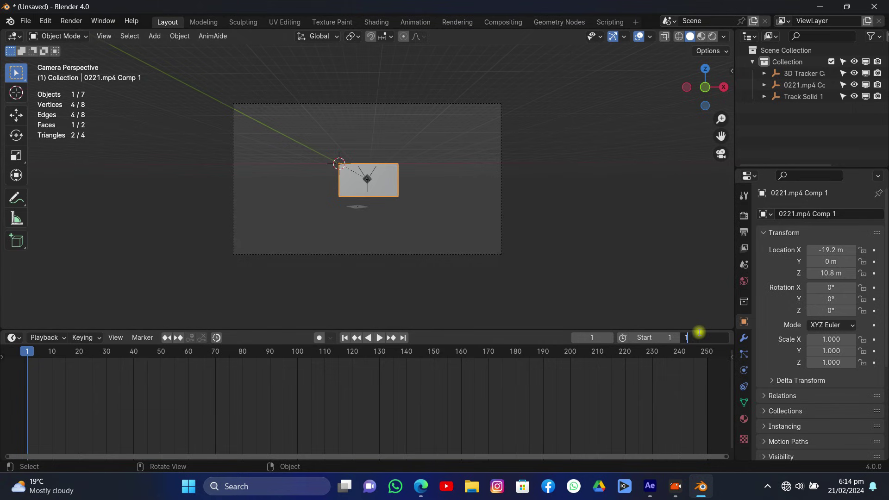
pyautogui.press('Return')
# Step: Delete the 0221.mp4 Comp 1 plane and shift the keyframes of all remaining objects by 1 frame to start at frame 1
pyautogui.scroll(3, 323, 187)
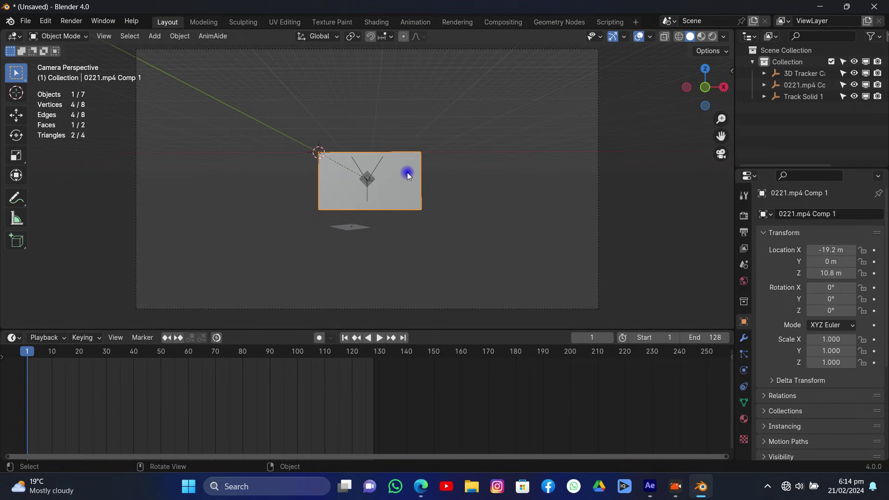
pyautogui.press('Delete')
pyautogui.press('a')
pyautogui.scroll(5, 352, 383)
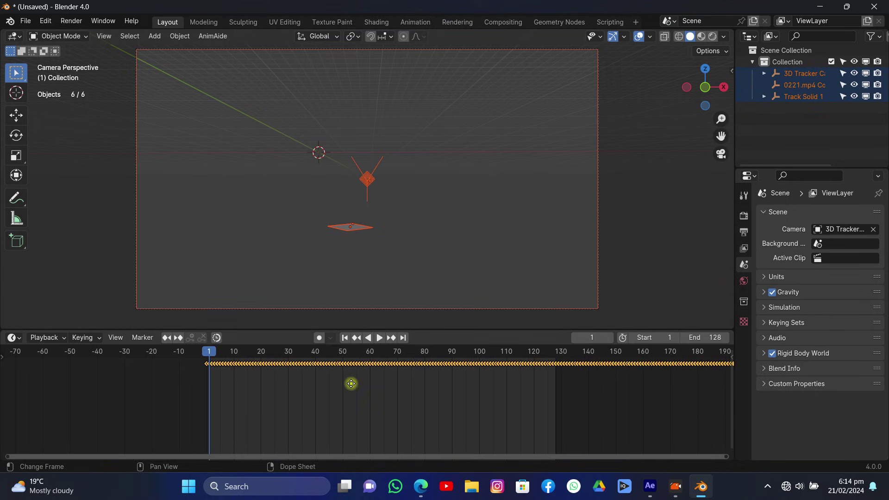
pyautogui.press('g')
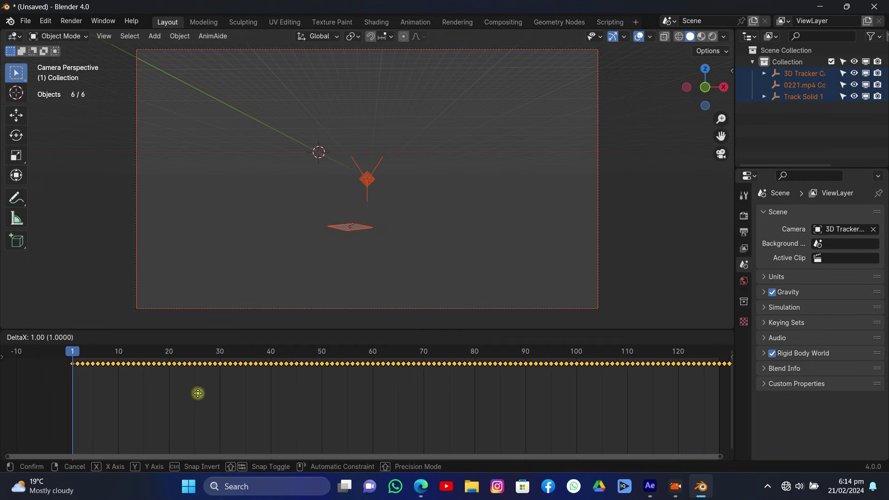
pyautogui.click(198, 393)
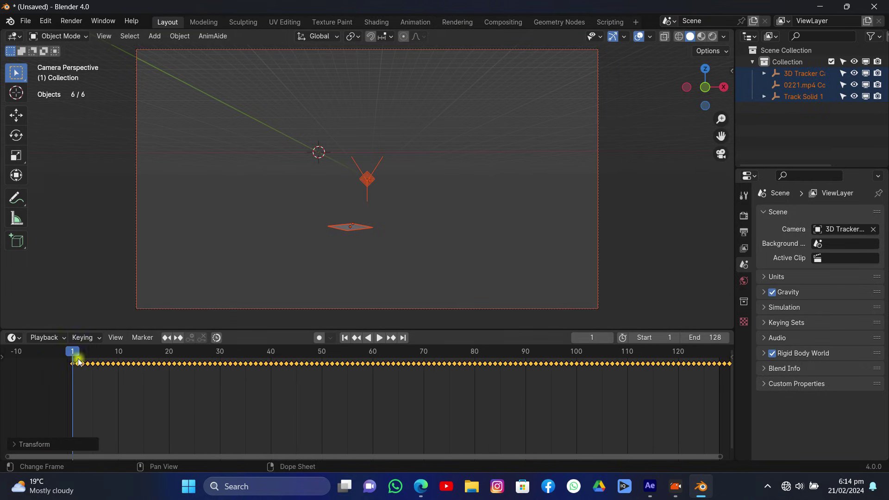
# Step: Enable background images for the 3D Tracker Camera and add a background entry with Movie Clip as its source
pyautogui.click(349, 187)
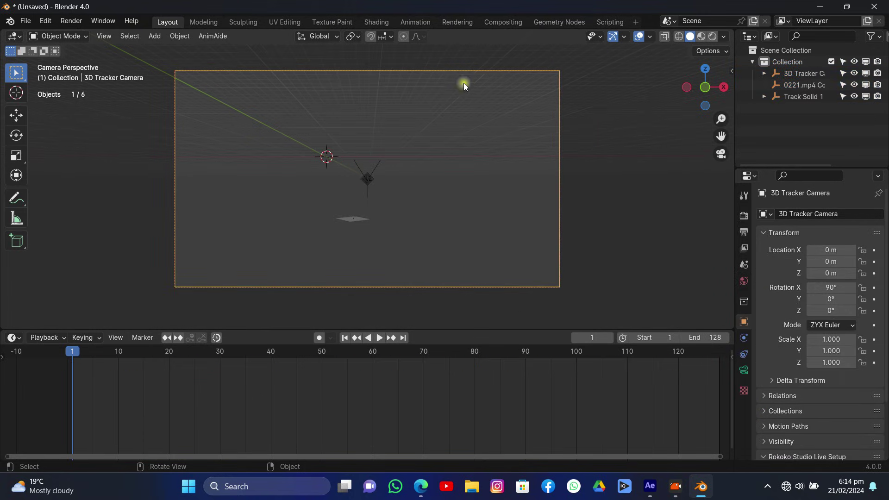
pyautogui.click(744, 370)
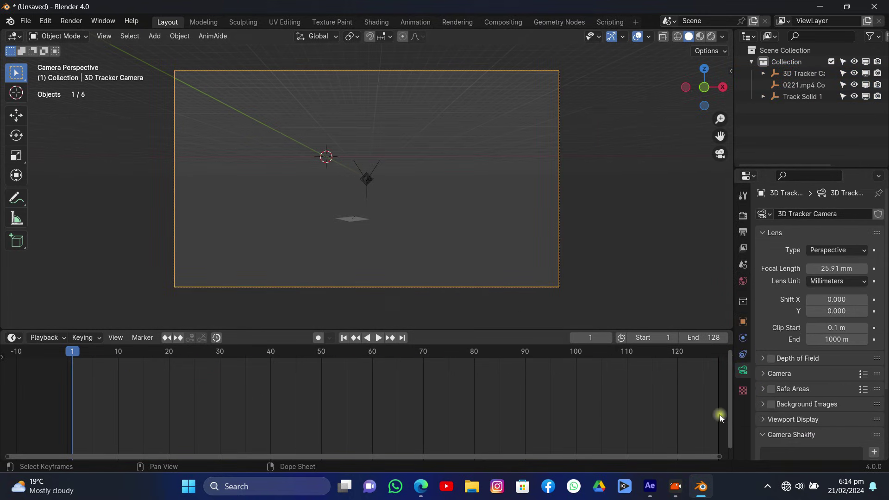
pyautogui.click(771, 404)
pyautogui.click(762, 404)
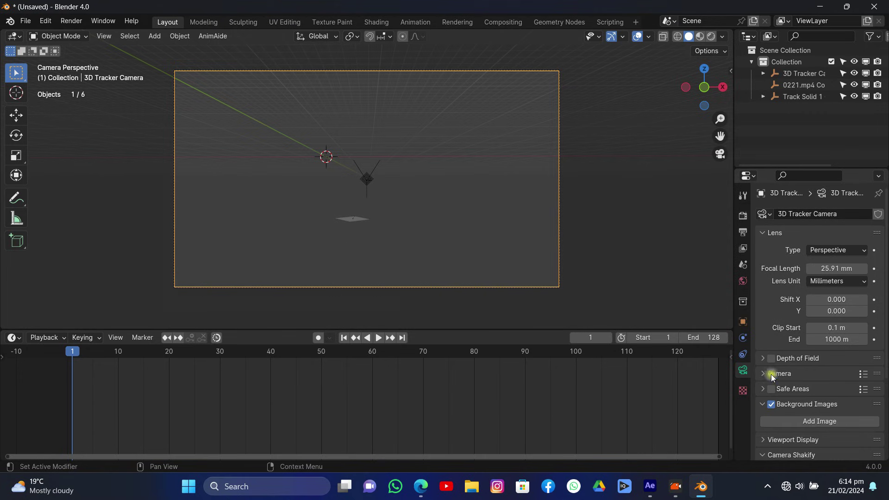
pyautogui.scroll(-5, 800, 328)
pyautogui.click(805, 308)
pyautogui.click(860, 342)
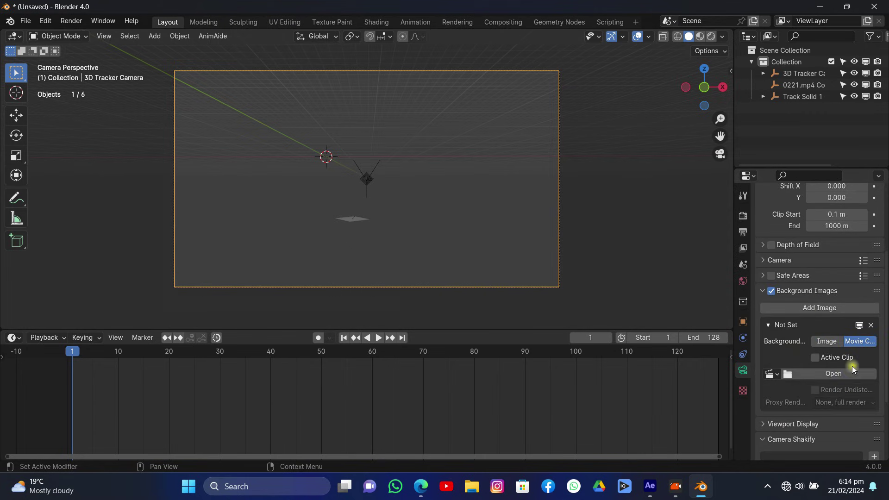
# Step: Load 0221.mp4 from folder 3 as the camera's background clip and set its opacity to 1.000
pyautogui.click(850, 372)
pyautogui.scroll(-4, 123, 238)
pyautogui.click(107, 270)
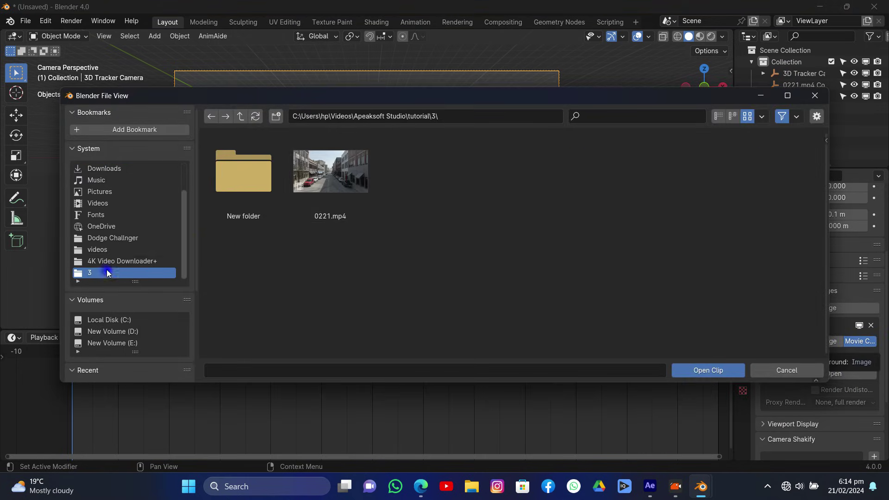
pyautogui.click(346, 193)
pyautogui.click(725, 373)
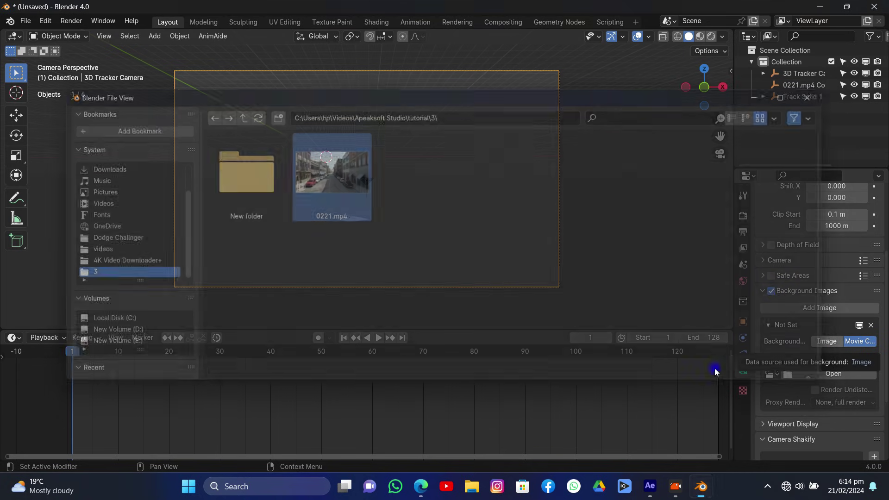
pyautogui.scroll(-3, 804, 293)
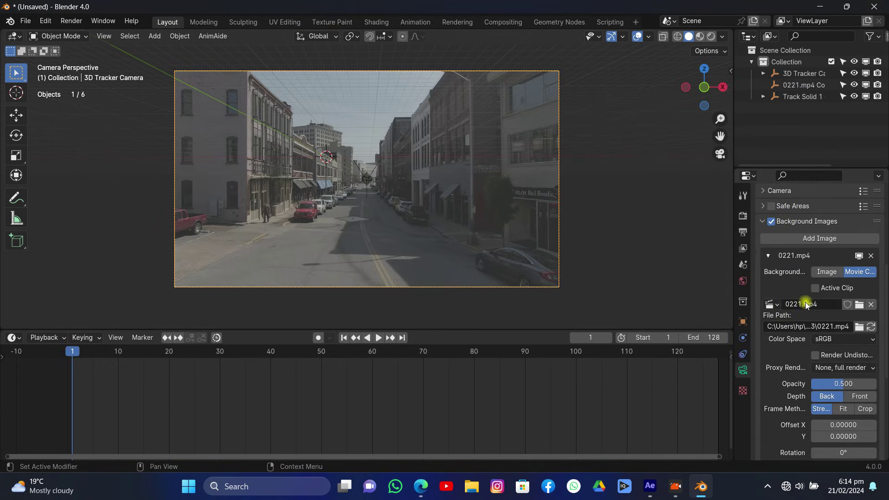
pyautogui.moveTo(836, 385); pyautogui.dragTo(875, 385)
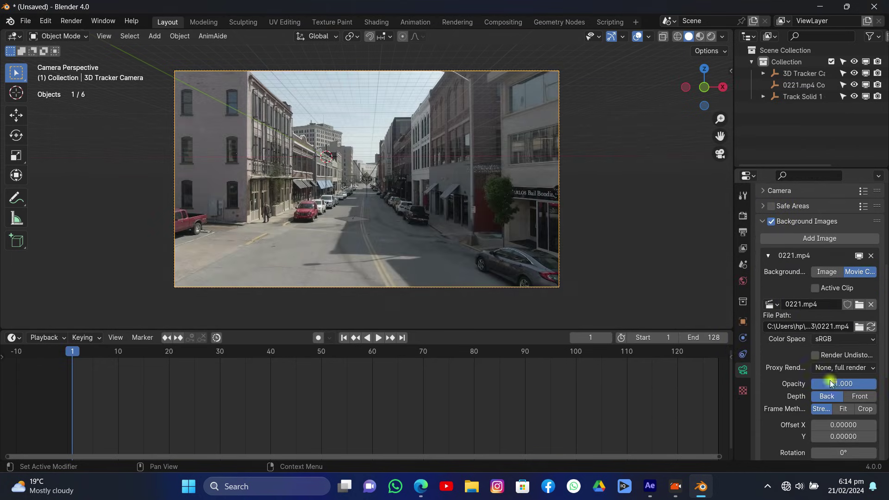
# Step: Set the scene's output frame rate to 30 fps
pyautogui.click(741, 216)
pyautogui.click(743, 232)
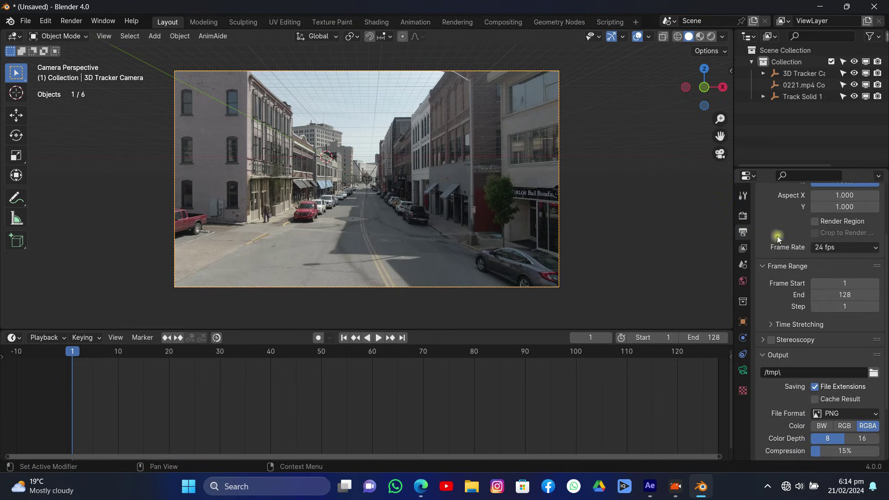
pyautogui.click(825, 247)
pyautogui.click(836, 306)
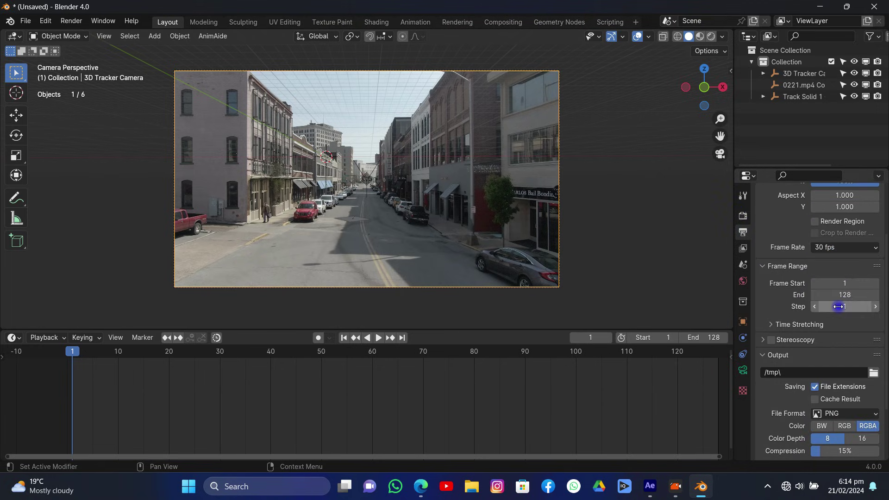
pyautogui.scroll(4, 796, 241)
# Step: Set the render engine to Cycles on GPU Compute and enable viewport denoising
pyautogui.click(743, 216)
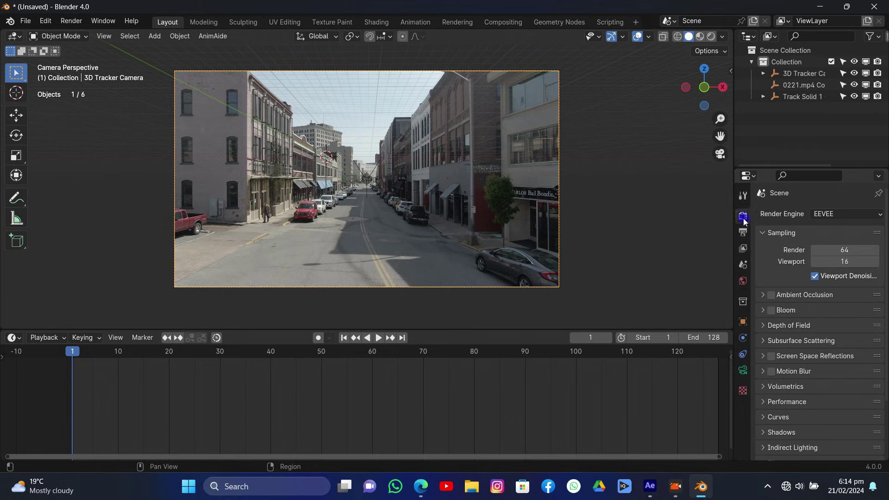
pyautogui.click(830, 213)
pyautogui.click(838, 254)
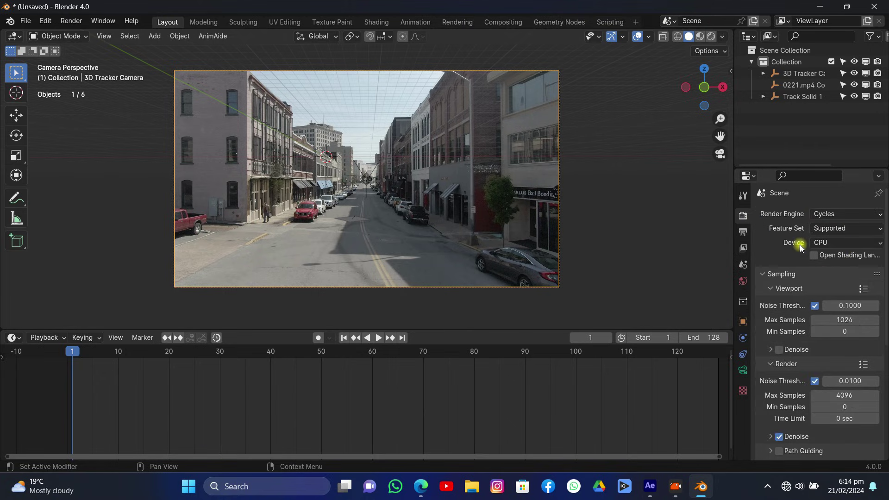
pyautogui.click(829, 245)
pyautogui.click(829, 268)
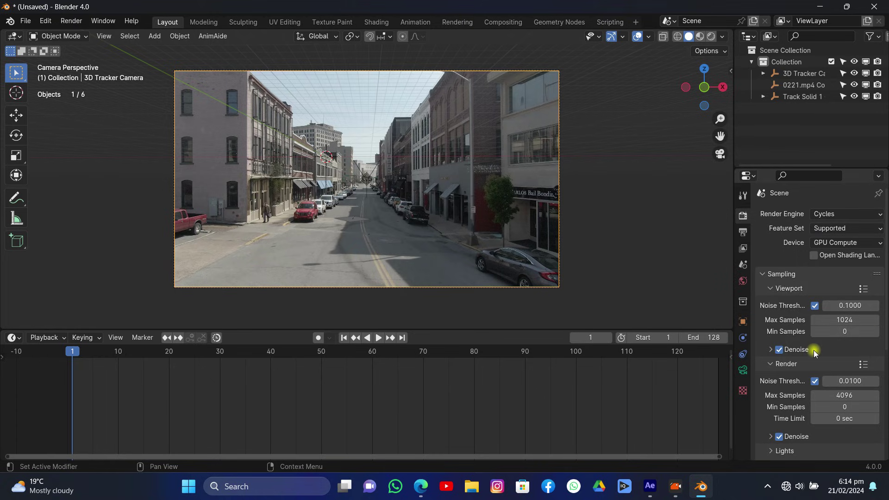
# Step: Play the animation through the tracker camera to check the tracked solid against the footage, and return to frame 1
pyautogui.press('space')
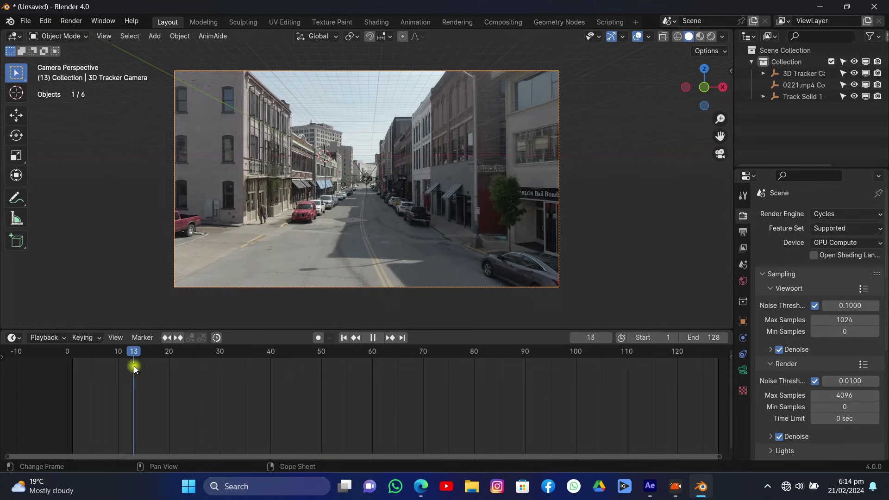
pyautogui.click(152, 379)
pyautogui.press('space')
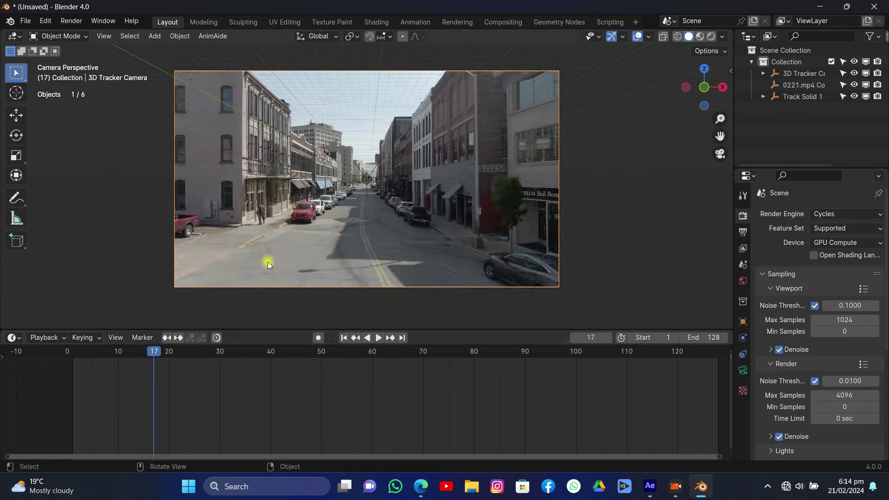
pyautogui.press('Home')
pyautogui.click(348, 339)
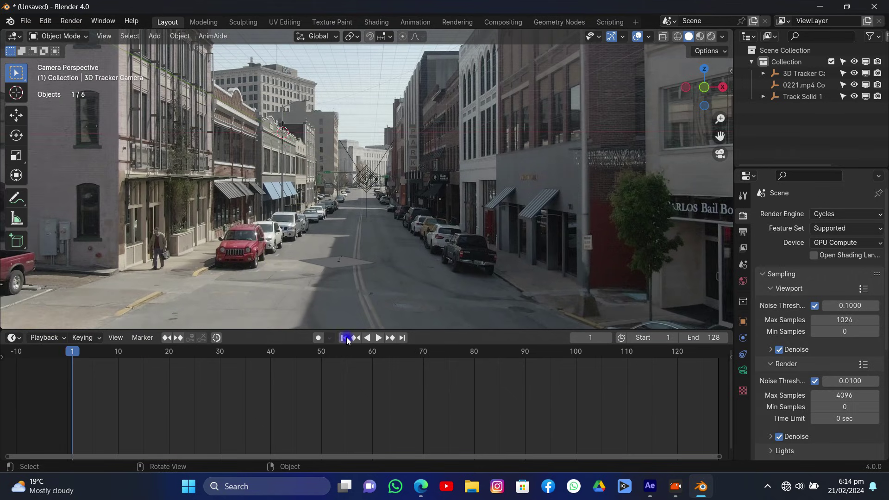
pyautogui.click(378, 338)
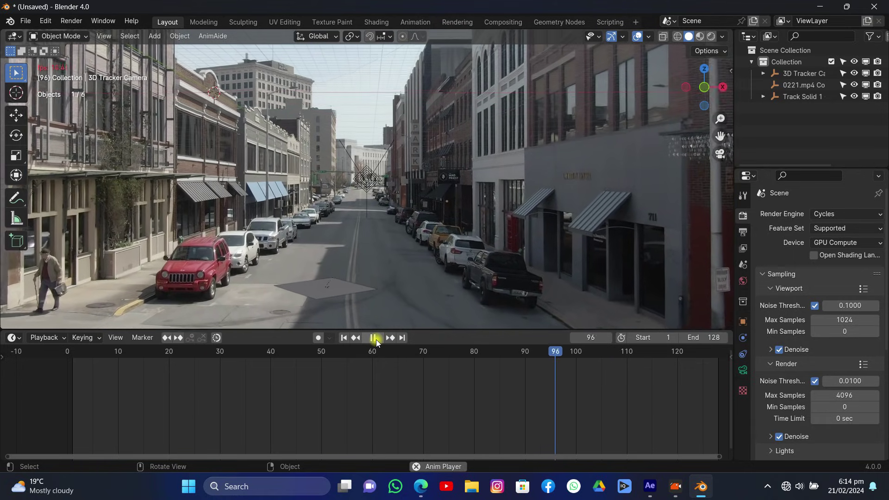
pyautogui.click(377, 337)
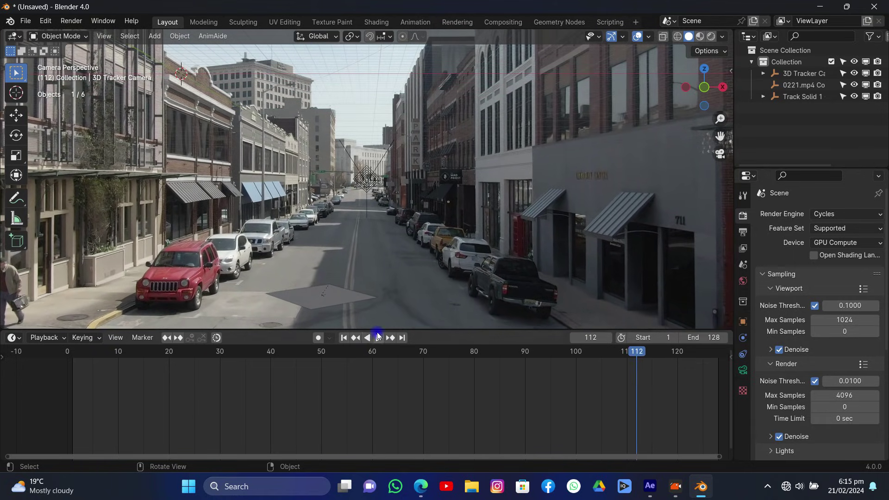
pyautogui.hotkey('shift', 'Left')
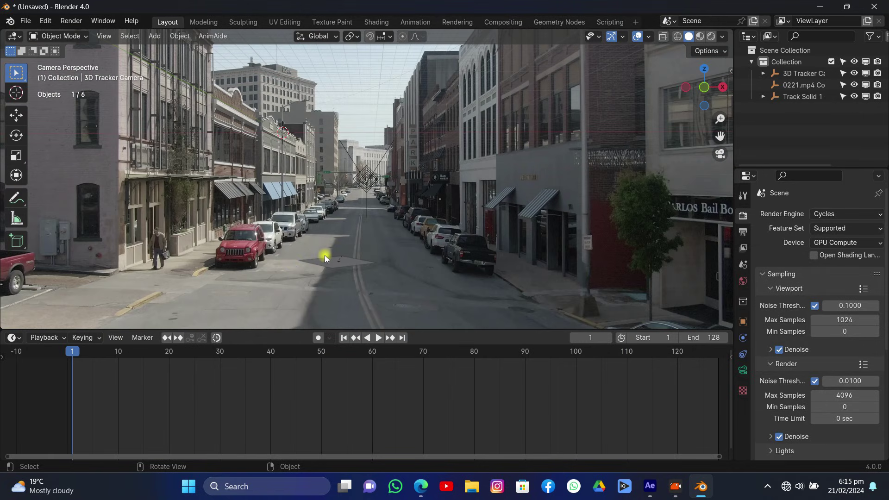
# Step: Switch the transform orientation to Local and rotate the Track Solid 1 plane about its local Y axis to align with the street
pyautogui.click(337, 262)
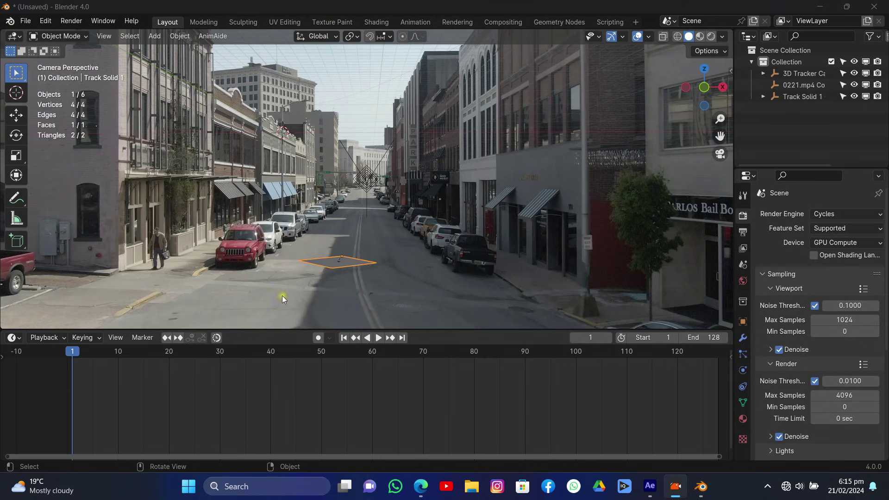
pyautogui.click(300, 36)
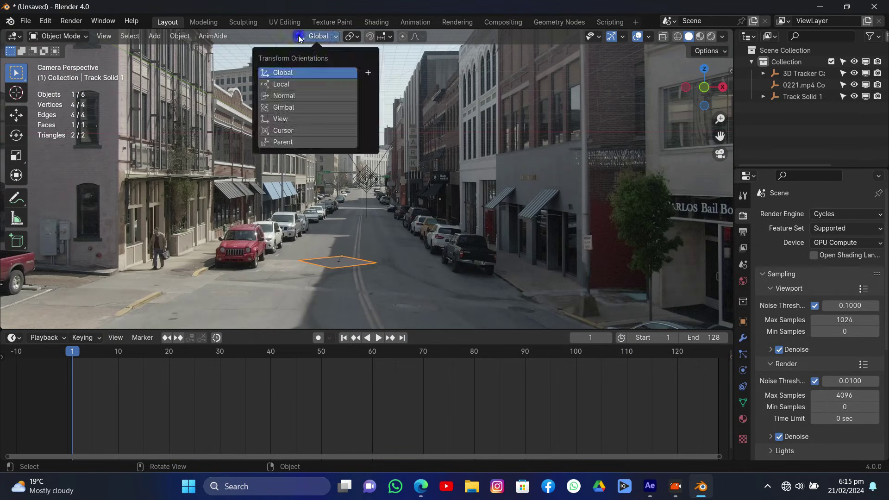
pyautogui.click(302, 84)
pyautogui.click(16, 115)
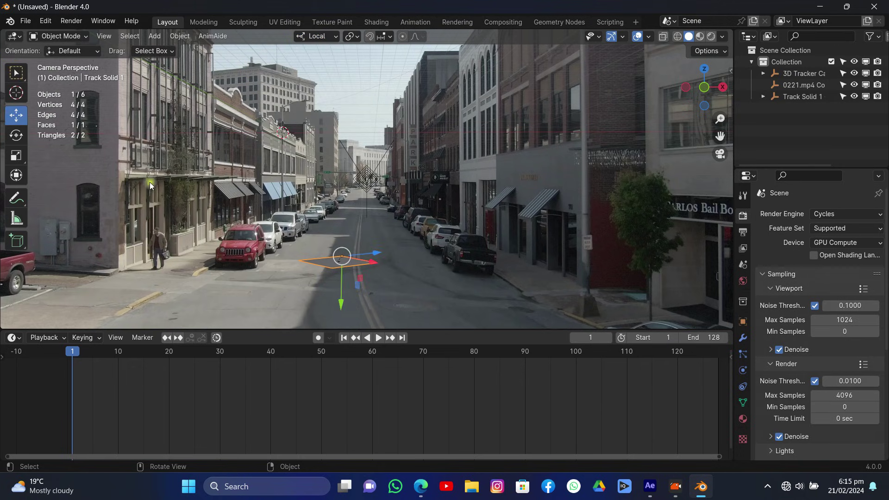
pyautogui.press('r')
pyautogui.press('y')
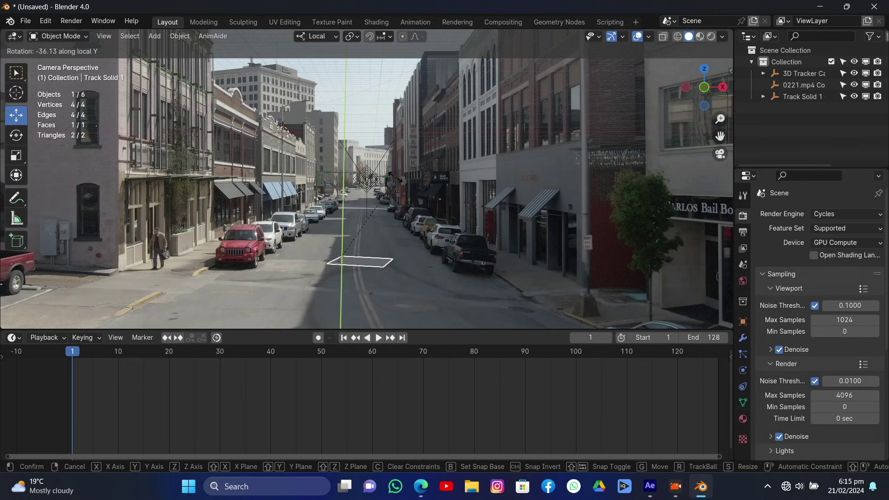
pyautogui.click(381, 167)
# Step: Move the track solid plane along the road's width to the curb by the red car and scale it on local X across the road
pyautogui.moveTo(387, 258); pyautogui.dragTo(285, 257)
pyautogui.press('s')
pyautogui.press('x')
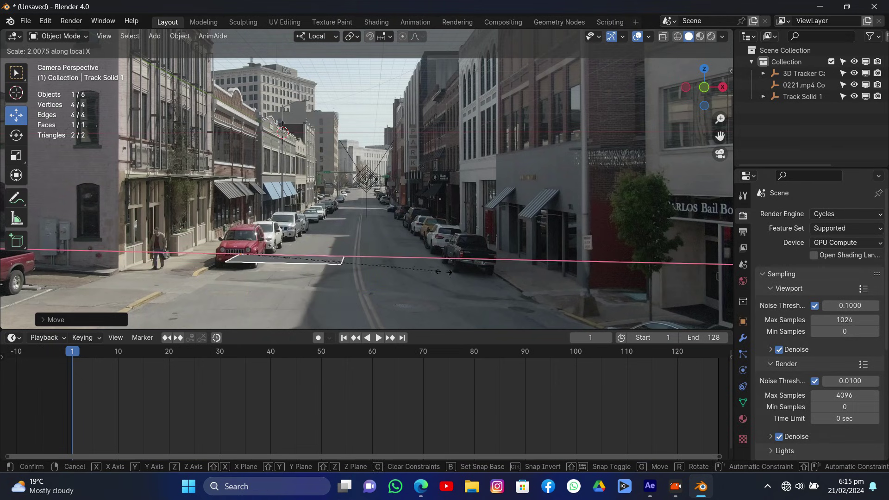
pyautogui.click(678, 242)
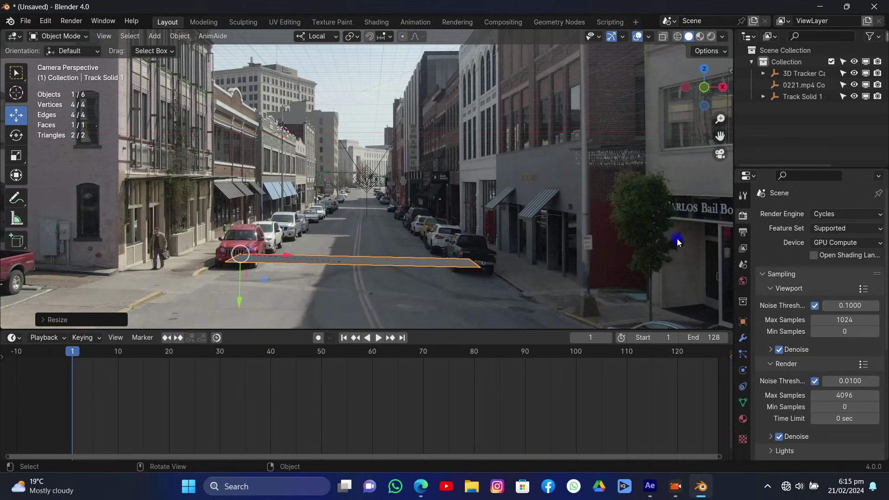
pyautogui.press('s')
pyautogui.press('x')
pyautogui.click(515, 247)
# Step: Move the road plane along its local Z axis and stretch it on local Z so it covers the street's length
pyautogui.press('g')
pyautogui.press('z')
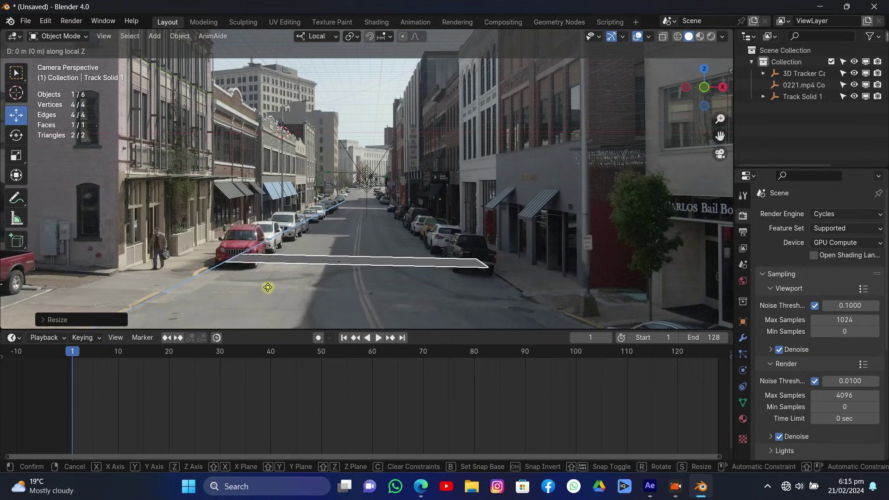
pyautogui.click(263, 310)
pyautogui.press('s')
pyautogui.press('z')
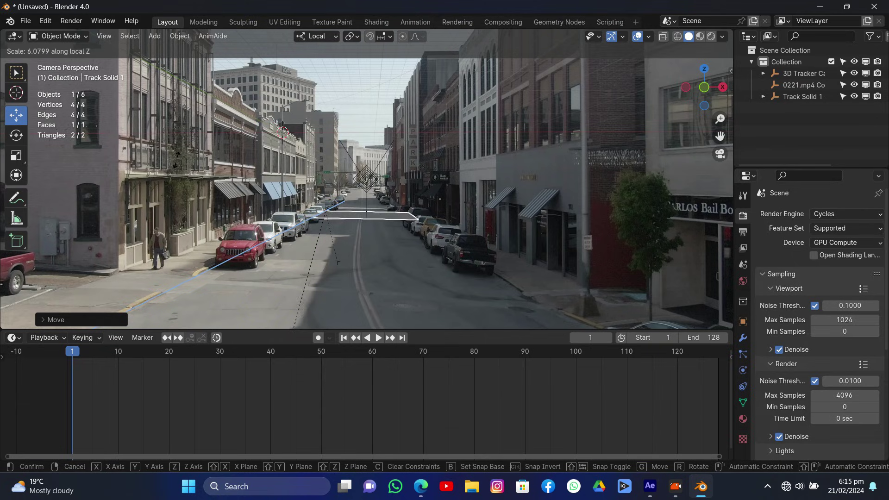
pyautogui.click(426, 265)
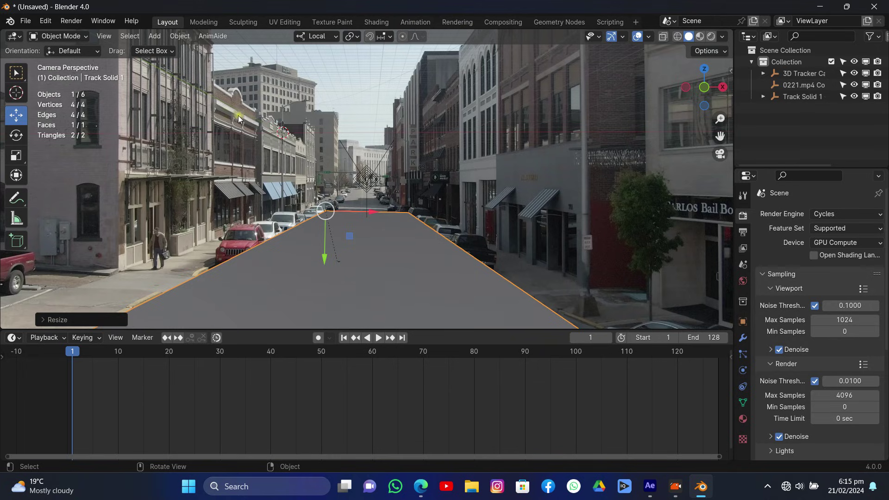
# Step: Paste the bottle model into the scene and view it on the road plane through the tracker camera
pyautogui.click(339, 262)
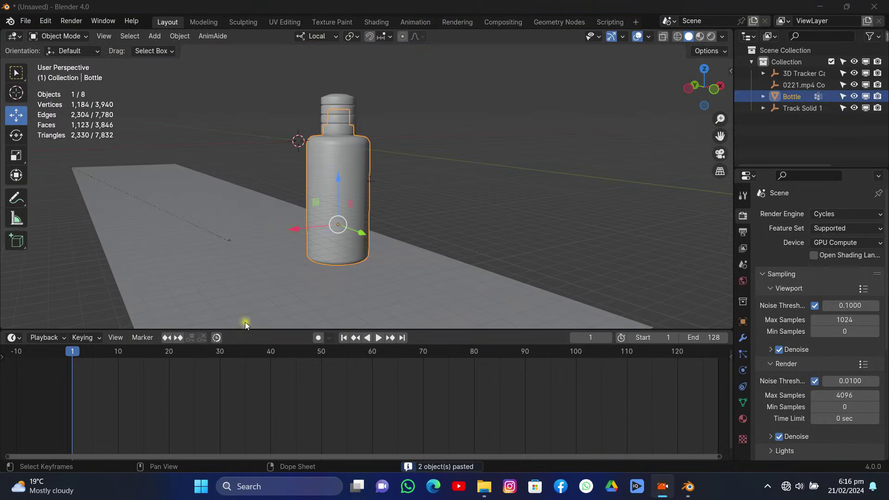
pyautogui.moveTo(704, 88)
pyautogui.mouseDown()
pyautogui.moveTo(698, 83)
pyautogui.moveTo(702, 104)
pyautogui.moveTo(707, 79)
pyautogui.mouseUp()
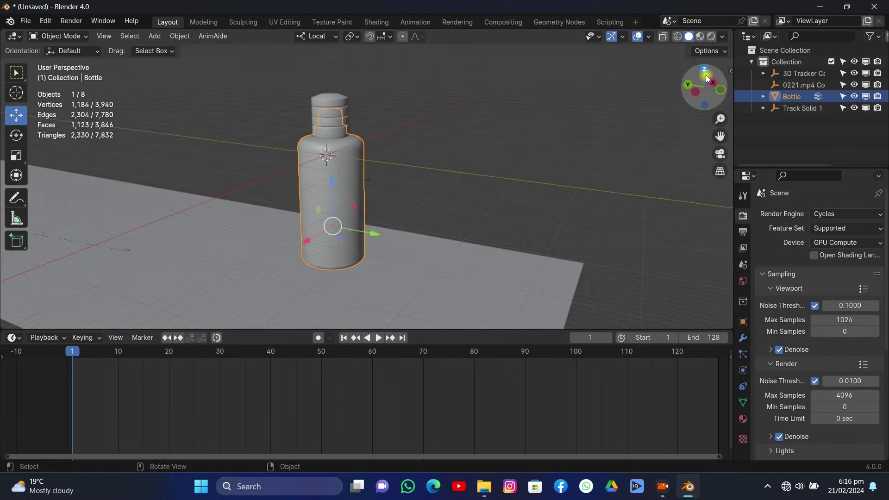
pyautogui.hotkey('shift', 's')
pyautogui.click(458, 176)
pyautogui.click(719, 154)
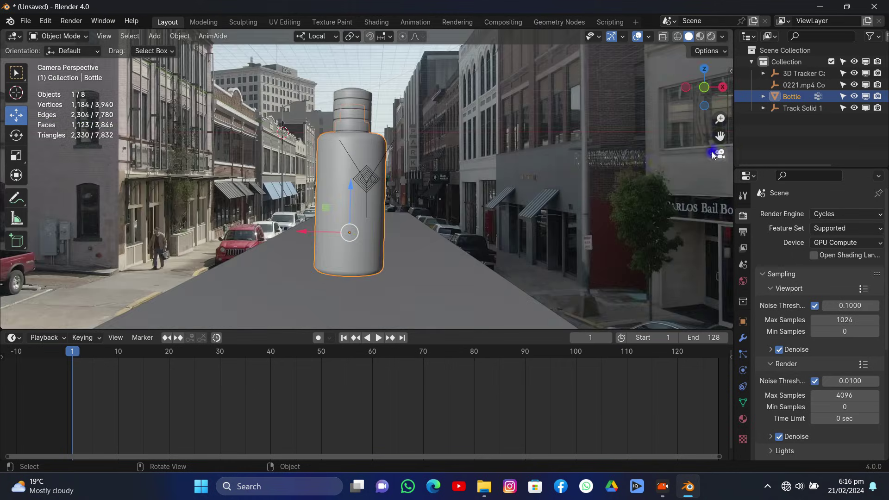
pyautogui.press('Home')
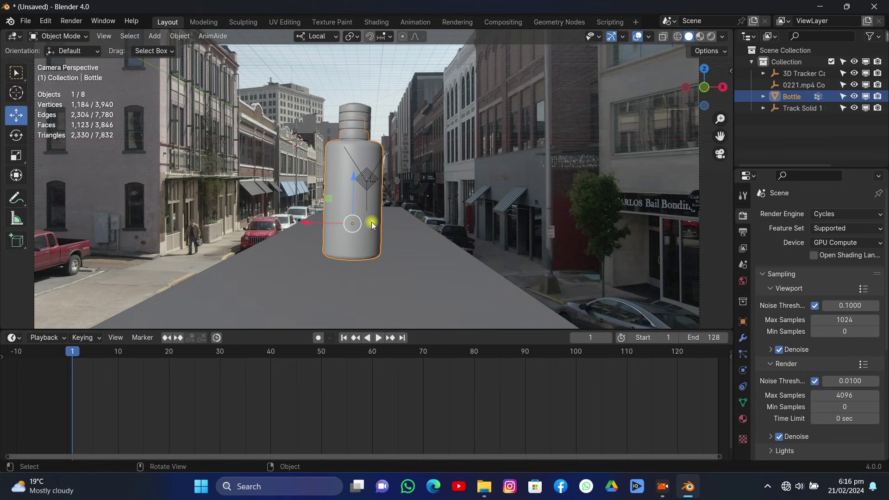
# Step: Hide the bottle body and snap the 3D cursor to the Track Solid 1 anchor point
pyautogui.press('h')
pyautogui.click(345, 245)
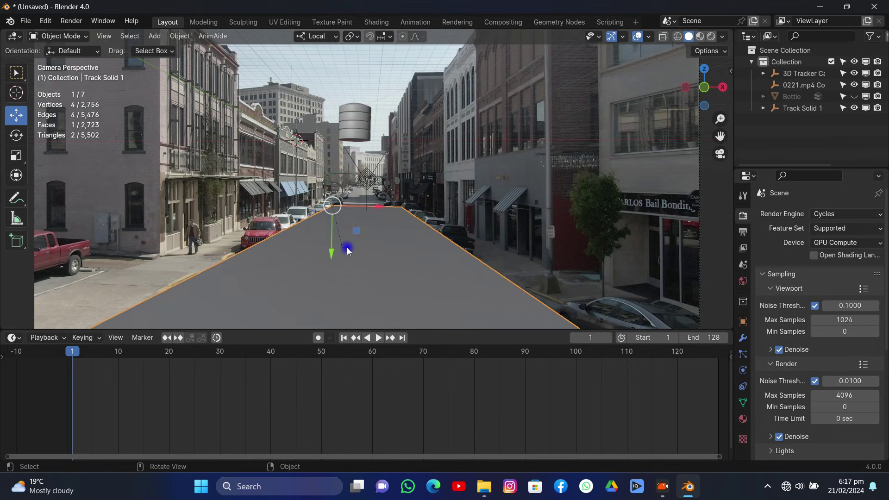
pyautogui.click(343, 249)
pyautogui.scroll(4, 381, 243)
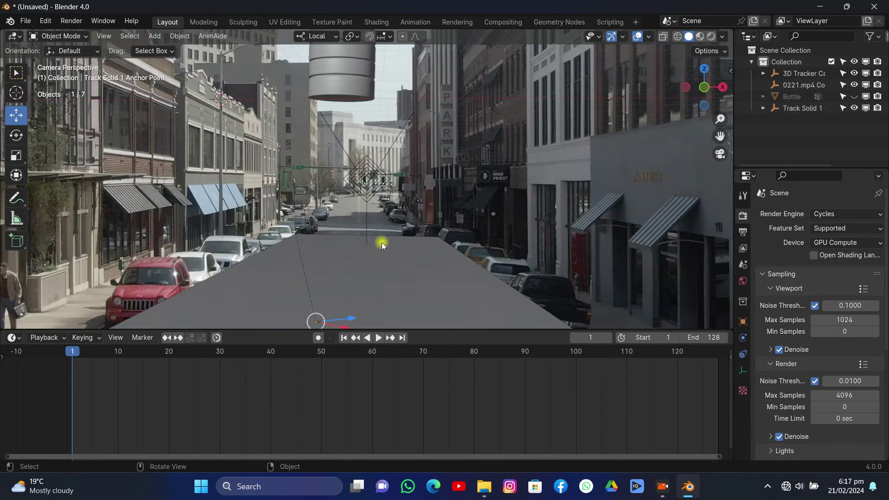
pyautogui.scroll(-2, 382, 243)
pyautogui.hotkey('shift', 's')
pyautogui.click(380, 308)
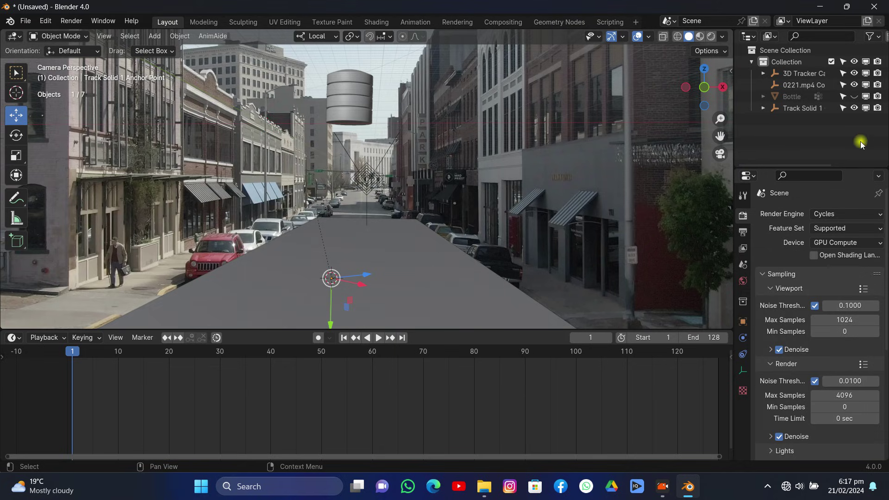
# Step: Unhide the bottle body, select it and snap it to the 3D cursor on the road plane
pyautogui.click(854, 96)
pyautogui.click(798, 98)
pyautogui.hotkey('shift', 's')
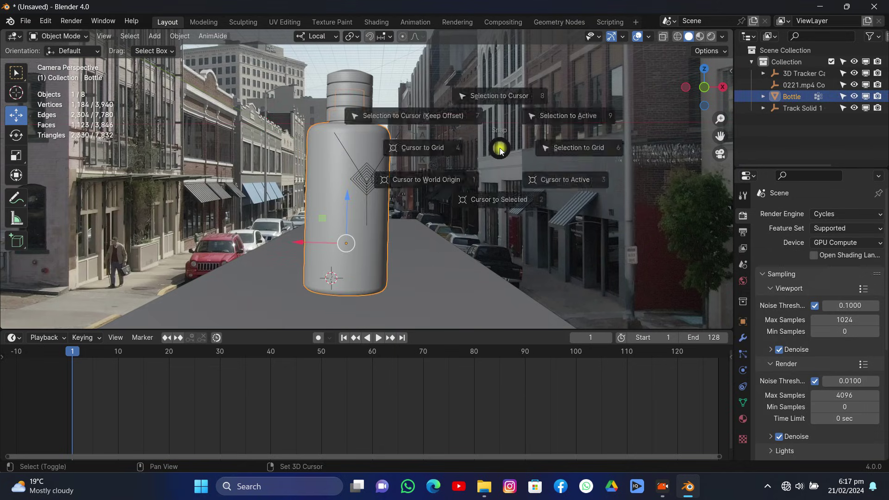
pyautogui.click(494, 118)
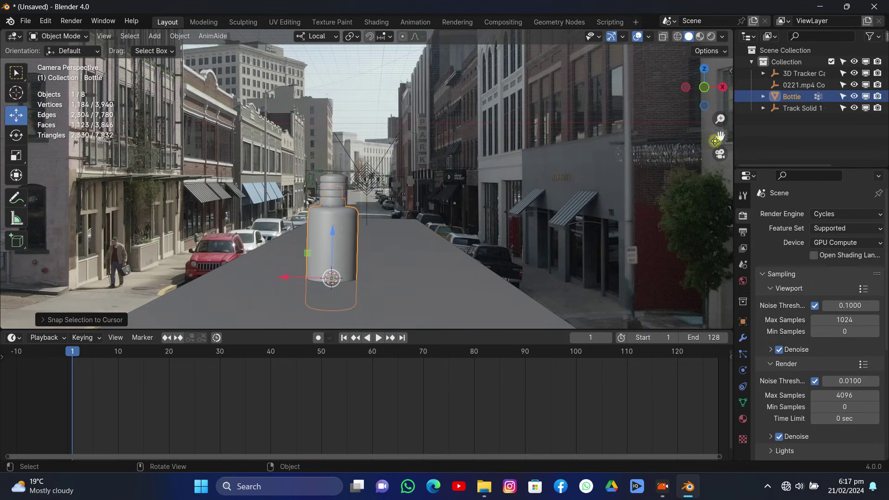
# Step: Move the bottle up about 8.36 m along its local Z axis so its base sits at road level
pyautogui.scroll(5, 599, 148)
pyautogui.press('g')
pyautogui.press('z')
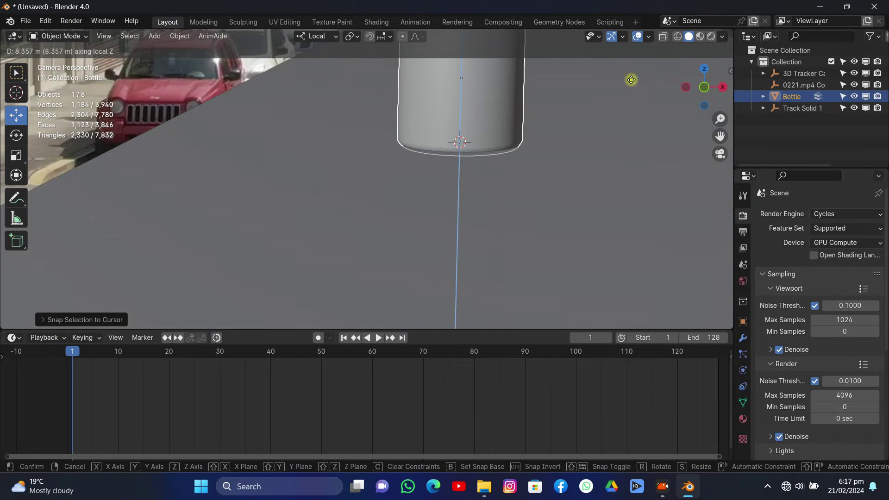
pyautogui.click(630, 78)
# Step: Check the bottle's base from the side and back and fine-tune its local Z height to rest on the road plane
pyautogui.click(686, 86)
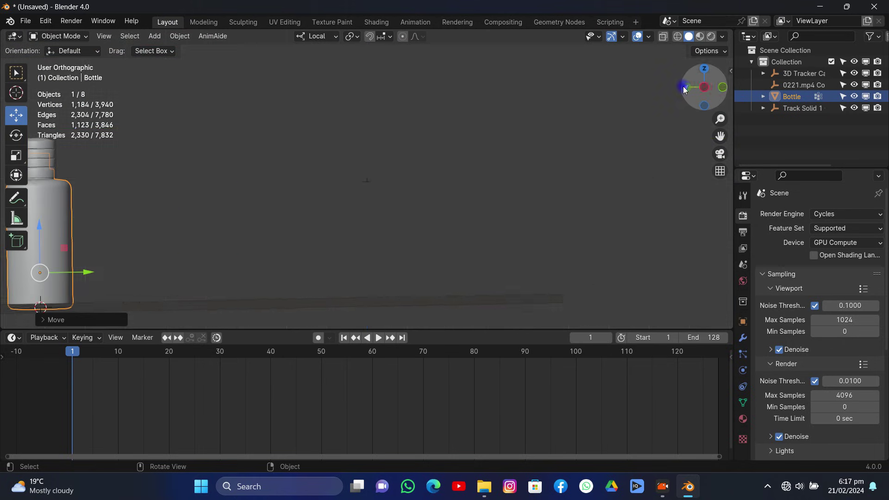
pyautogui.scroll(-1, 626, 139)
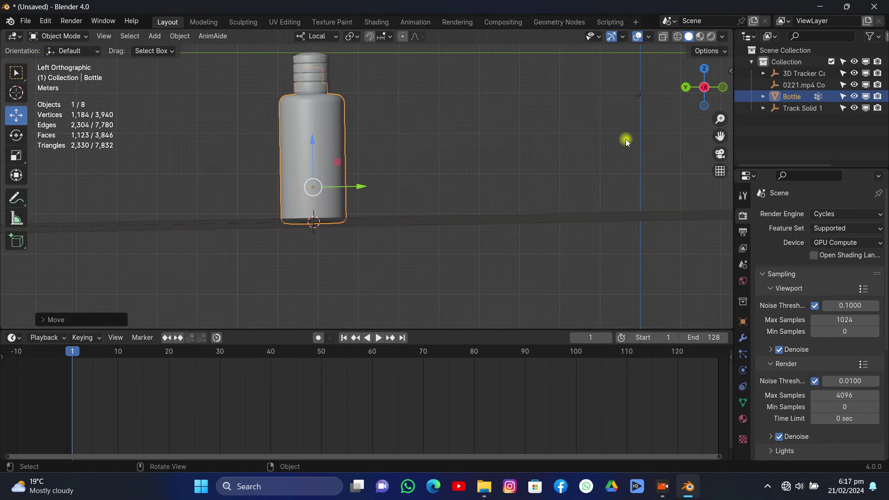
pyautogui.scroll(6, 612, 142)
pyautogui.click(704, 88)
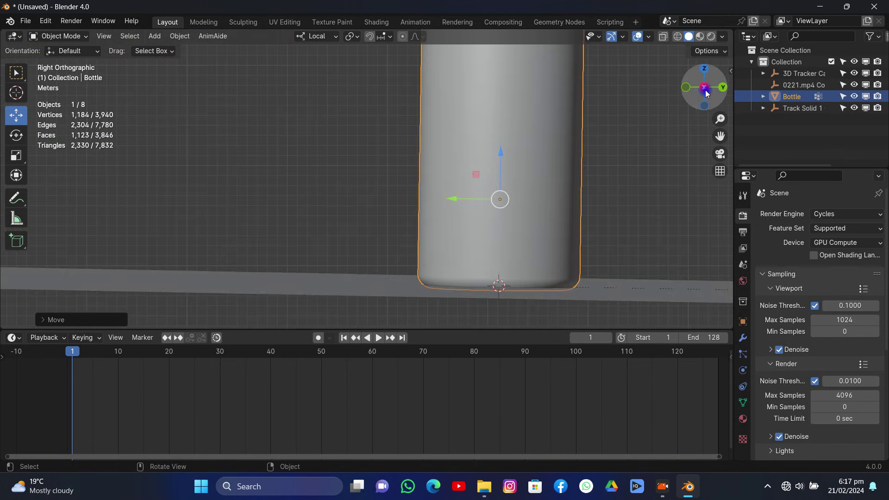
pyautogui.click(722, 88)
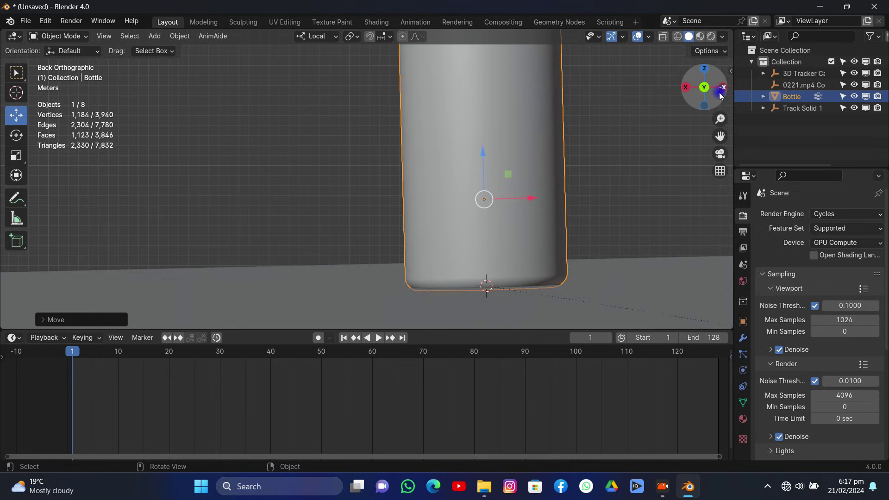
pyautogui.scroll(-5, 632, 168)
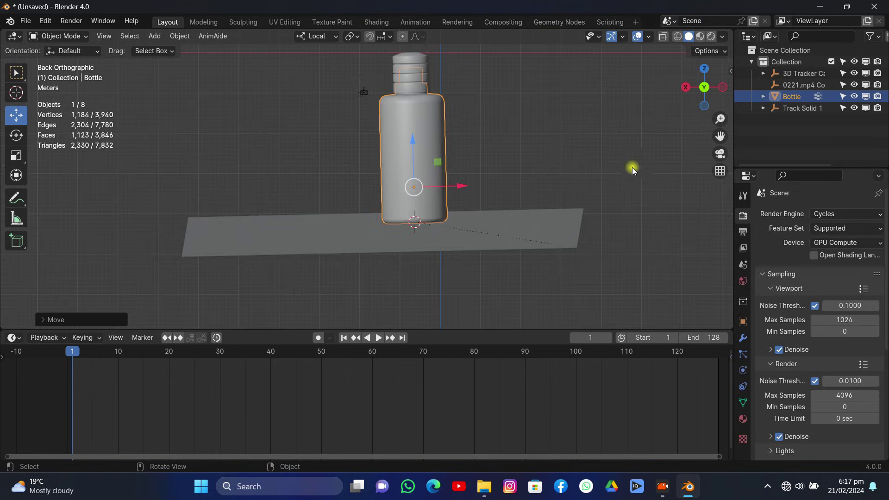
pyautogui.click(721, 90)
pyautogui.moveTo(722, 90); pyautogui.dragTo(512, 135)
pyautogui.press('g')
pyautogui.press('z')
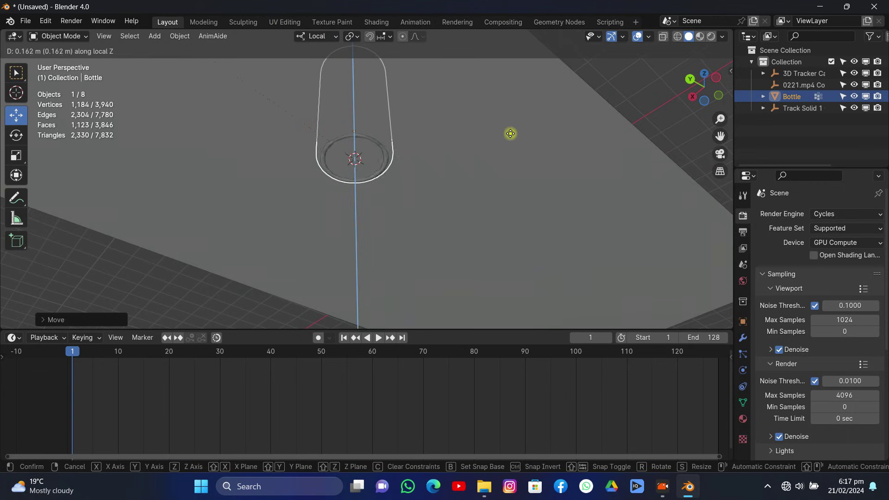
pyautogui.click(506, 133)
pyautogui.moveTo(715, 85); pyautogui.dragTo(679, 91)
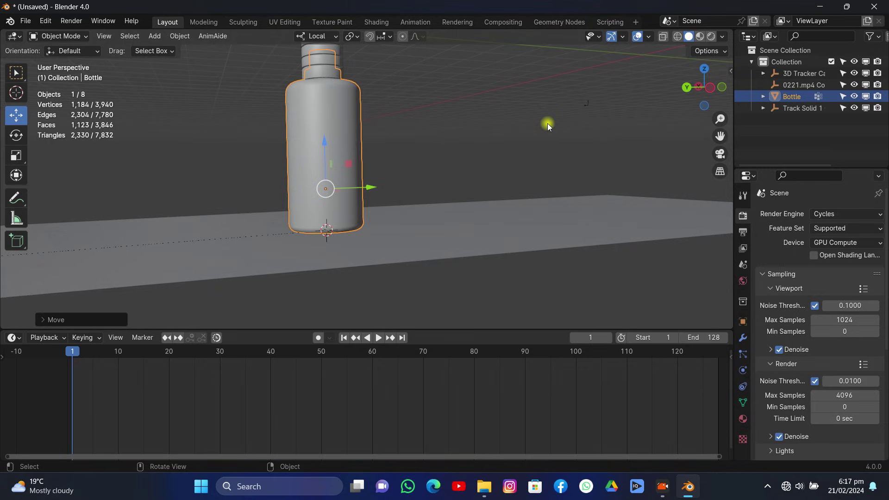
pyautogui.moveTo(330, 142); pyautogui.dragTo(332, 143)
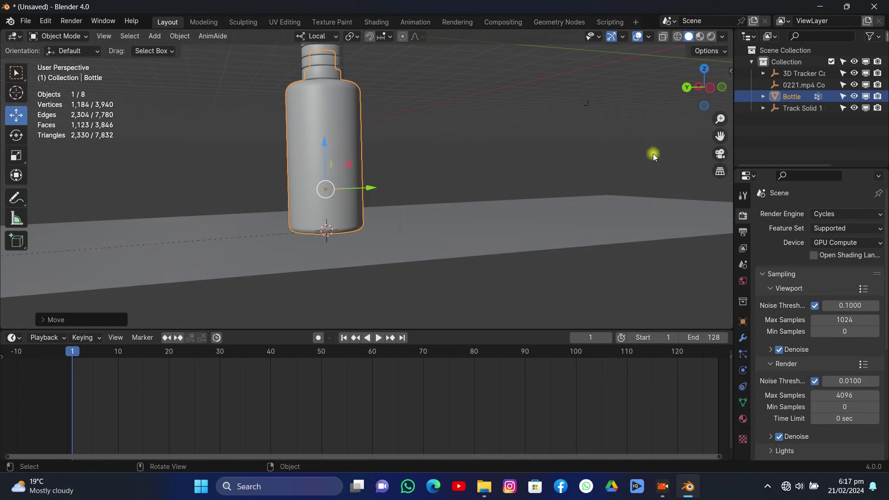
# Step: Hide the road plane and play the animation through the tracker camera to check the bottle's contact with the street
pyautogui.click(715, 152)
pyautogui.press('space')
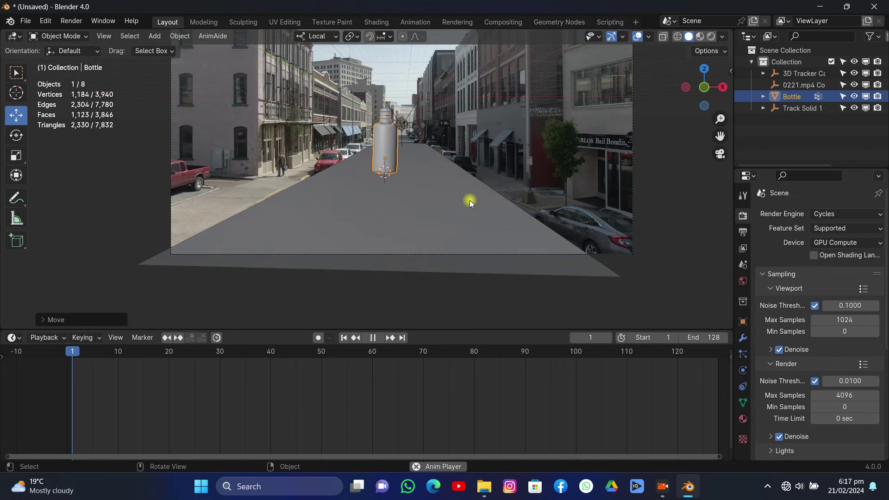
pyautogui.press('space')
pyautogui.click(469, 202)
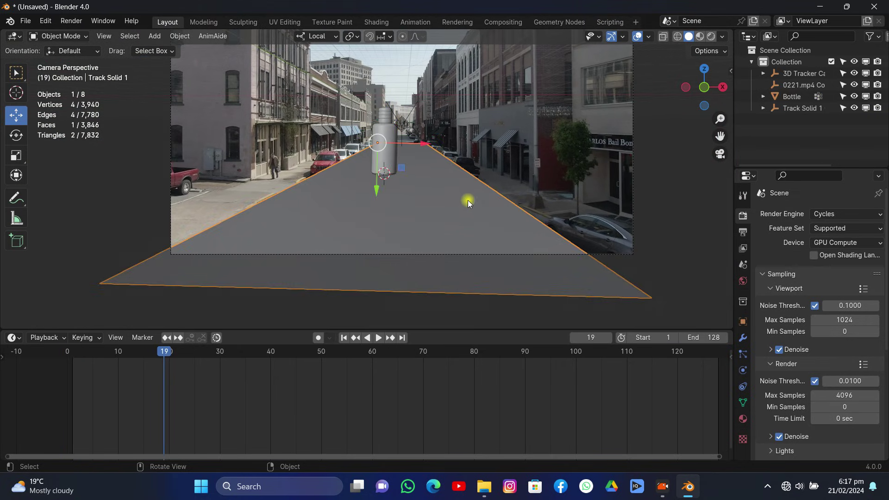
pyautogui.press('Delete')
pyautogui.press('space')
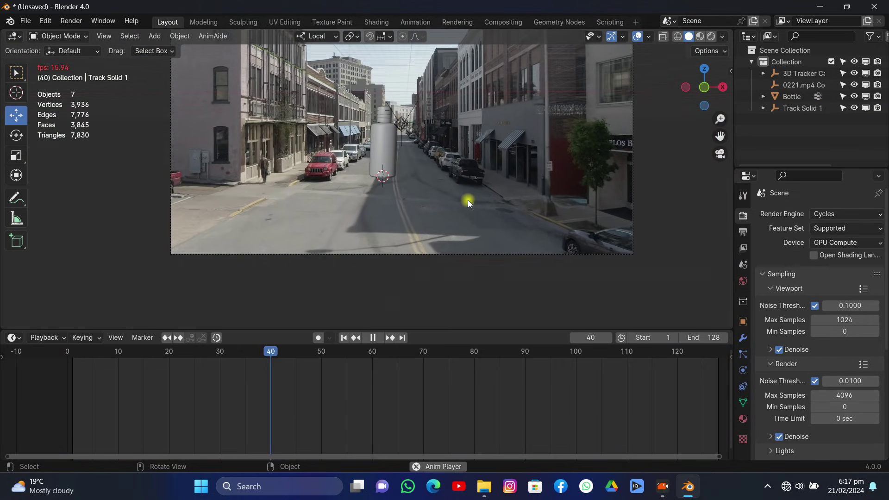
pyautogui.press('space')
# Step: Set the bottle's origin to the 3D cursor at its base
pyautogui.click(399, 157)
pyautogui.scroll(4, 395, 158)
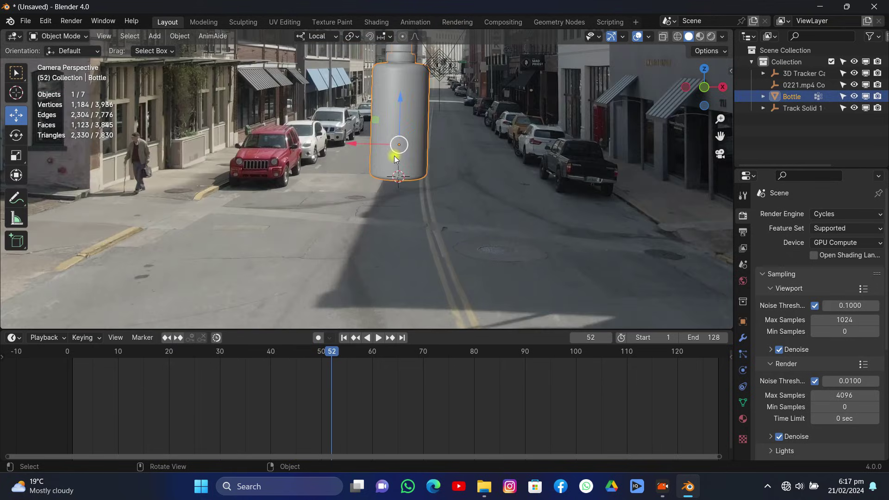
pyautogui.rightClick(441, 152)
pyautogui.moveTo(414, 199)
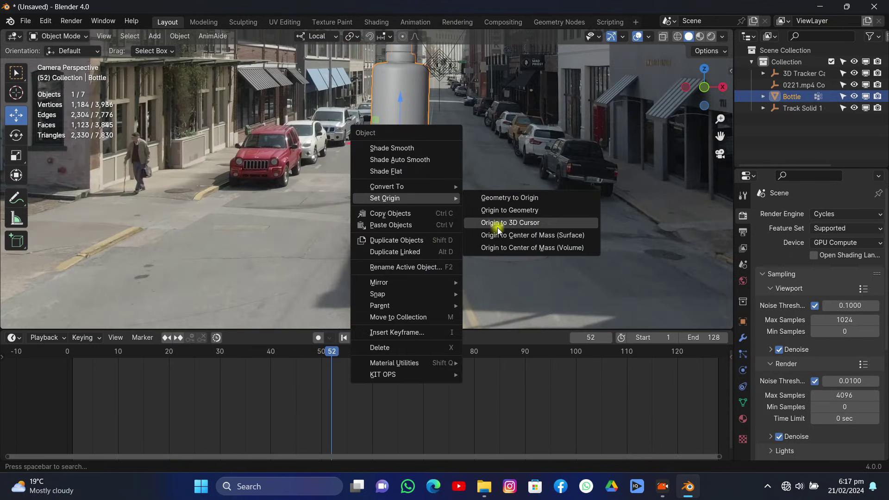
pyautogui.click(493, 223)
# Step: Scale the bottle up uniformly and shift it slightly along its local X axis across the road
pyautogui.scroll(-4, 458, 178)
pyautogui.press('s')
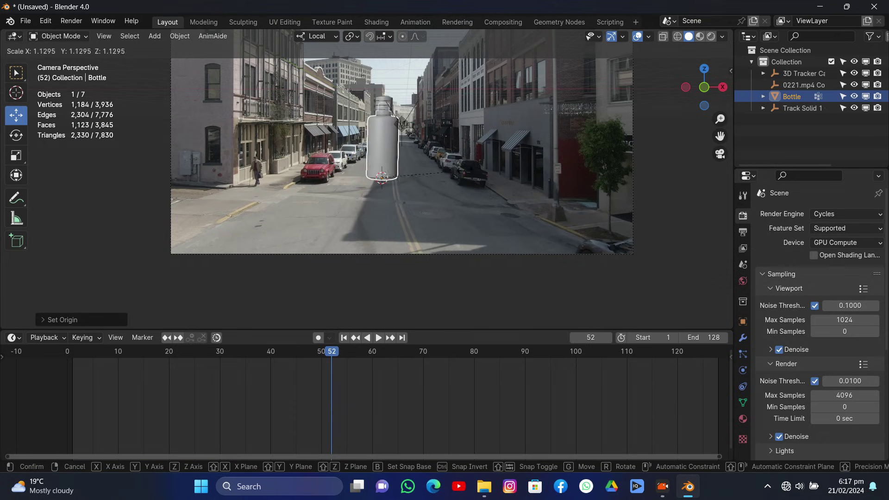
pyautogui.click(439, 163)
pyautogui.moveTo(341, 176); pyautogui.dragTo(346, 176)
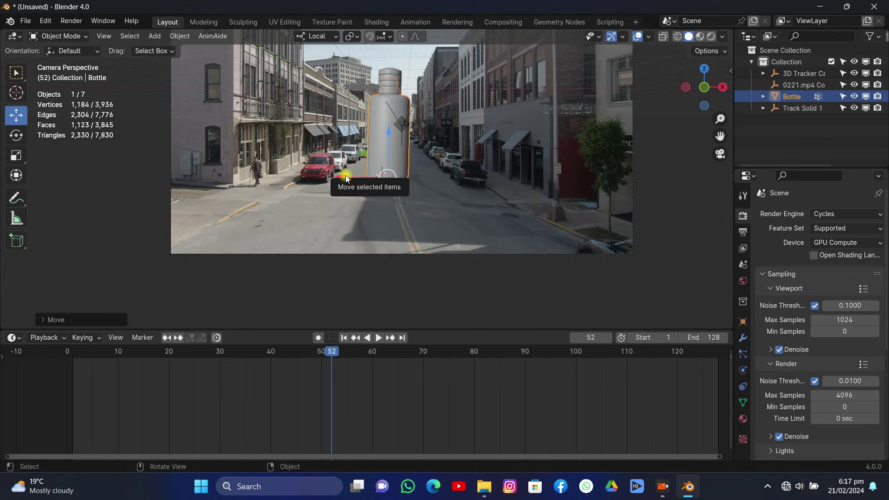
# Step: Deselect everything and play the animation to check how the enlarged bottle tracks with the street footage
pyautogui.hotkey('alt', 'a')
pyautogui.press('space')
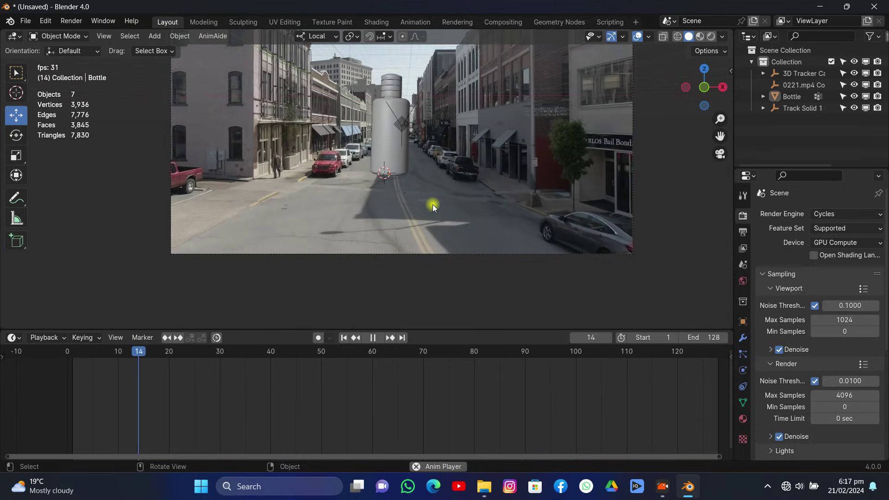
pyautogui.press('space')
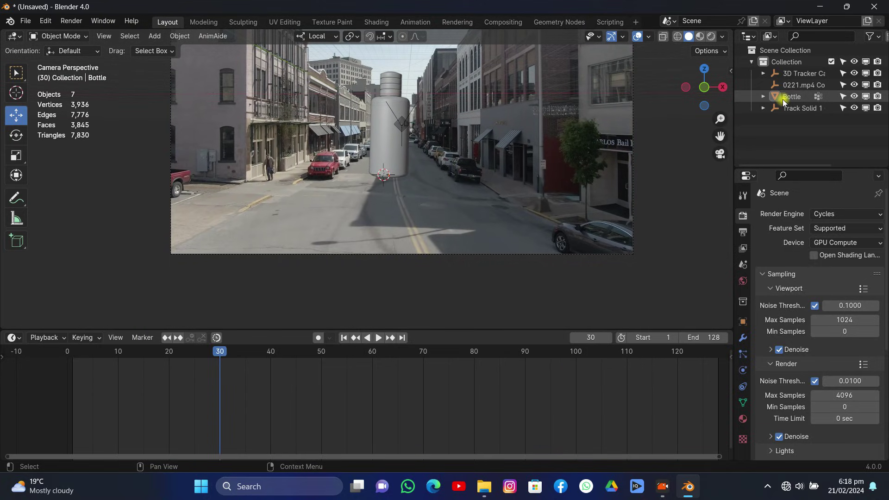
# Step: Unhide the Track Solid 1 road plane and select it
pyautogui.click(775, 120)
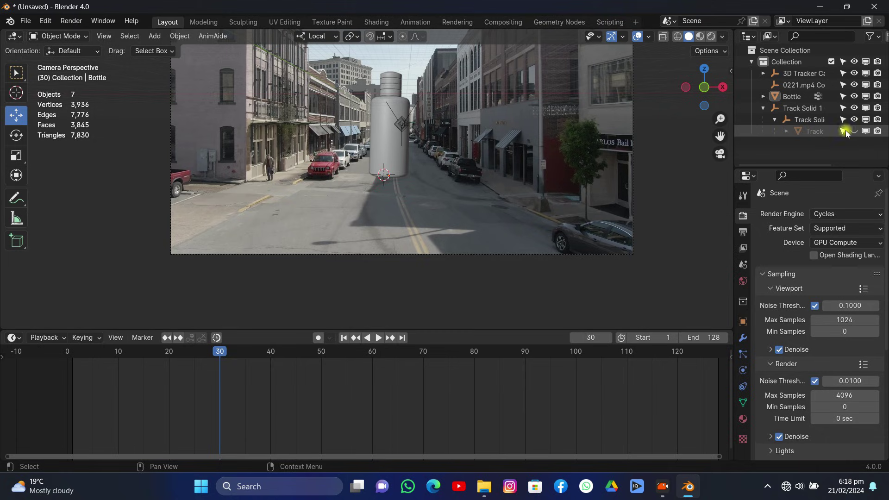
pyautogui.click(854, 132)
pyautogui.click(443, 196)
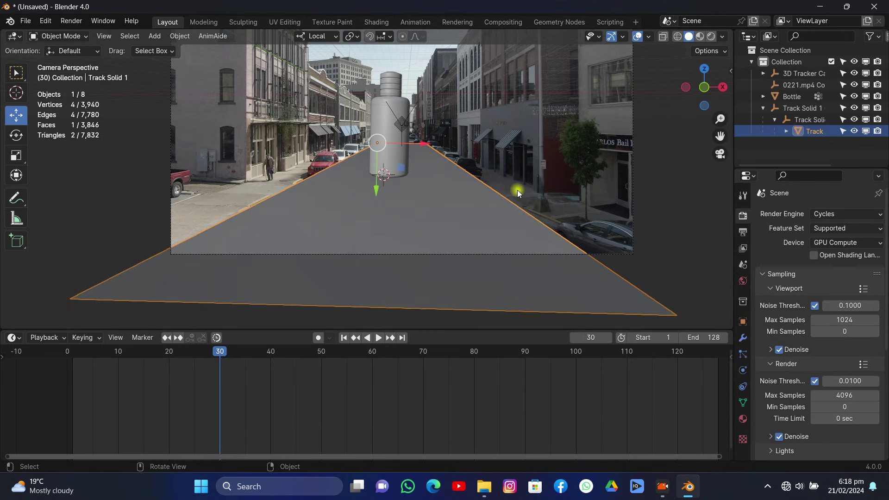
# Step: In Edit Mode, extrude the road plane's edge beside the black parked car about 1.05 m upward along local Y
pyautogui.press('Tab')
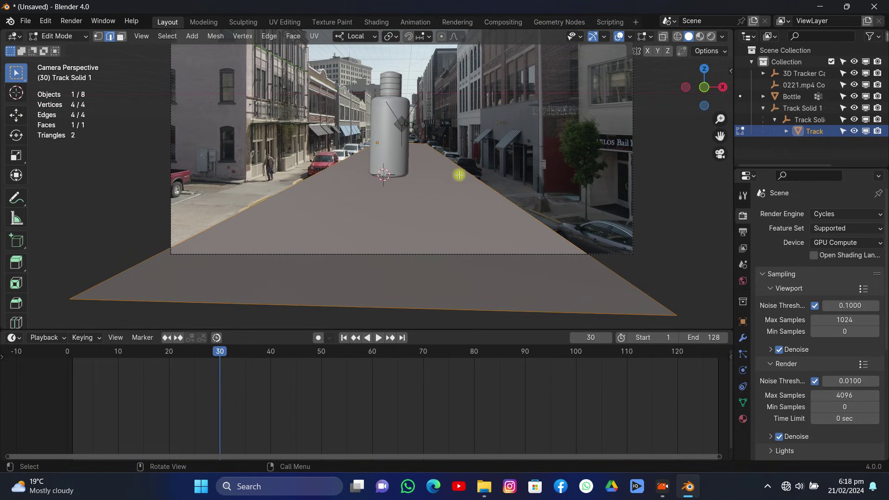
pyautogui.click(470, 179)
pyautogui.press('e')
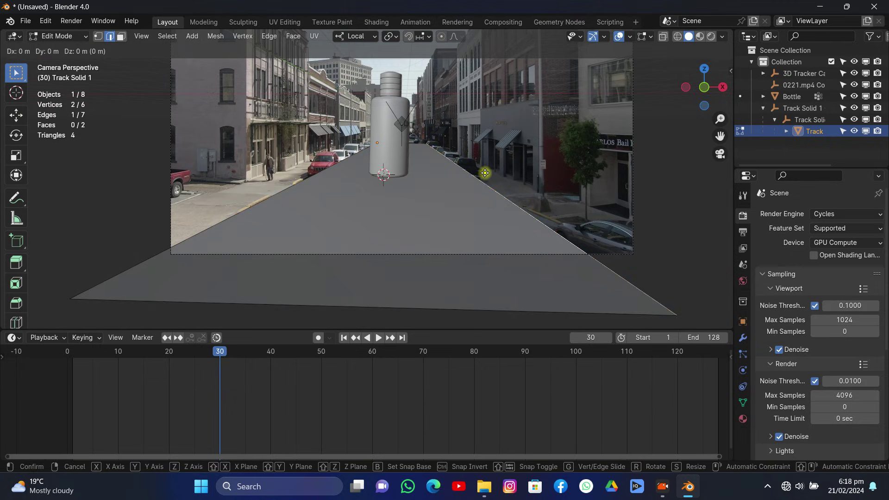
pyautogui.press('y')
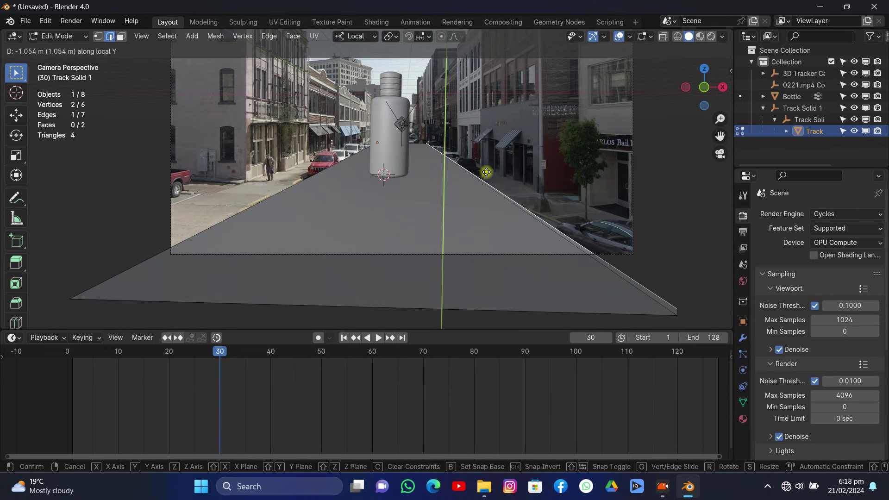
pyautogui.click(486, 171)
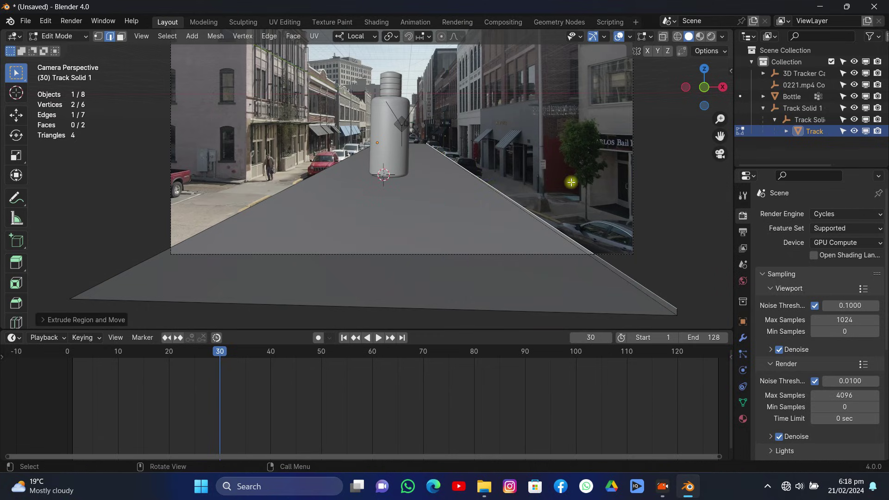
# Step: Lower the extruded edge slightly along local Y to match the curb height near the parked grey car
pyautogui.moveTo(717, 137); pyautogui.dragTo(594, 179)
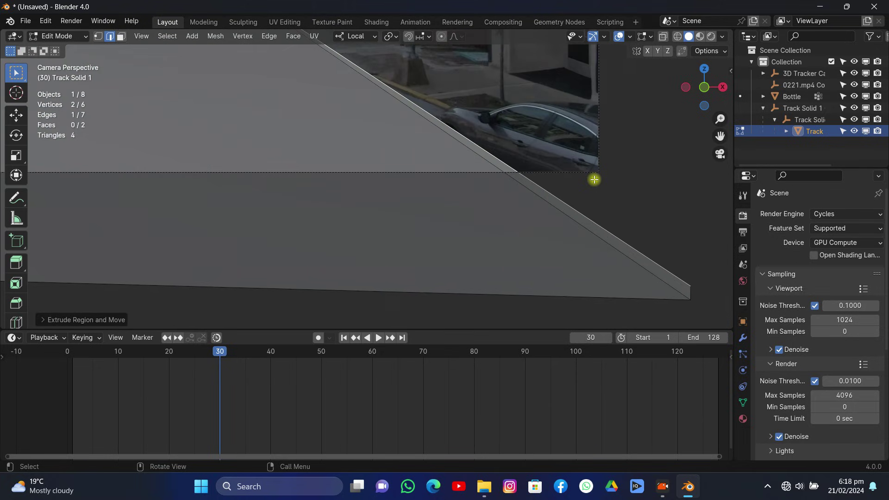
pyautogui.press('g')
pyautogui.press('z')
pyautogui.press('y')
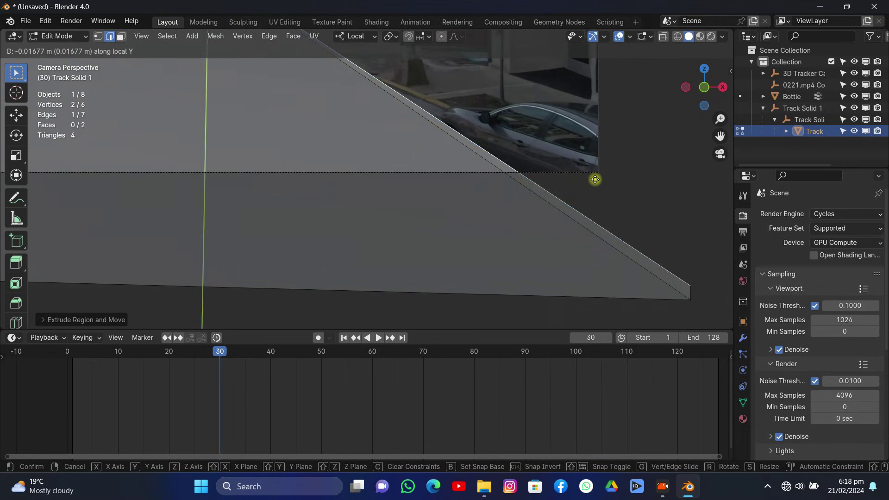
pyautogui.click(595, 180)
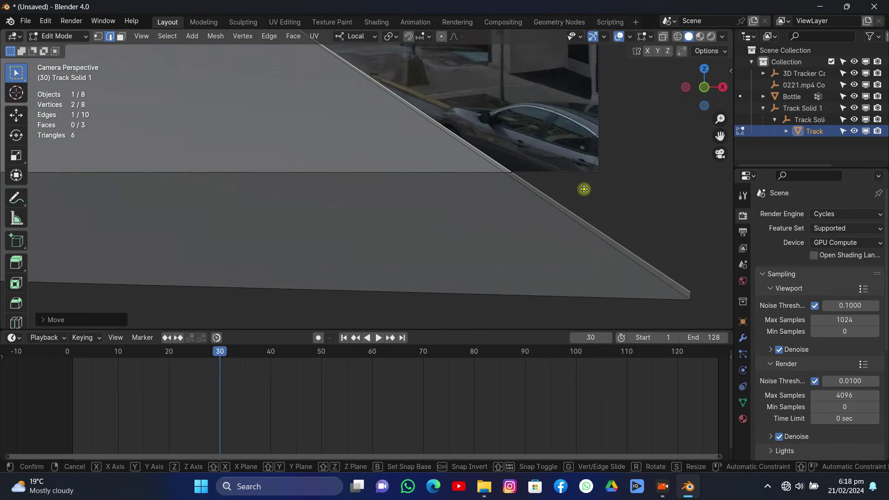
# Step: Extrude the curb's top edge outward on local X, then move it about 7 m further to cover the sidewalk
pyautogui.press('e')
pyautogui.press('x')
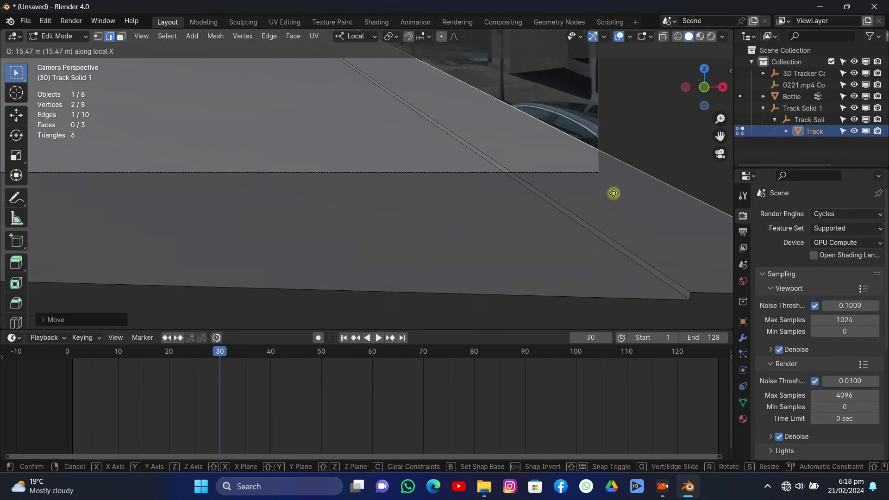
pyautogui.click(622, 196)
pyautogui.moveTo(720, 135); pyautogui.dragTo(759, 290)
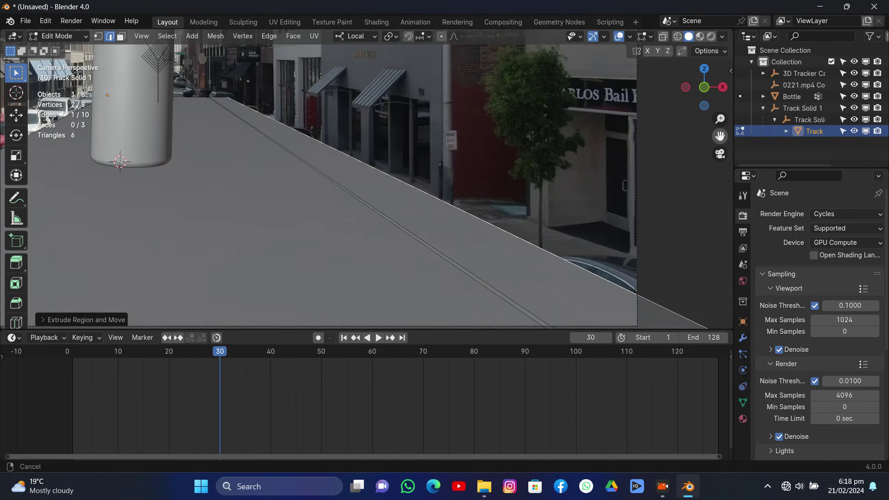
pyautogui.press('g')
pyautogui.press('x')
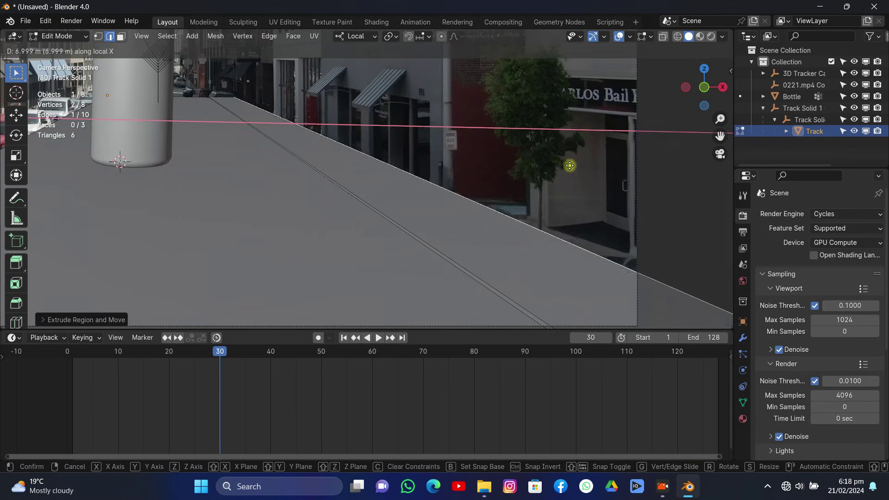
pyautogui.click(571, 166)
# Step: Extrude the road plane's opposite edge, beside the red car, upward into a low curb
pyautogui.scroll(-4, 589, 157)
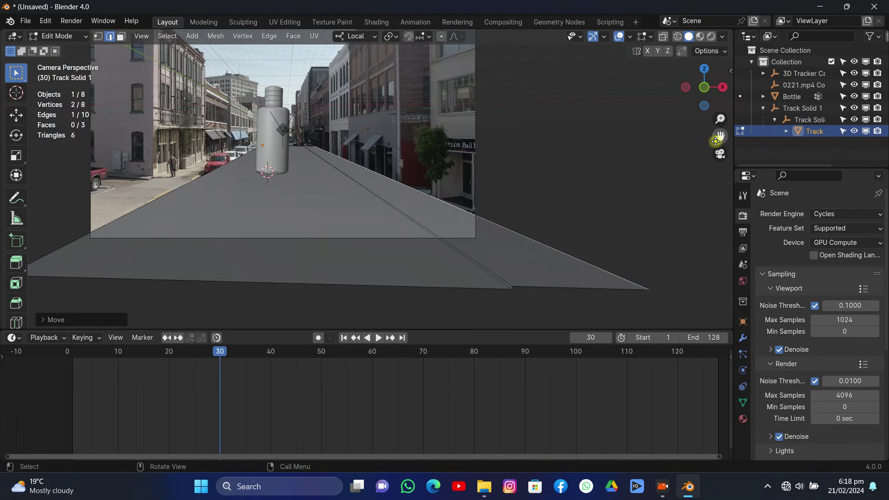
pyautogui.moveTo(717, 140); pyautogui.dragTo(505, 167)
pyautogui.scroll(4, 389, 186)
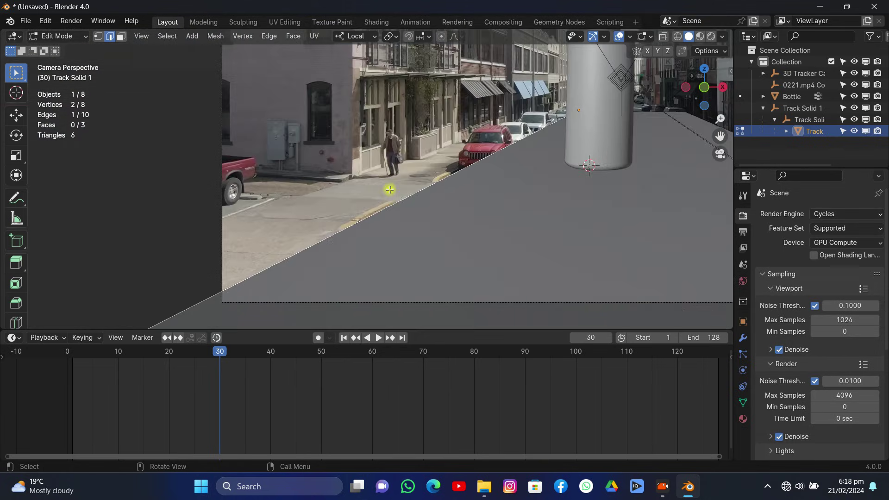
pyautogui.press('e')
pyautogui.press('Escape')
pyautogui.press('g')
pyautogui.press('x')
pyautogui.press('z')
pyautogui.press('Escape')
# Step: Extrude the curb's top edge beside the red car about 13.7 m outward along local X to cover the sidewalk
pyautogui.press('e')
pyautogui.press('x')
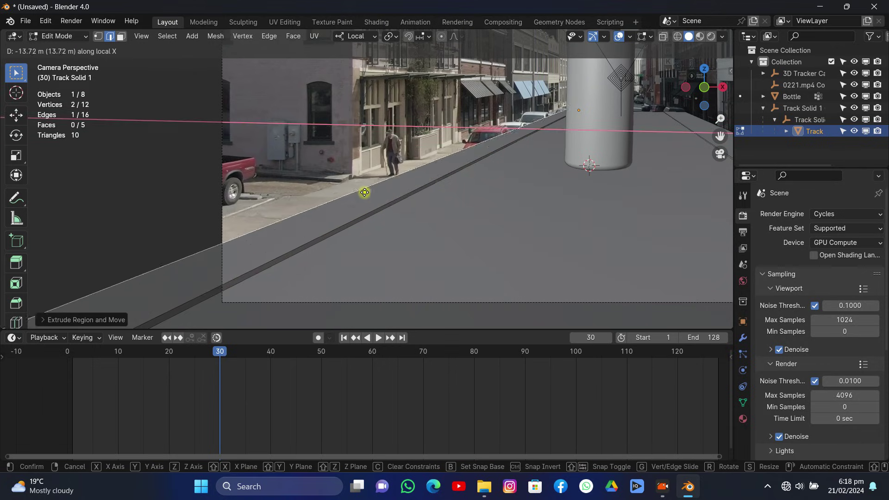
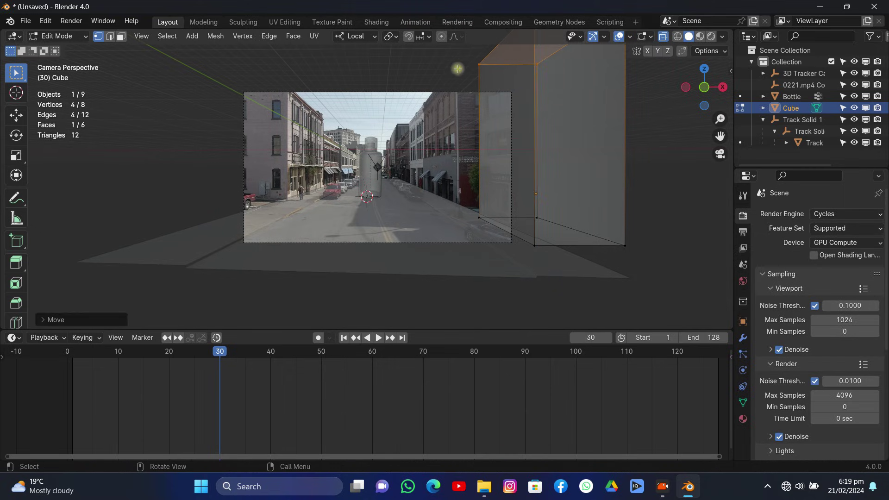
# Step: Move the cube's far face about 144 m down the street along local Y to follow the building row
pyautogui.click(542, 64)
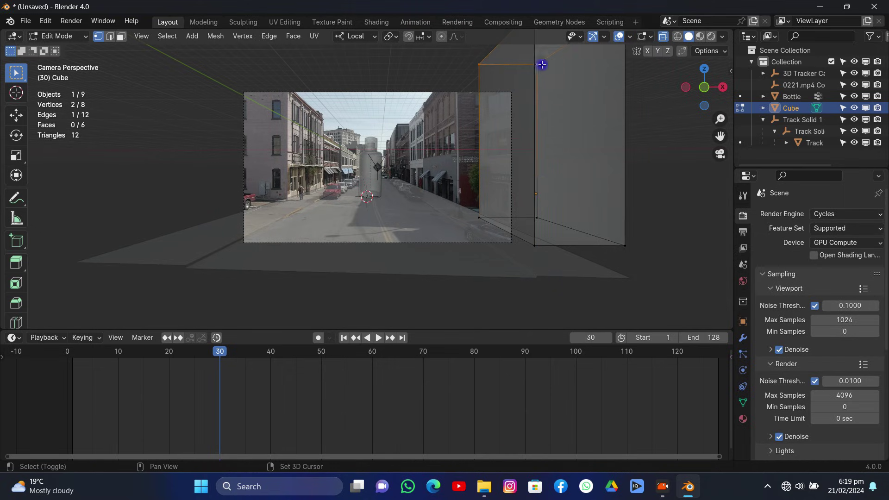
pyautogui.keyDown('shift'); pyautogui.click(488, 213); pyautogui.keyUp('shift')
pyautogui.press('g')
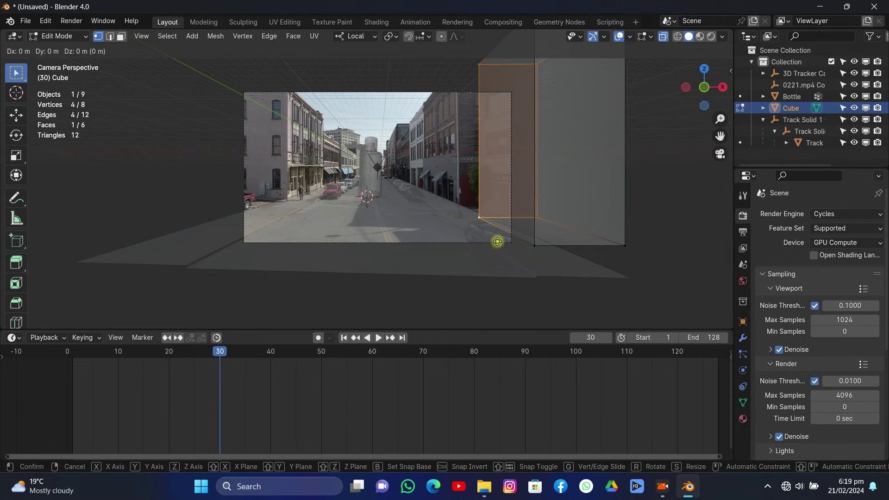
pyautogui.press('x')
pyautogui.press('y')
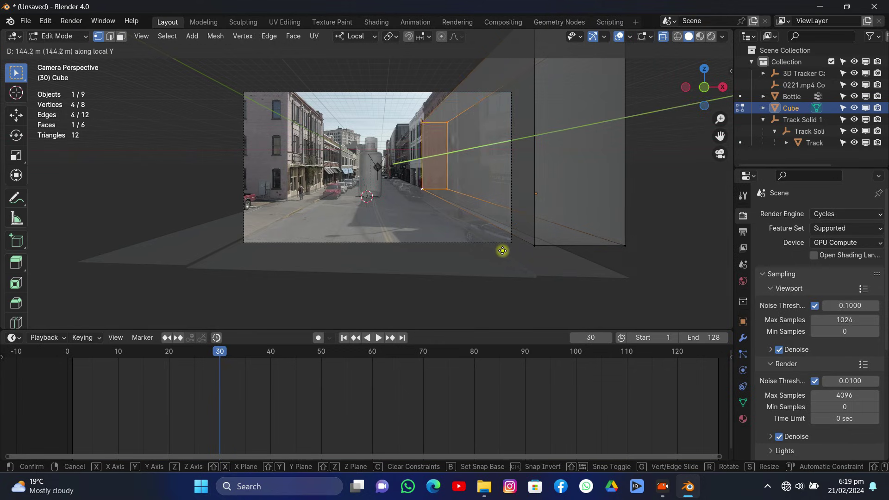
pyautogui.click(503, 251)
# Step: Select the cube's four top vertices and raise them about 50 m along local Z to match the building height
pyautogui.scroll(5, 443, 197)
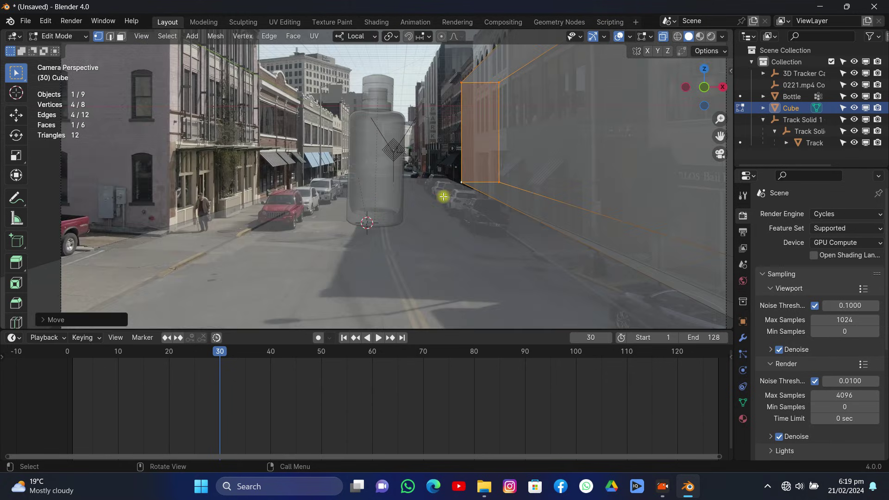
pyautogui.scroll(-3, 443, 196)
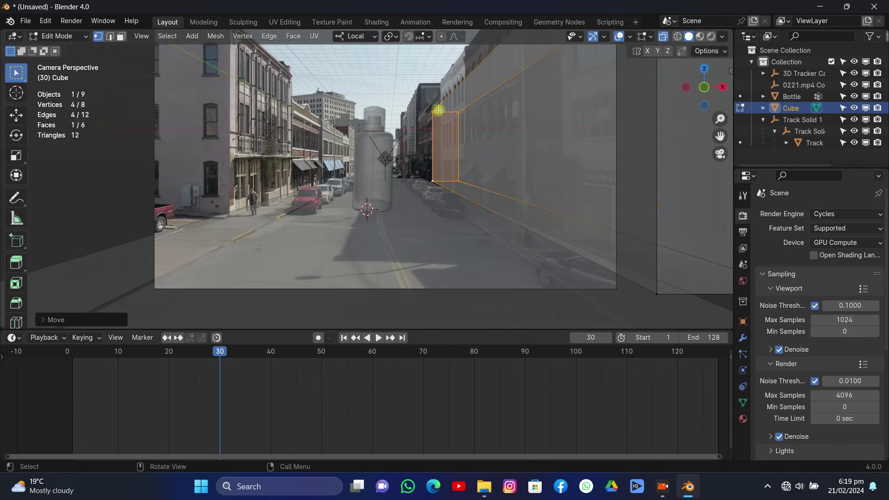
pyautogui.keyDown('shift'); pyautogui.click(438, 110); pyautogui.keyUp('shift')
pyautogui.scroll(-4, 461, 119)
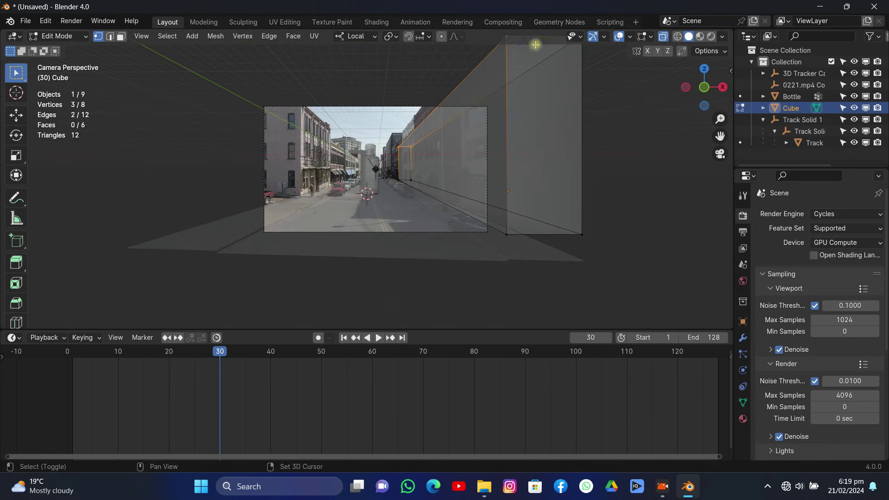
pyautogui.keyDown('shift'); pyautogui.click(577, 45); pyautogui.keyUp('shift')
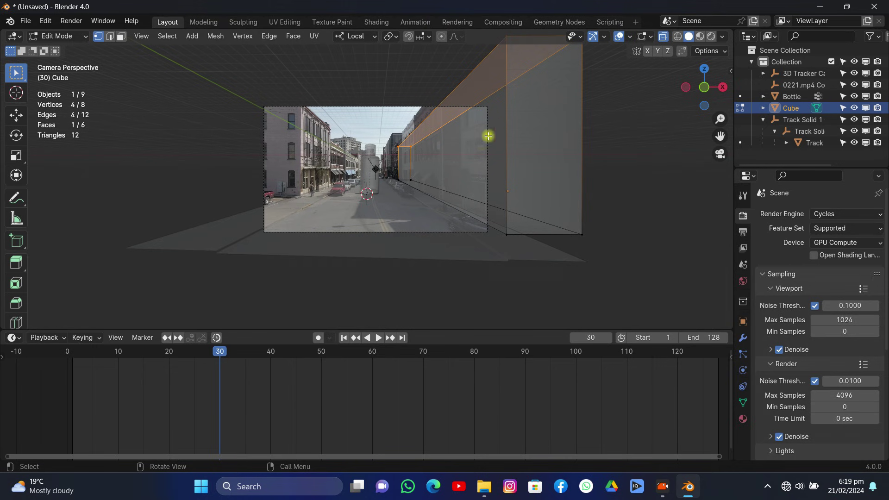
pyautogui.scroll(3, 485, 141)
pyautogui.press('g')
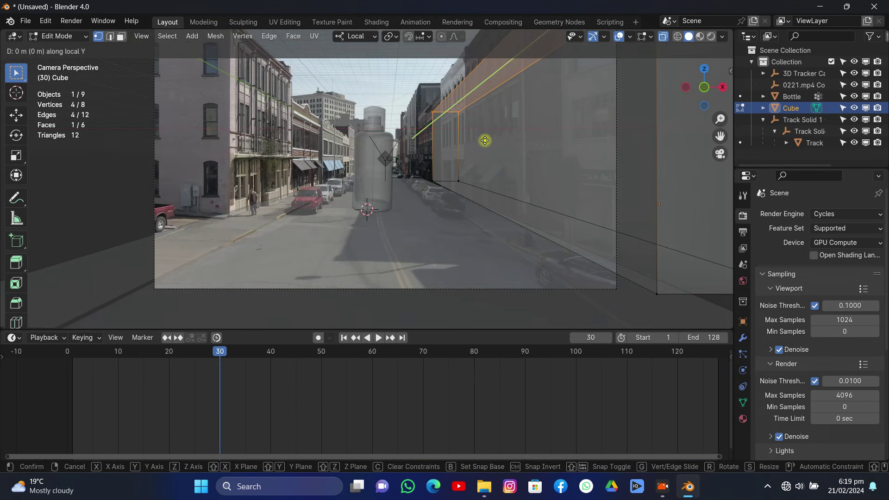
pyautogui.press('z')
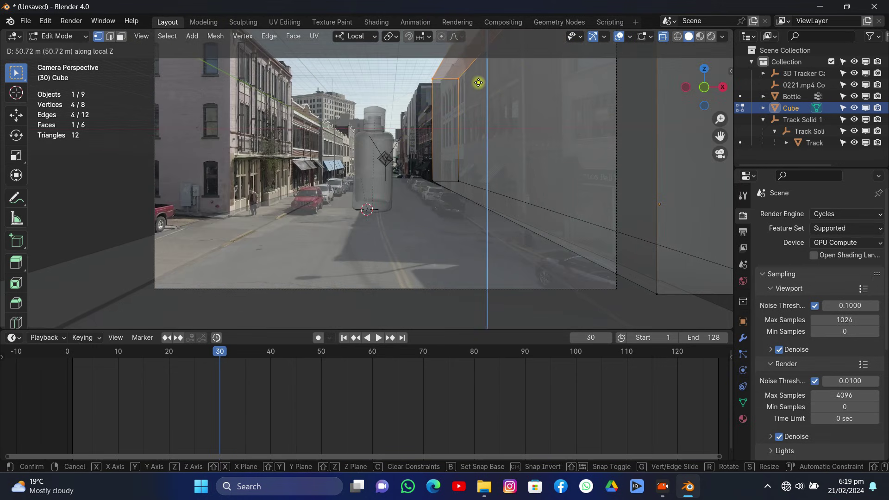
pyautogui.click(456, 78)
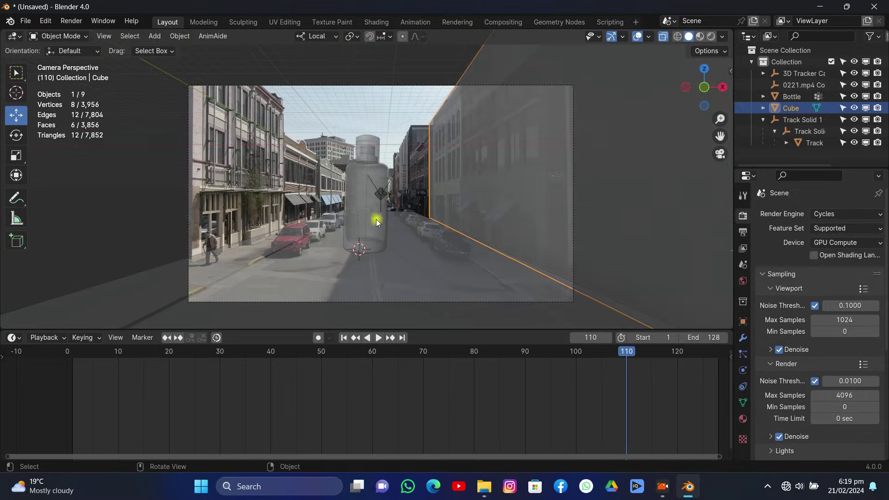
# Step: Play the animation with the viewport overlays hidden to check the wall and bottle, then restore the overlays
pyautogui.click(640, 37)
pyautogui.press('space')
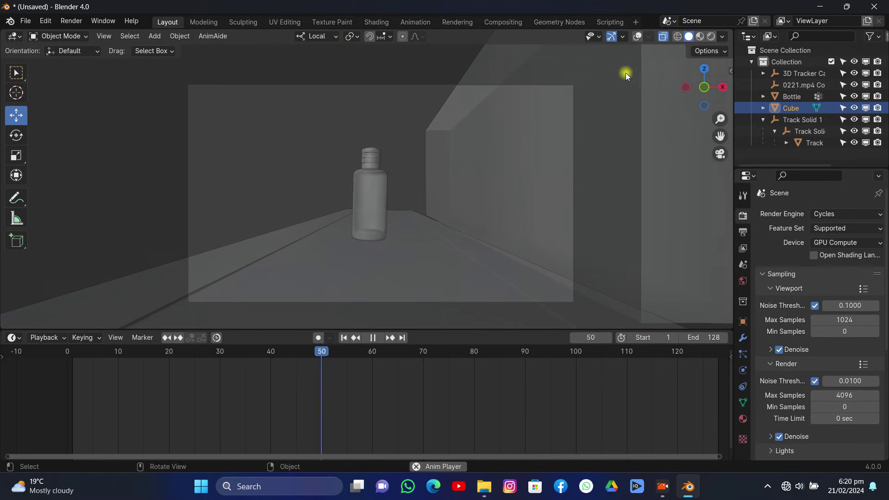
pyautogui.press('space')
pyautogui.click(636, 39)
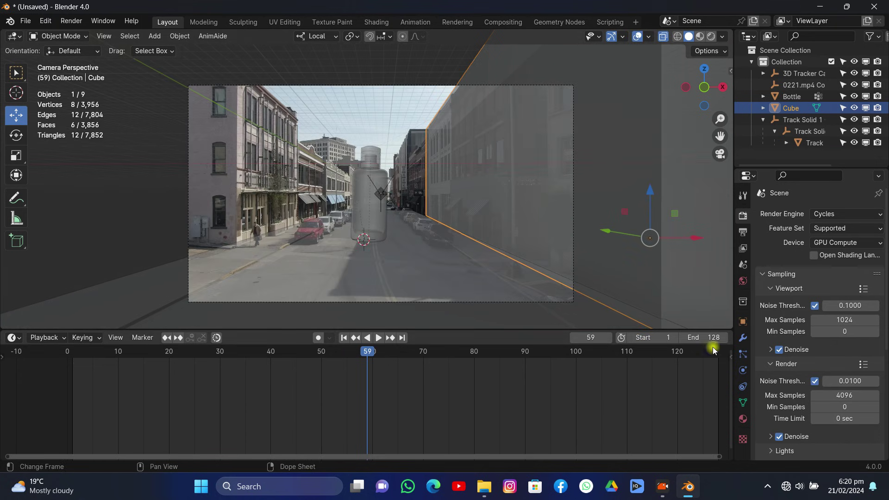
# Step: In the wall cube's object visibility settings, disable its ray visibility to the camera
pyautogui.click(743, 322)
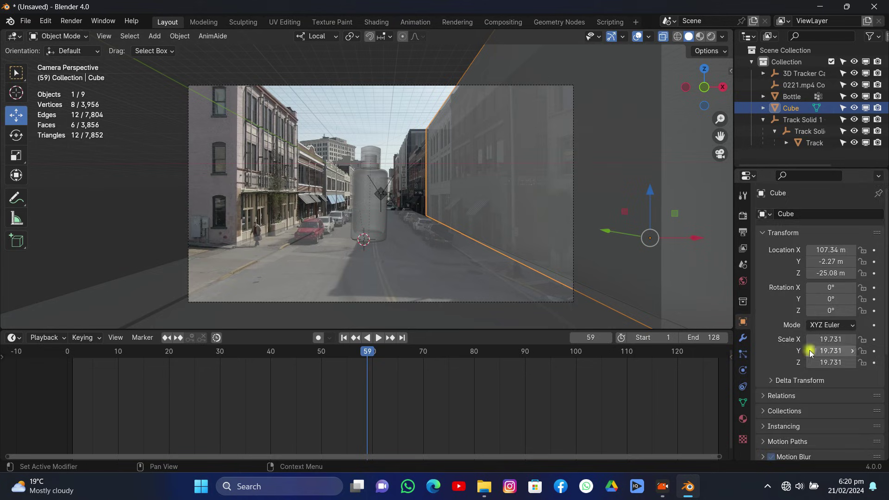
pyautogui.scroll(-8, 806, 342)
pyautogui.click(779, 324)
pyautogui.scroll(-5, 778, 322)
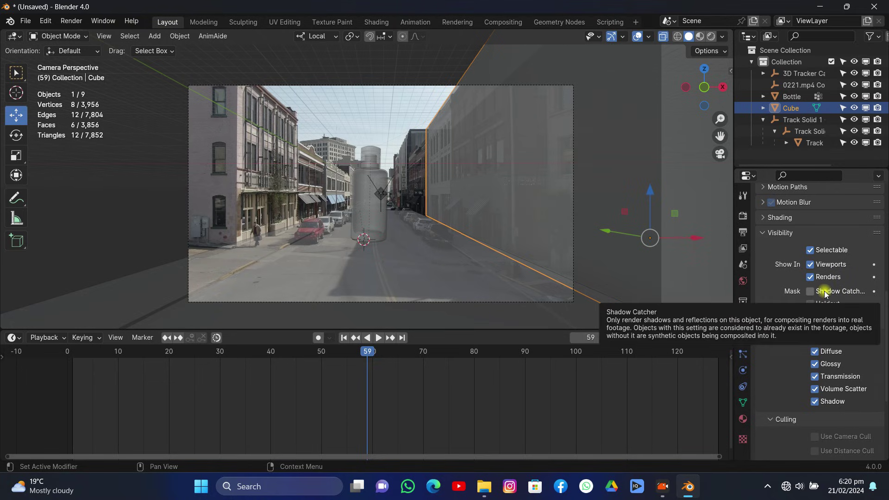
pyautogui.click(743, 419)
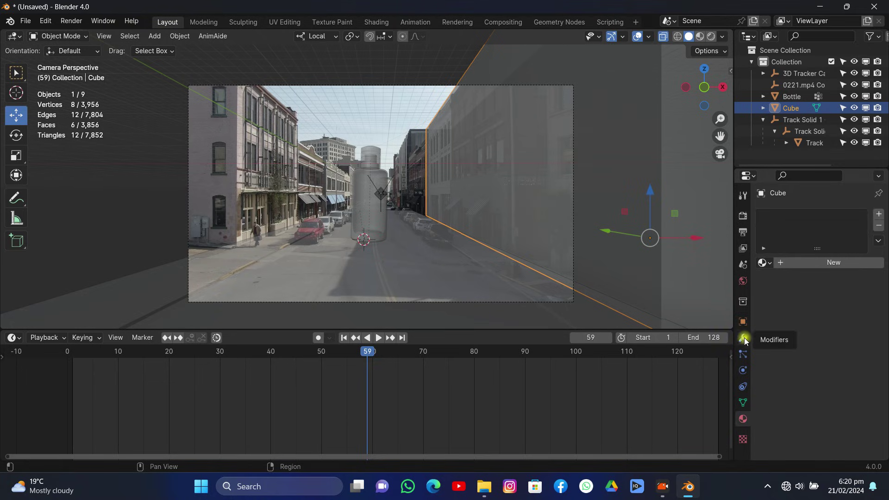
pyautogui.click(743, 322)
pyautogui.scroll(-10, 805, 346)
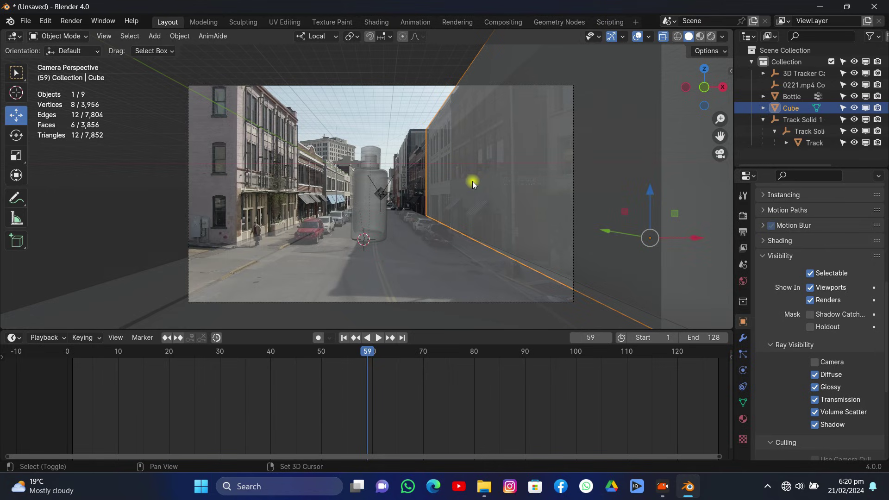
# Step: Duplicate the wall cube and move the copy about 209 m along negative local X to the opposite building row
pyautogui.hotkey('shift', 'd')
pyautogui.press('x')
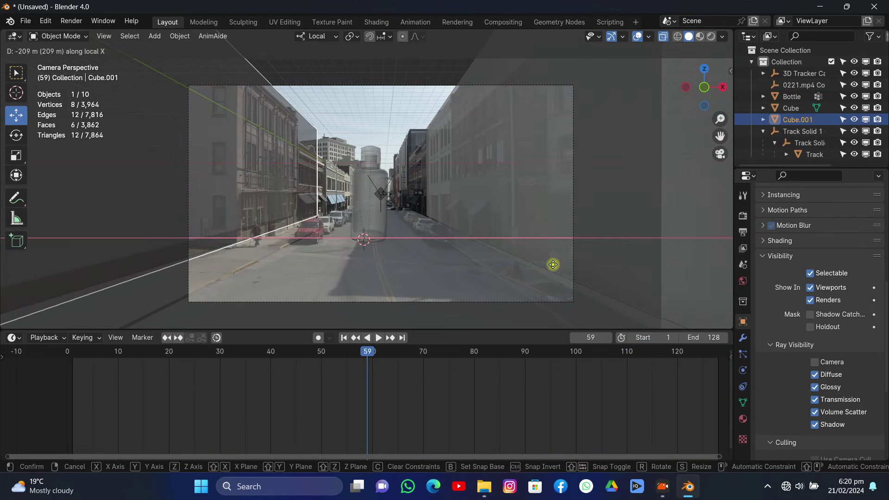
pyautogui.click(548, 241)
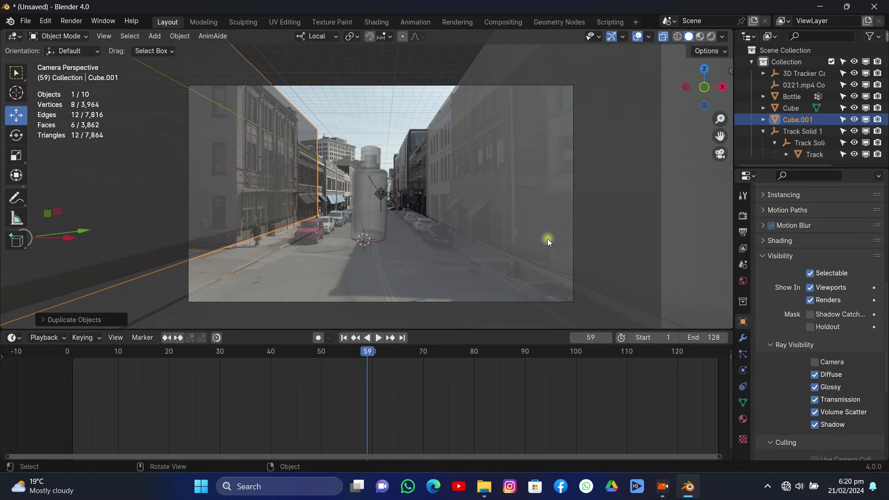
# Step: Select the bottle, turn off X-ray display and play the animation to check it between both walls
pyautogui.click(383, 235)
pyautogui.click(663, 36)
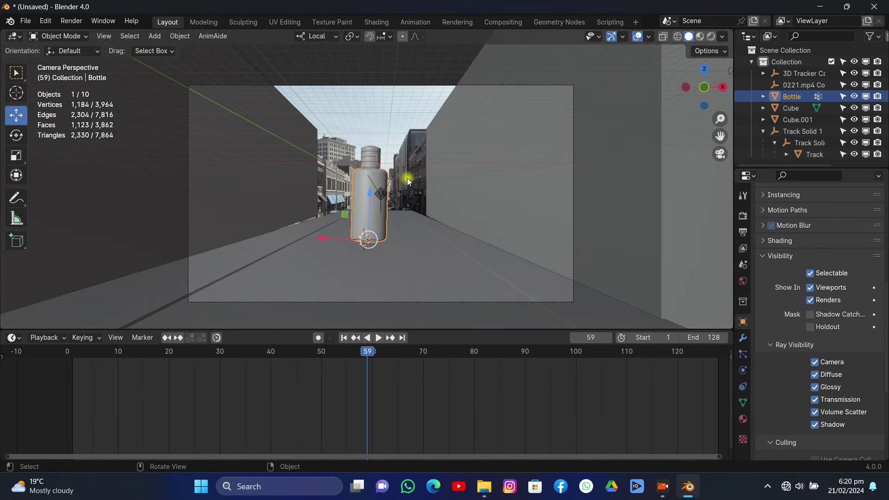
pyautogui.press('space')
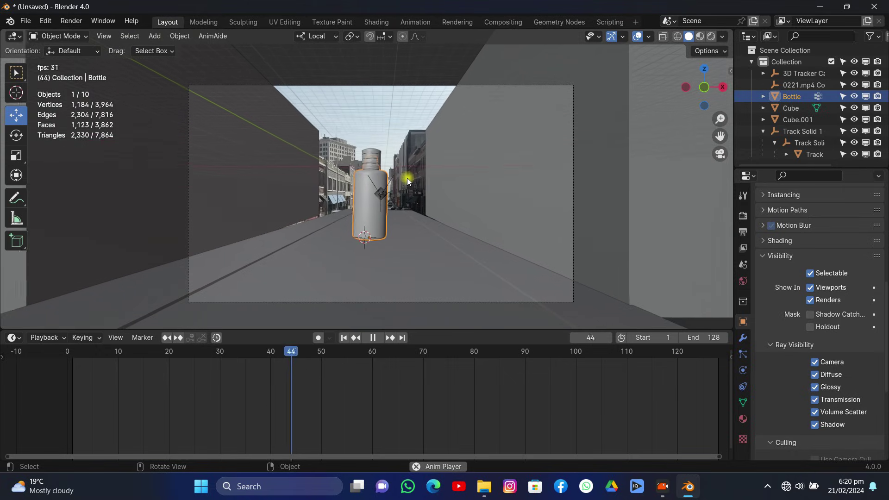
pyautogui.press('space')
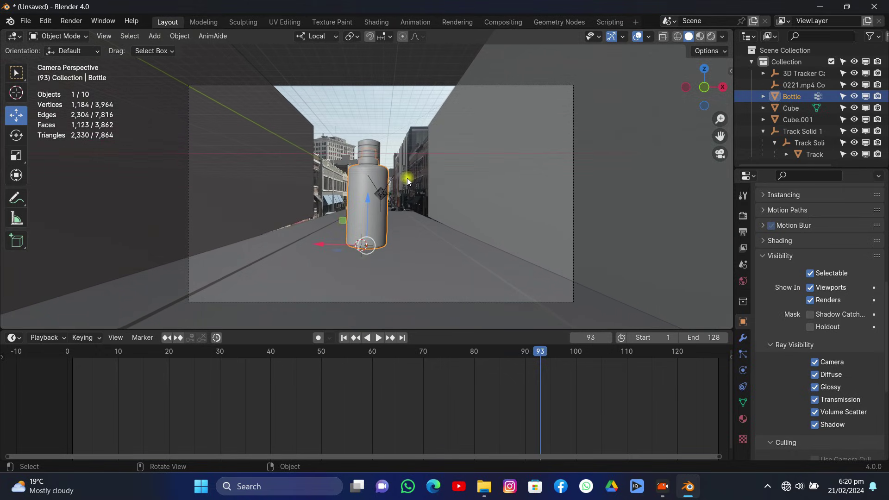
# Step: Save the project as "Tracked footage.blend" in the tutorial's folder 3
pyautogui.hotkey('ctrl', 's')
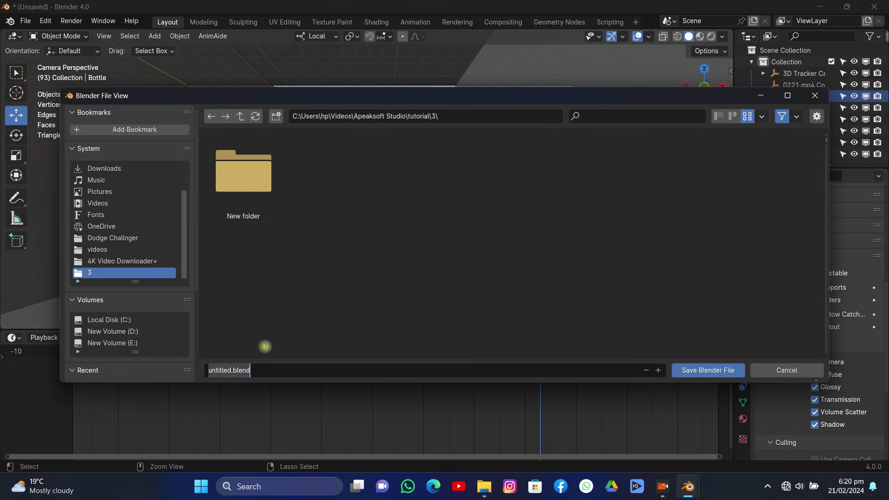
pyautogui.write('Tracked footage')
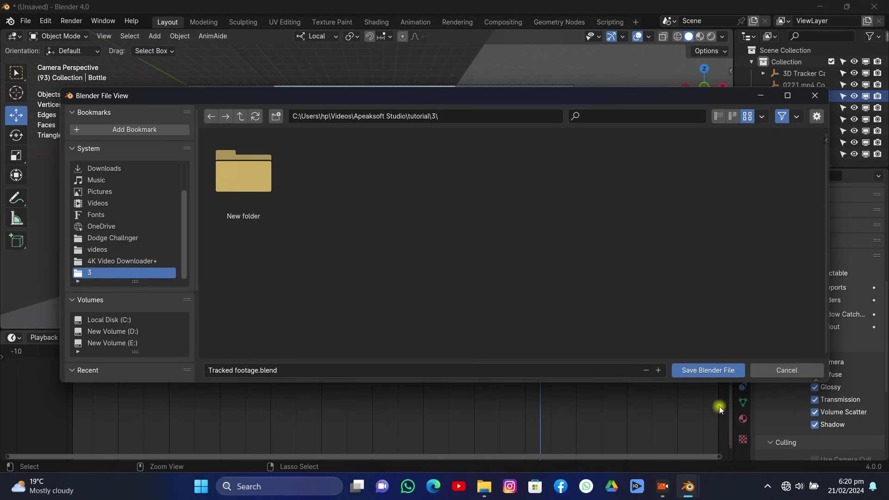
pyautogui.click(712, 372)
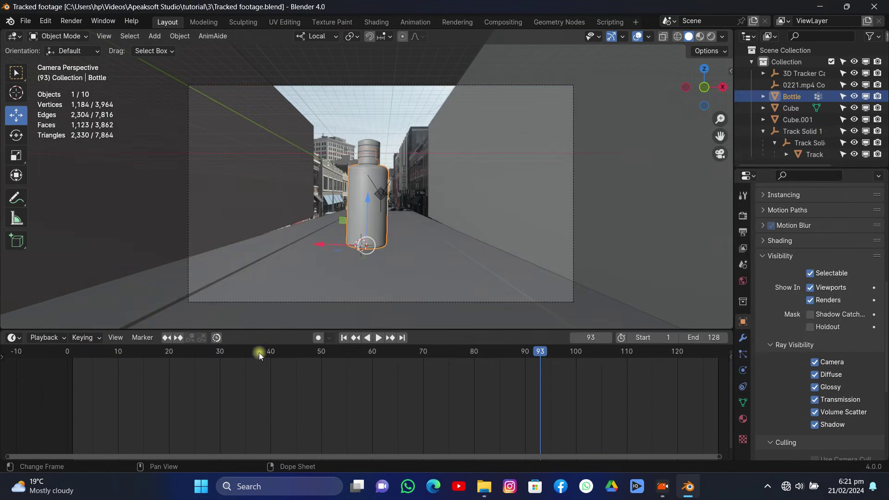
# Step: At frame 35, make the road mesh a shadow catcher and switch the viewport to rendered shading
pyautogui.moveTo(259, 354)
pyautogui.mouseDown()
pyautogui.moveTo(216, 361)
pyautogui.moveTo(246, 363)
pyautogui.mouseUp()
pyautogui.click(350, 297)
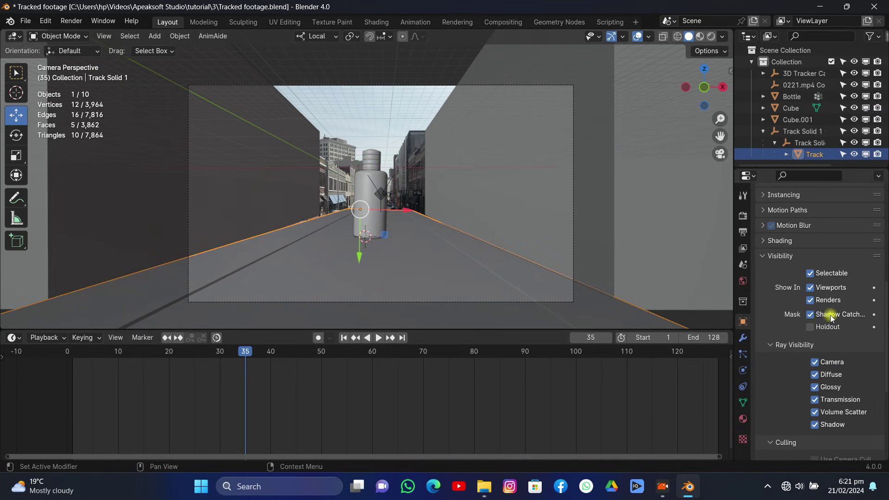
pyautogui.click(710, 37)
pyautogui.scroll(3, 493, 165)
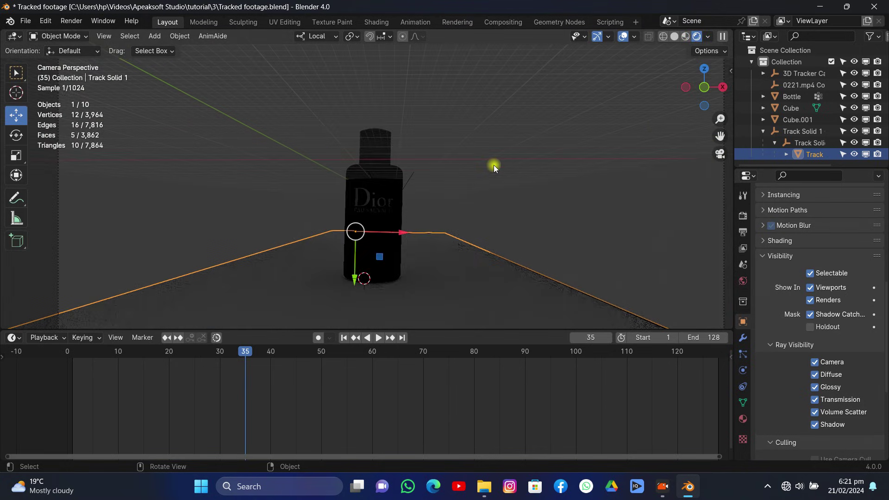
# Step: Enable a transparent film background in the render settings
pyautogui.click(742, 215)
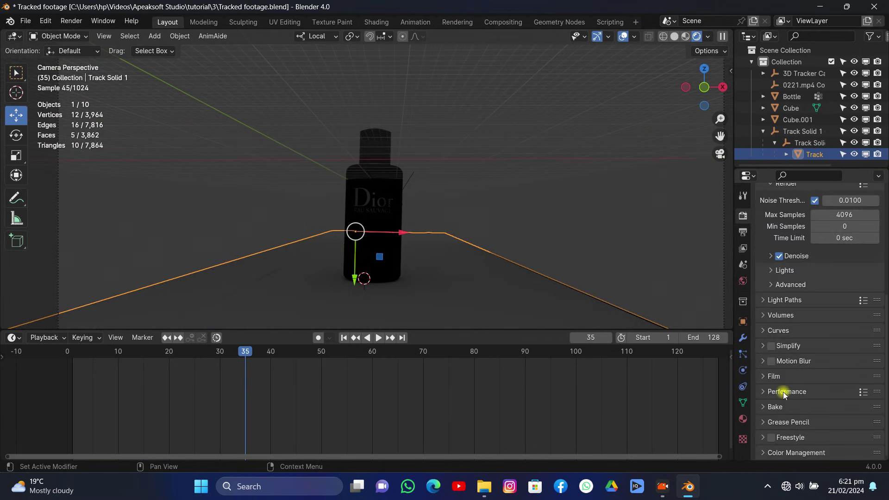
pyautogui.click(774, 375)
pyautogui.scroll(-5, 774, 373)
pyautogui.click(778, 344)
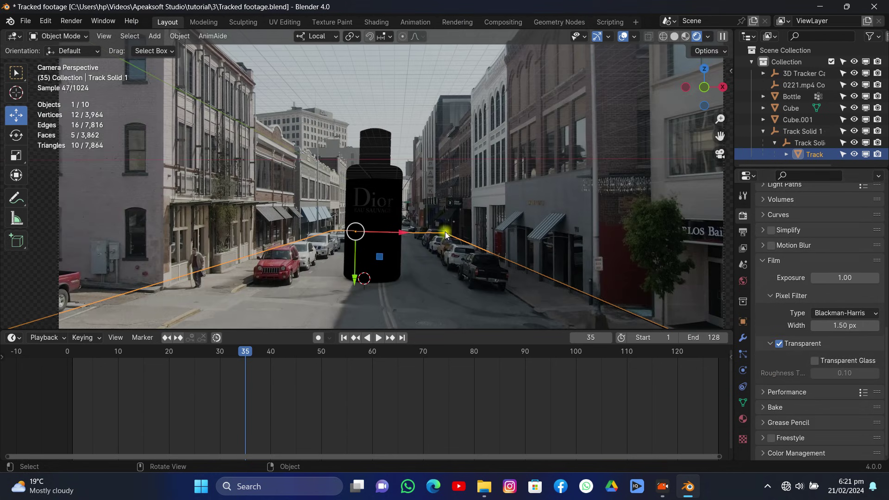
# Step: Assign an Environment Texture to the world background color and load Parking Lot.jpg from the hdri folder
pyautogui.click(747, 279)
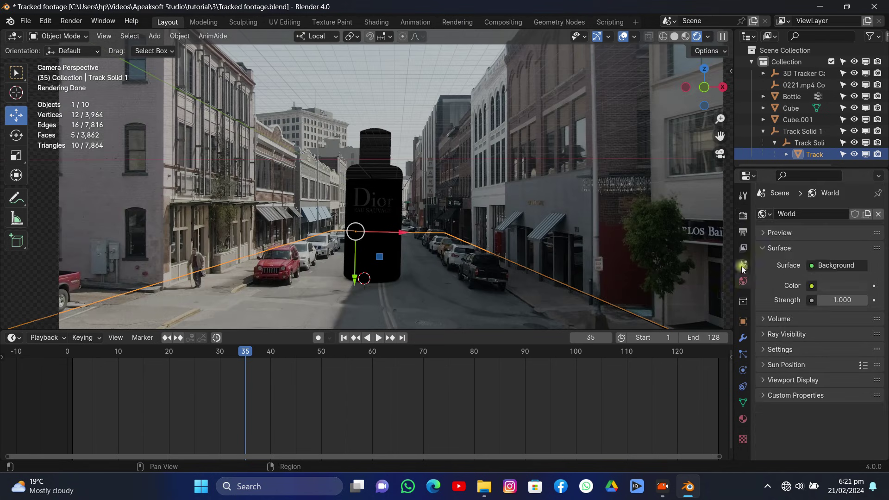
pyautogui.moveTo(735, 257); pyautogui.dragTo(655, 257)
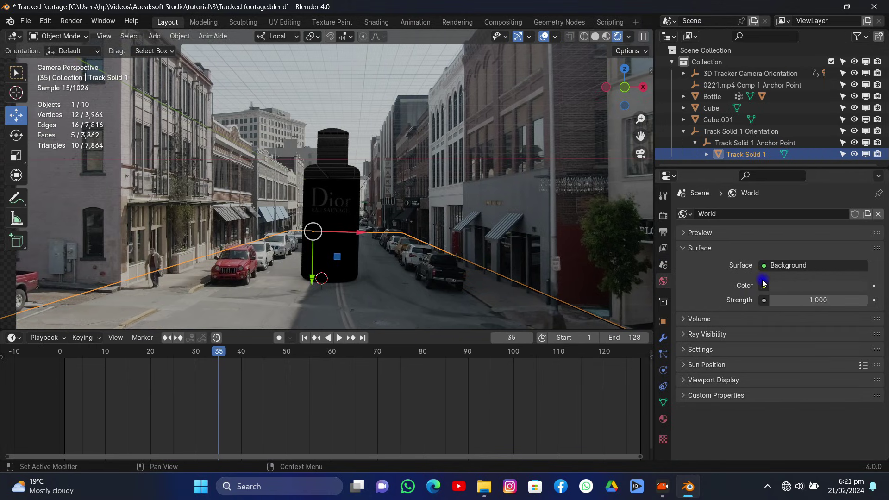
pyautogui.click(764, 281)
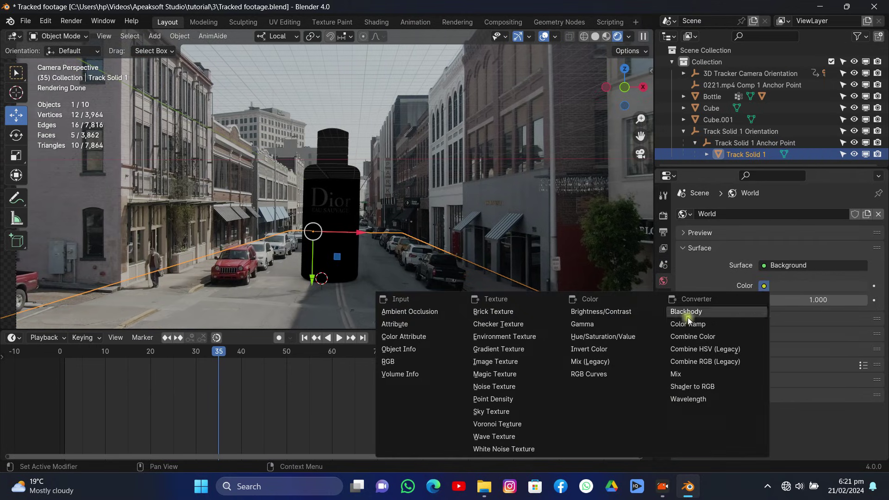
pyautogui.click(541, 336)
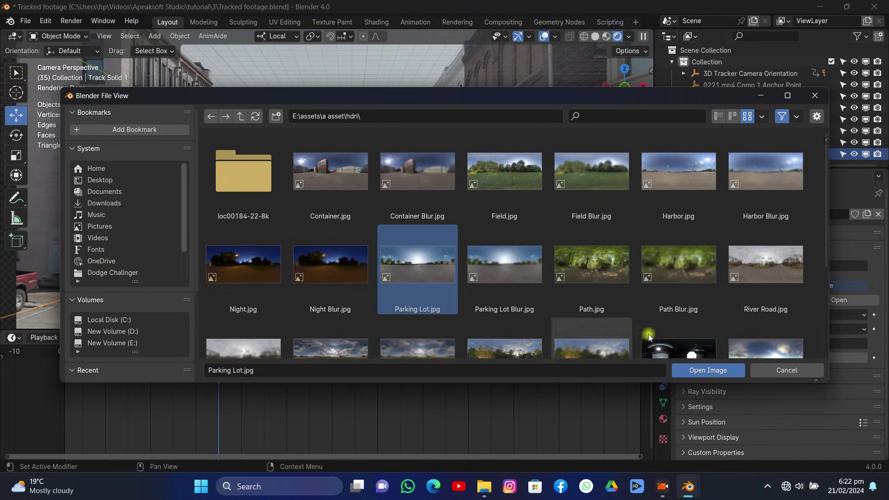
pyautogui.click(690, 370)
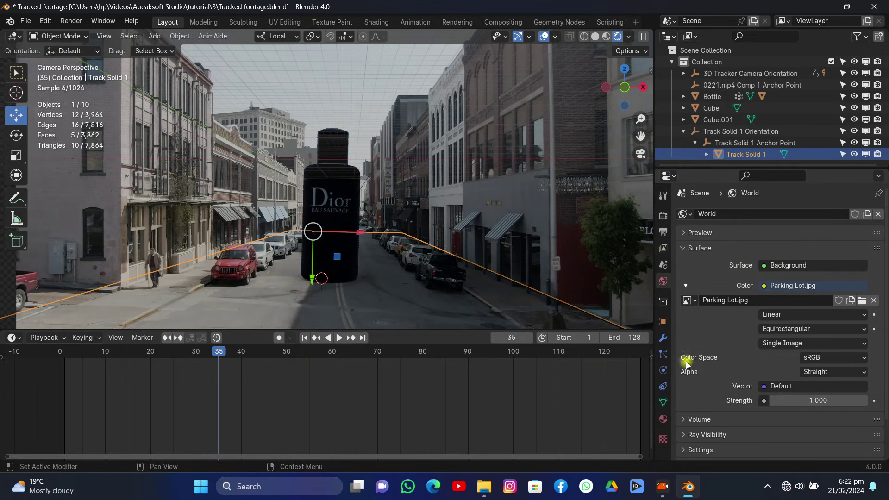
# Step: Set the world background strength to 3.1 and add a Sun light raised above the bottle
pyautogui.moveTo(806, 400); pyautogui.dragTo(823, 401)
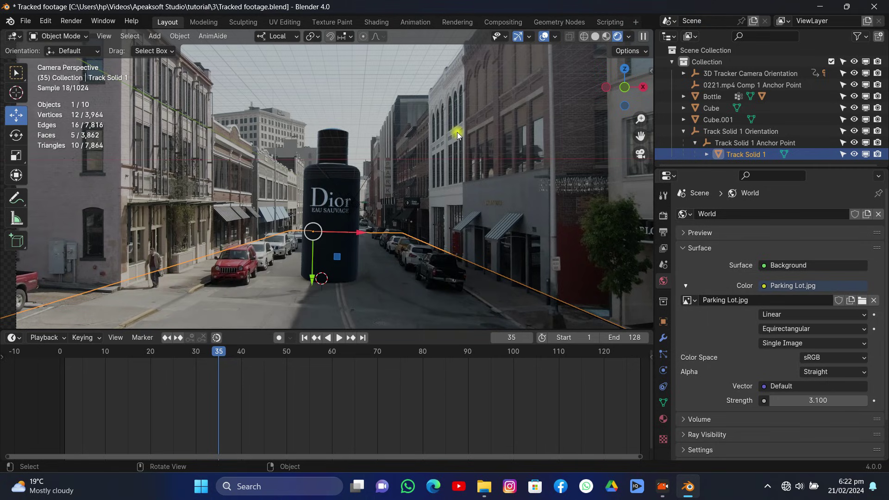
pyautogui.hotkey('shift', 'a')
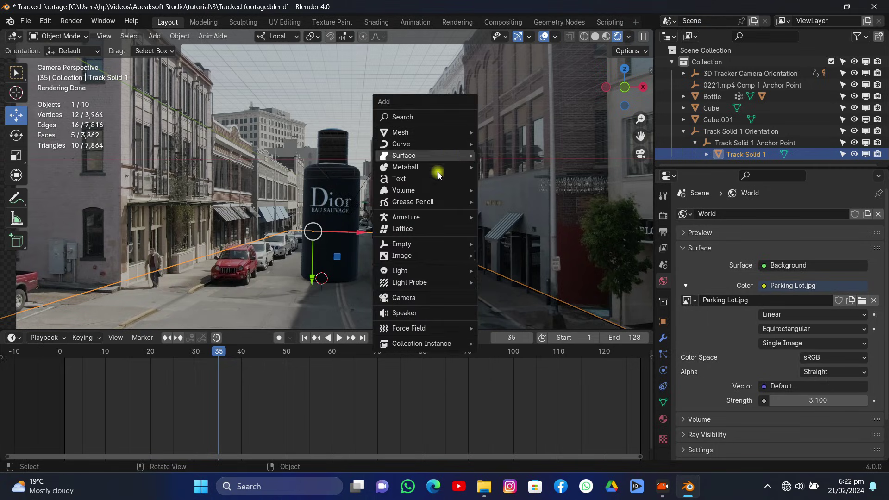
pyautogui.moveTo(404, 273)
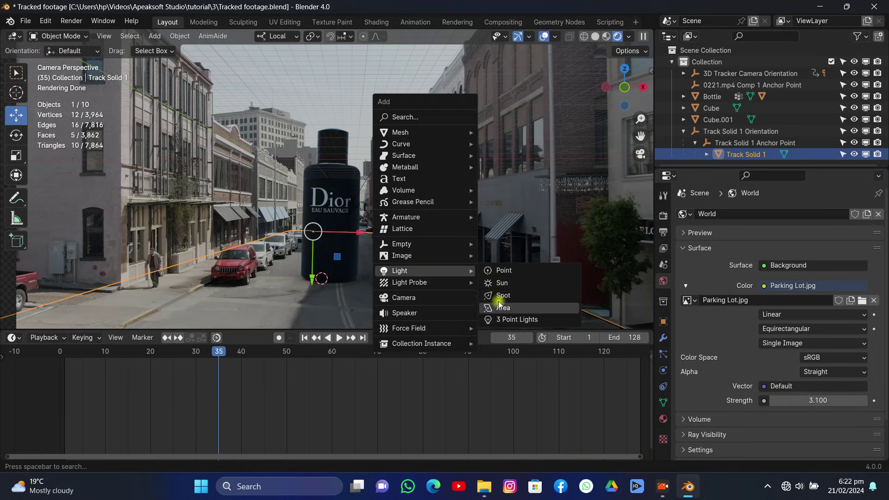
pyautogui.click(501, 283)
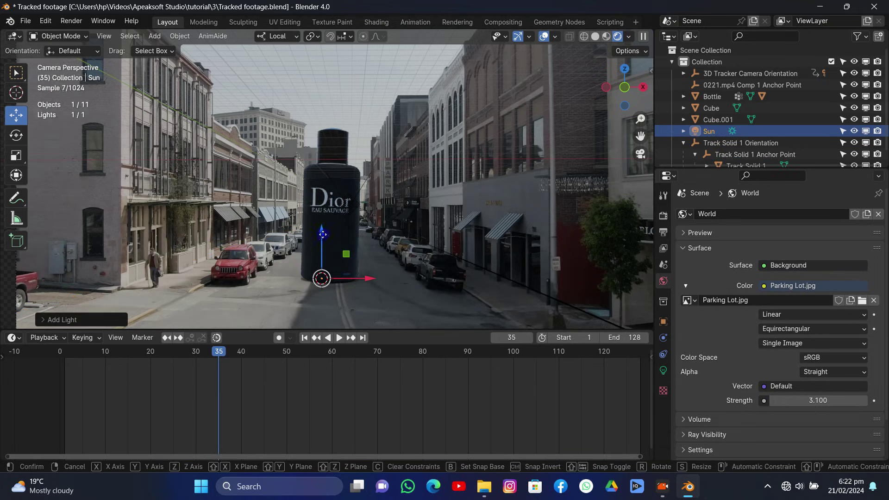
pyautogui.moveTo(324, 234); pyautogui.dragTo(421, 145)
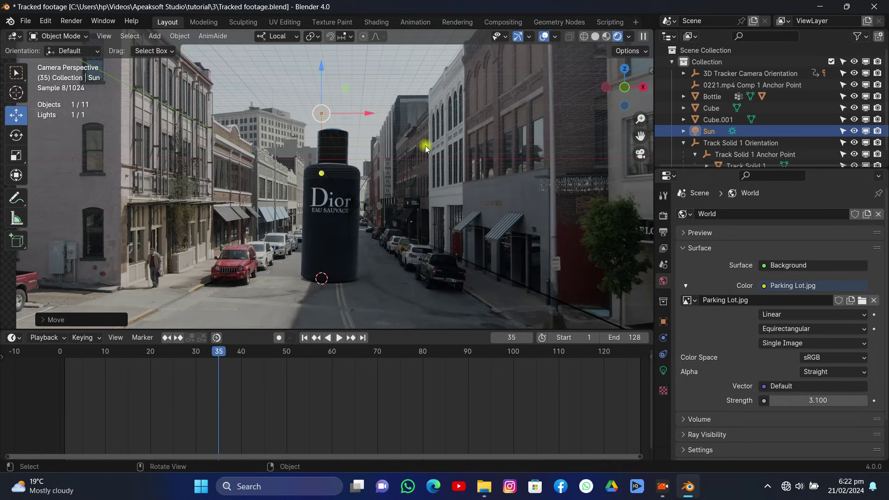
# Step: Tilt the Sun light about 30° around its local Y axis and toggle its visibility to compare the lighting
pyautogui.press('r')
pyautogui.press('y')
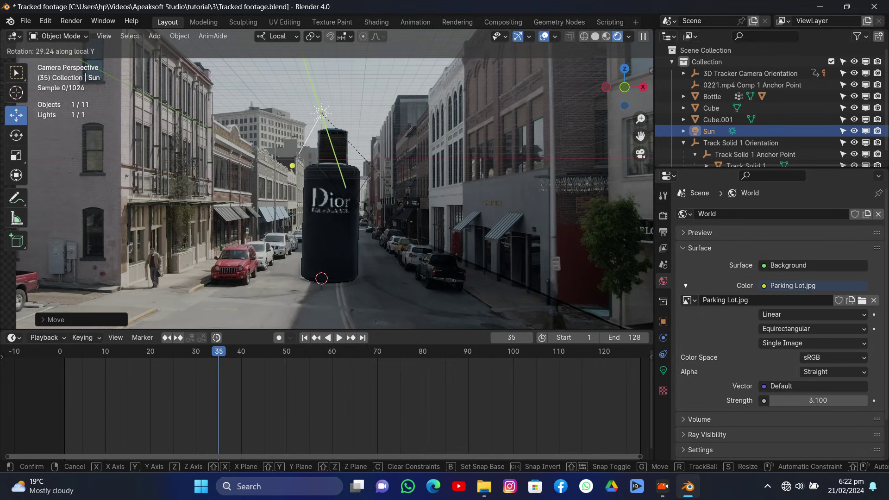
pyautogui.click(389, 195)
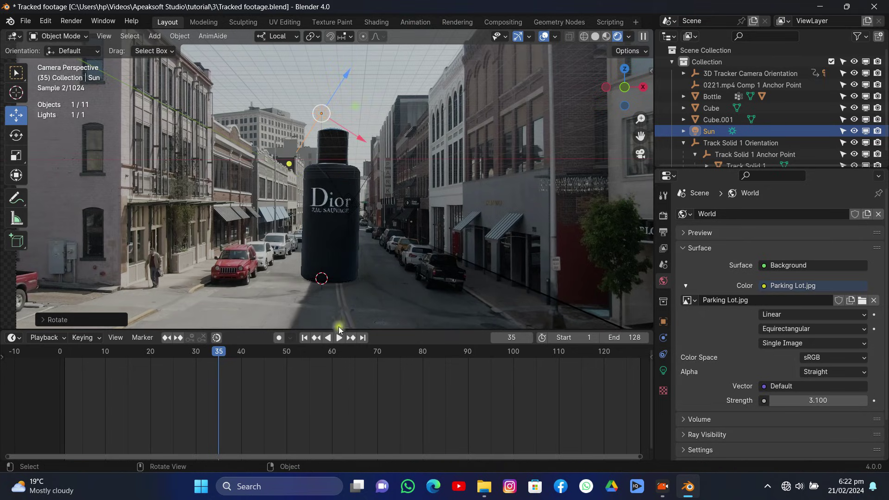
pyautogui.click(854, 132)
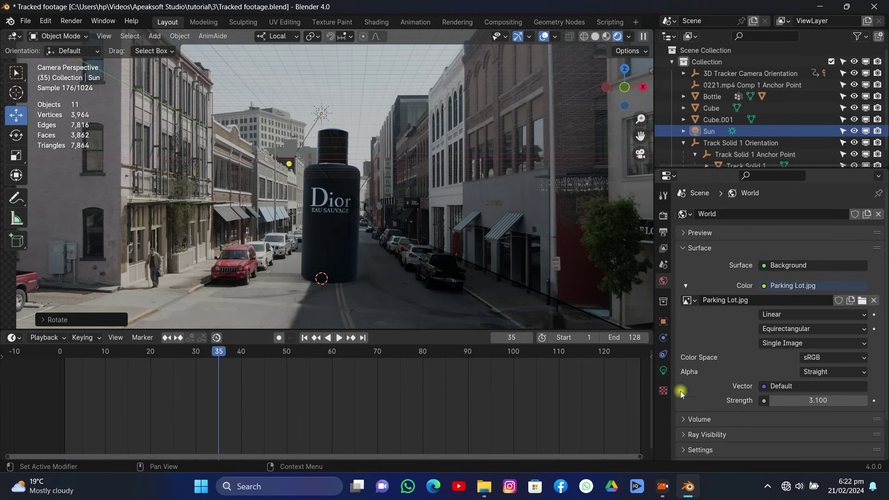
# Step: Set the Sun light's strength to 4.48 and its angle to 1.2°
pyautogui.click(663, 370)
pyautogui.moveTo(834, 292)
pyautogui.mouseDown()
pyautogui.moveTo(857, 293)
pyautogui.moveTo(835, 292)
pyautogui.mouseUp()
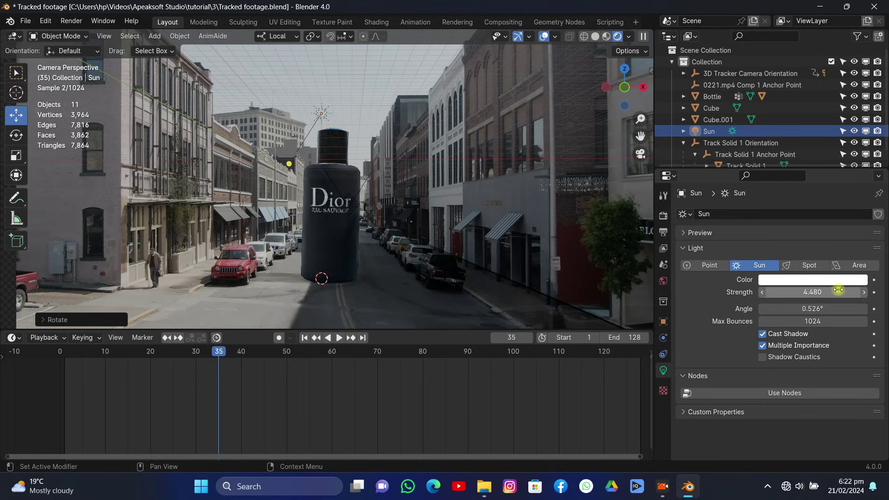
pyautogui.moveTo(777, 309)
pyautogui.mouseDown()
pyautogui.moveTo(847, 309)
pyautogui.moveTo(778, 308)
pyautogui.mouseUp()
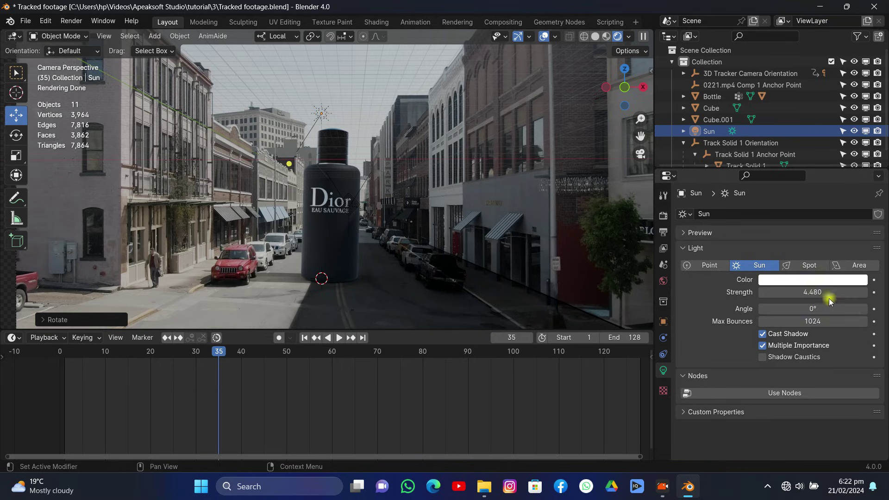
pyautogui.moveTo(814, 309); pyautogui.dragTo(817, 309)
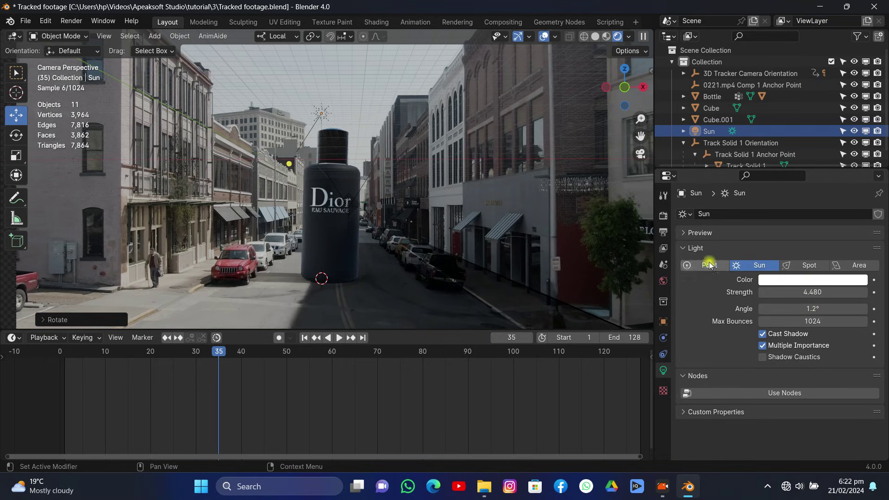
# Step: Extend the far end face of the right-hand building wall along its local Y axis, further down the street
pyautogui.click(490, 208)
pyautogui.press('Tab')
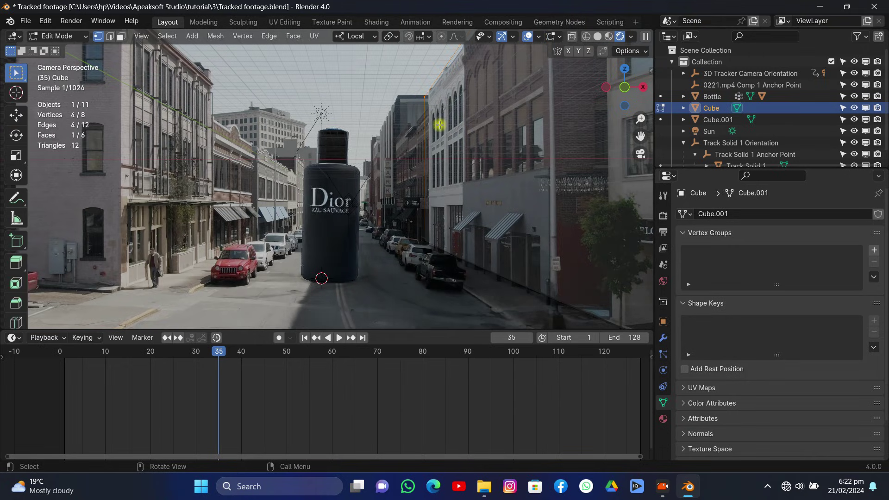
pyautogui.moveTo(406, 75); pyautogui.dragTo(480, 269)
pyautogui.click(572, 36)
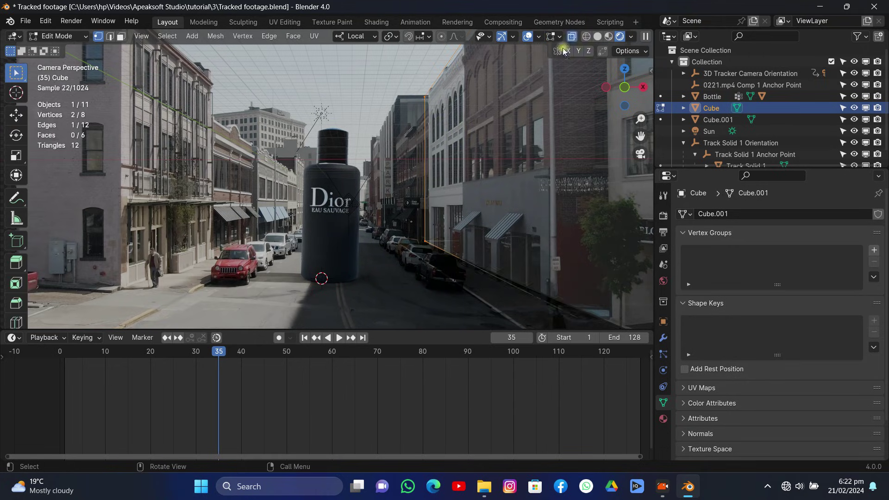
pyautogui.moveTo(414, 80); pyautogui.dragTo(487, 283)
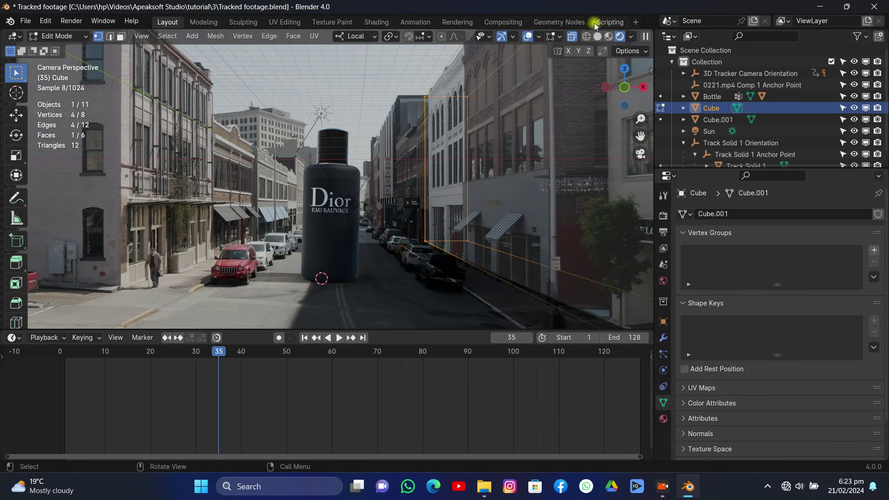
pyautogui.click(573, 38)
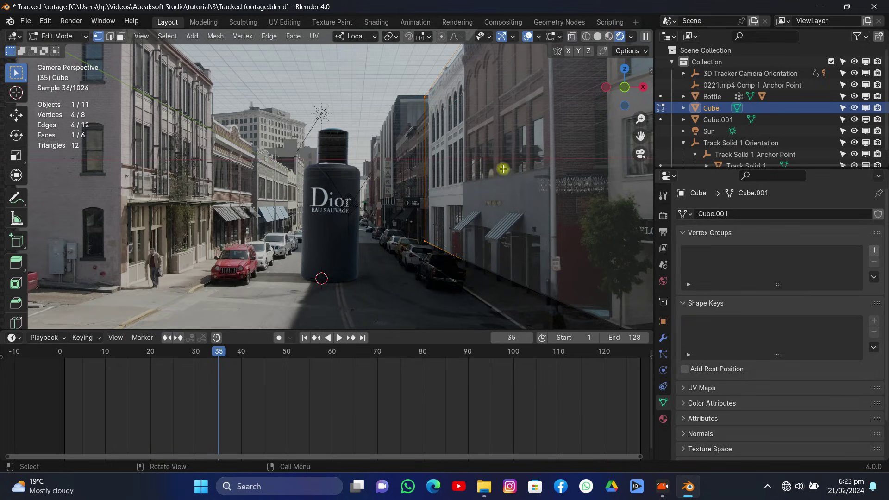
pyautogui.press('g')
pyautogui.press('y')
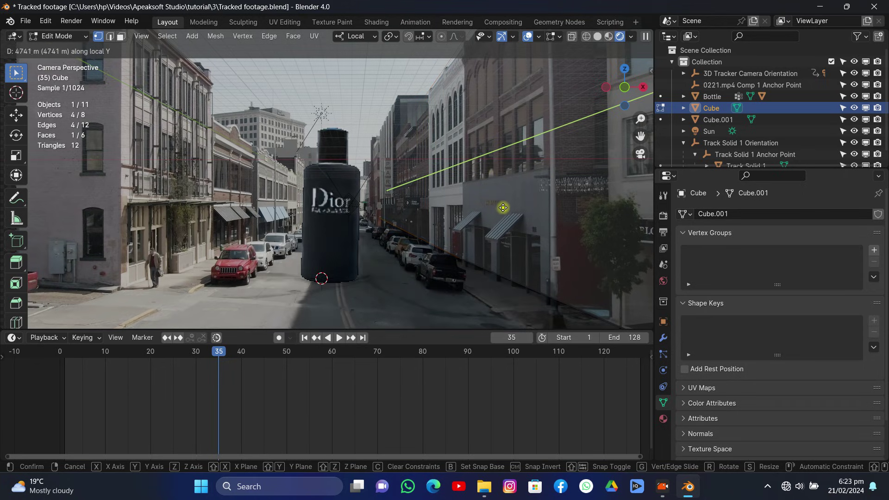
pyautogui.click(495, 185)
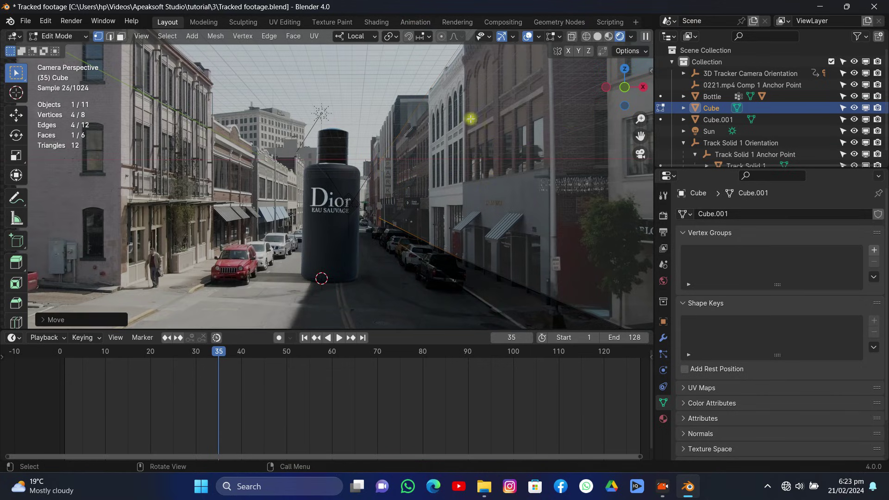
# Step: Switch the viewport to solid shading and set the 3D Tracker Camera's clip end to 100000 m
pyautogui.click(597, 36)
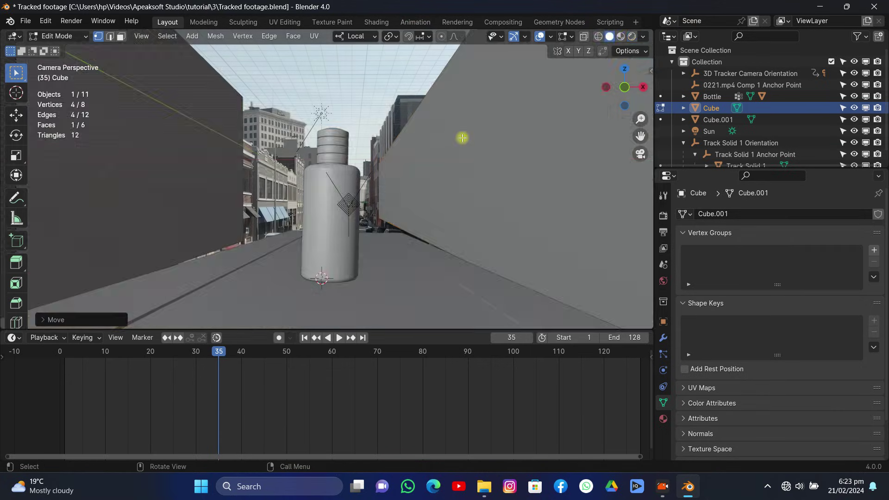
pyautogui.press('Tab')
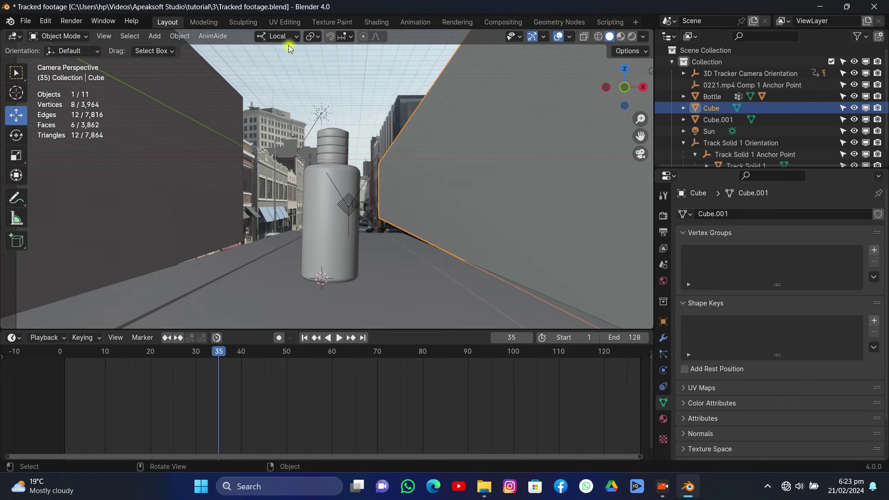
pyautogui.hotkey('alt', 'a')
pyautogui.press('Home')
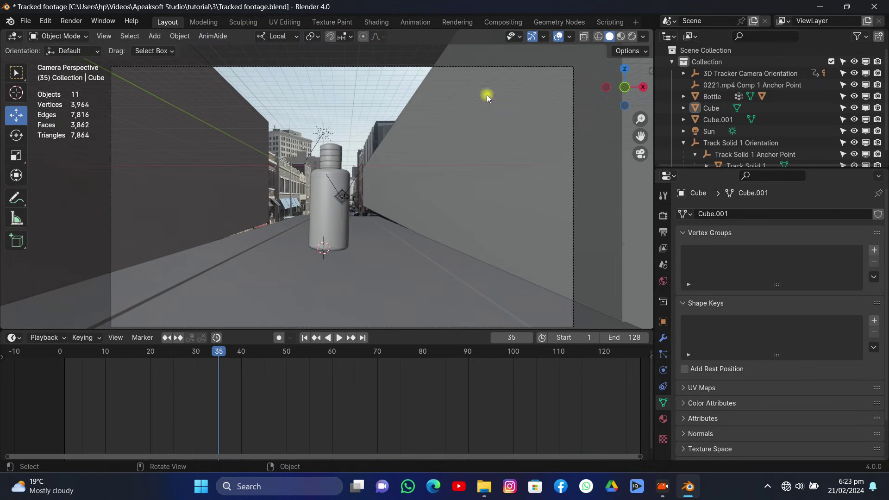
pyautogui.click(373, 69)
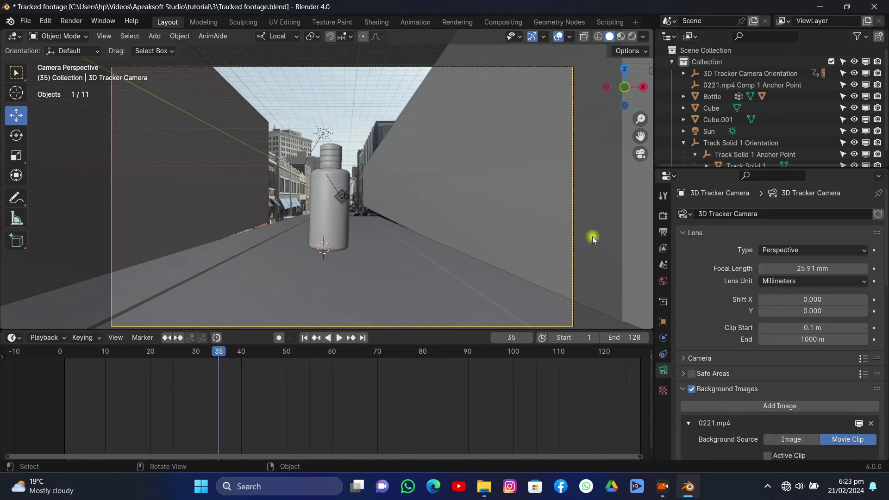
pyautogui.click(790, 337)
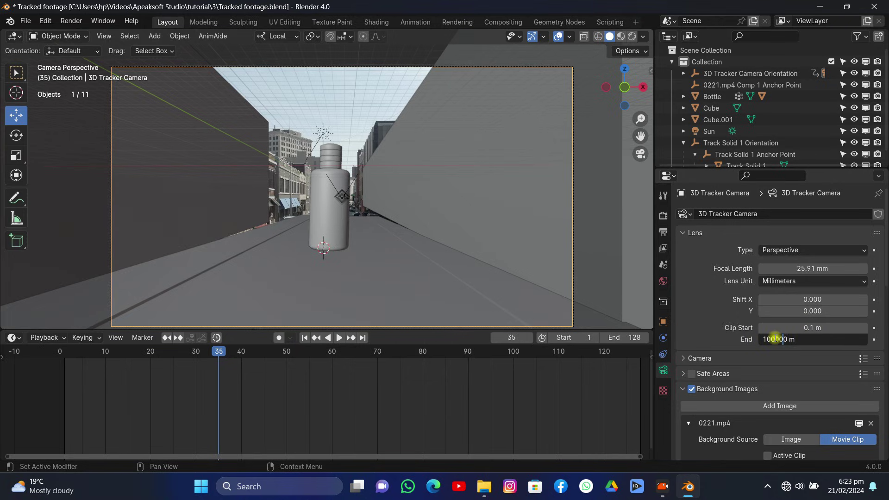
pyautogui.press('Return')
pyautogui.scroll(3, 492, 238)
pyautogui.click(467, 207)
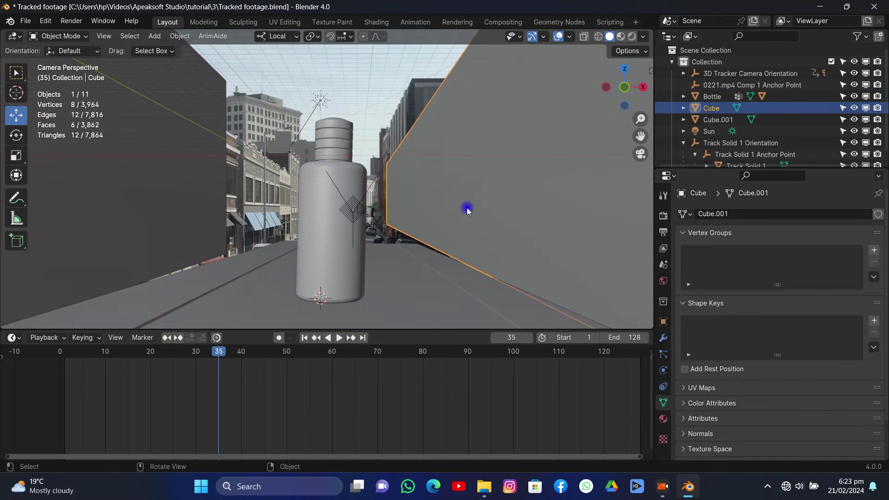
pyautogui.press('Tab')
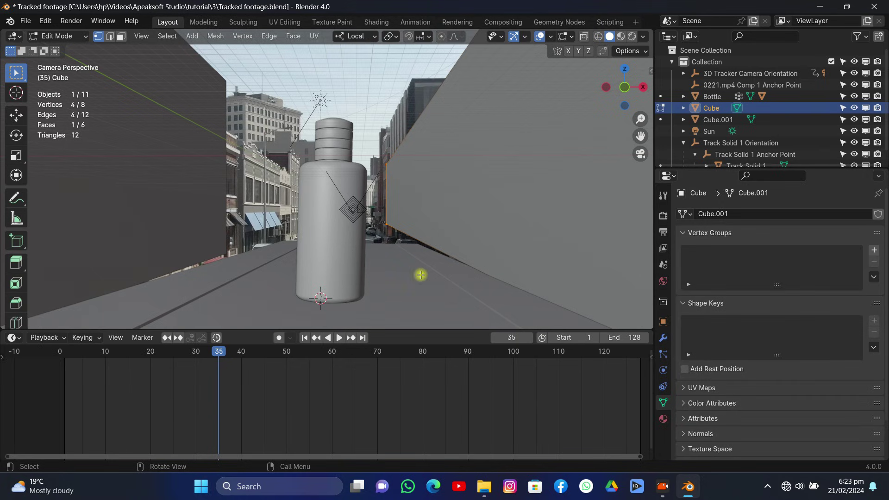
pyautogui.press('Tab')
# Step: Move the road plane along its local Z axis toward the far end of the street
pyautogui.click(419, 272)
pyautogui.scroll(-3, 429, 258)
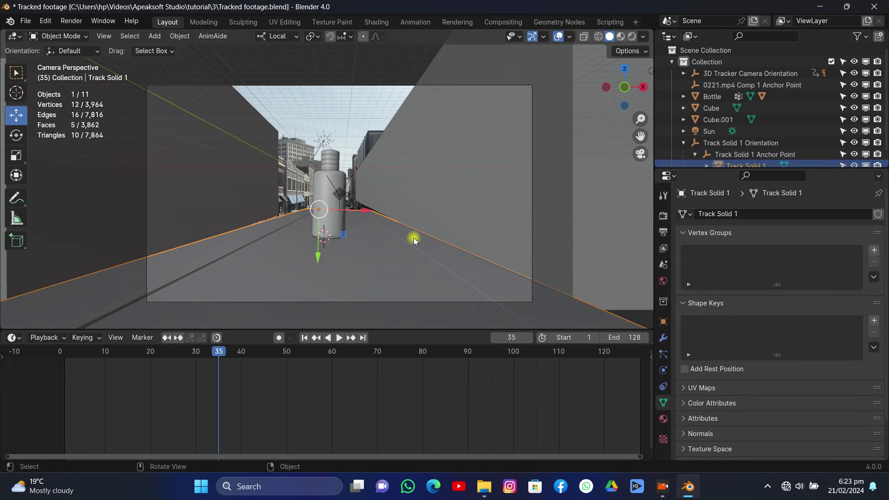
pyautogui.press('g')
pyautogui.press('z')
pyautogui.press('z')
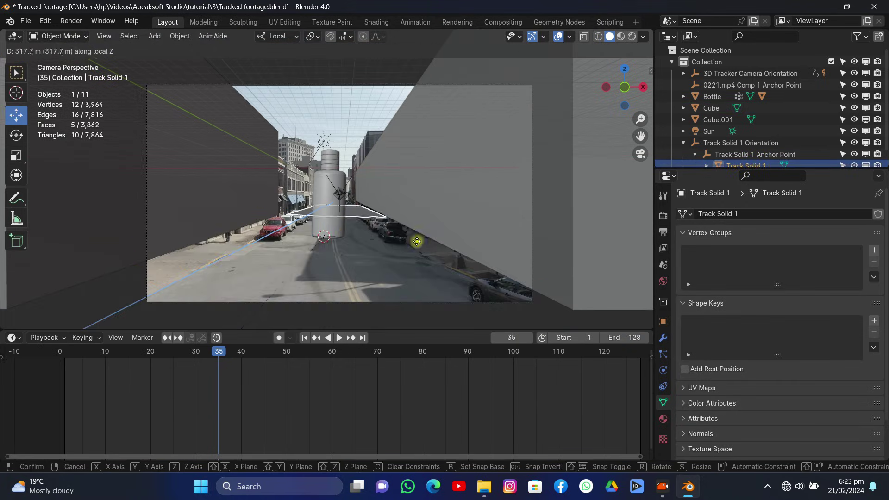
pyautogui.click(417, 243)
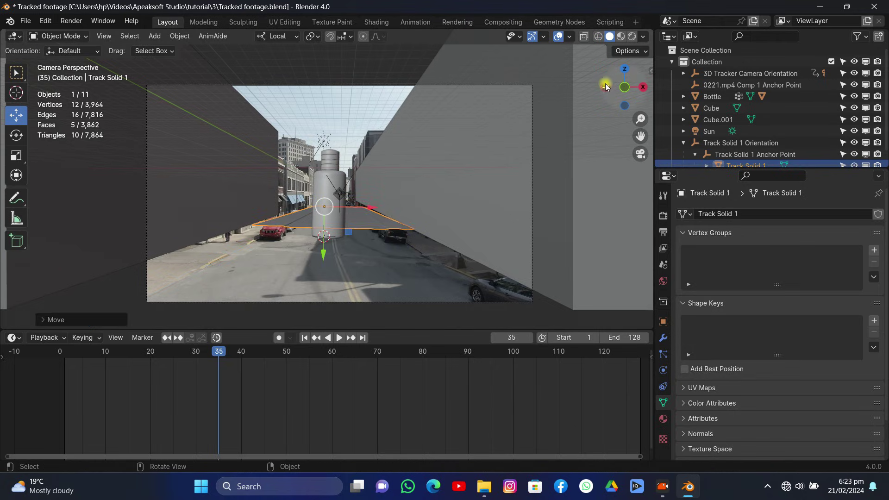
# Step: Leave the camera view to see the road and walls from outside, and set the viewport's clip end to 100000 m
pyautogui.moveTo(605, 84); pyautogui.dragTo(504, 155)
pyautogui.scroll(-5, 504, 155)
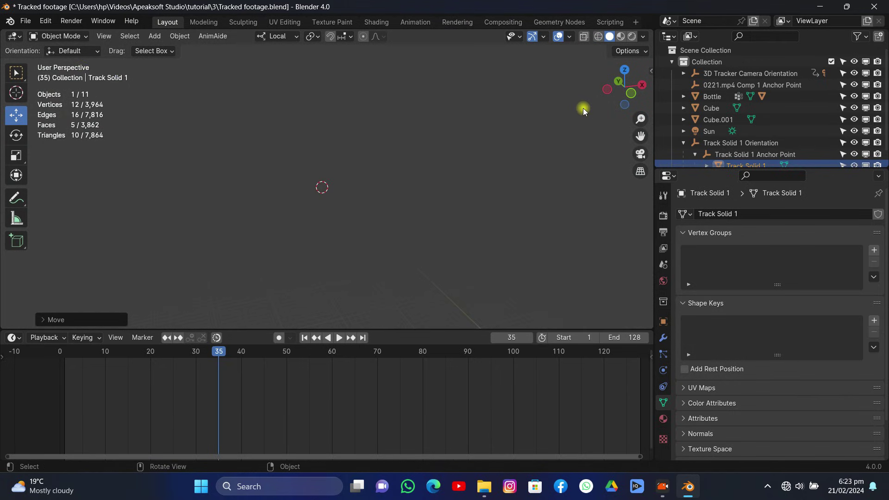
pyautogui.scroll(5, 582, 108)
pyautogui.moveTo(623, 88); pyautogui.dragTo(602, 93)
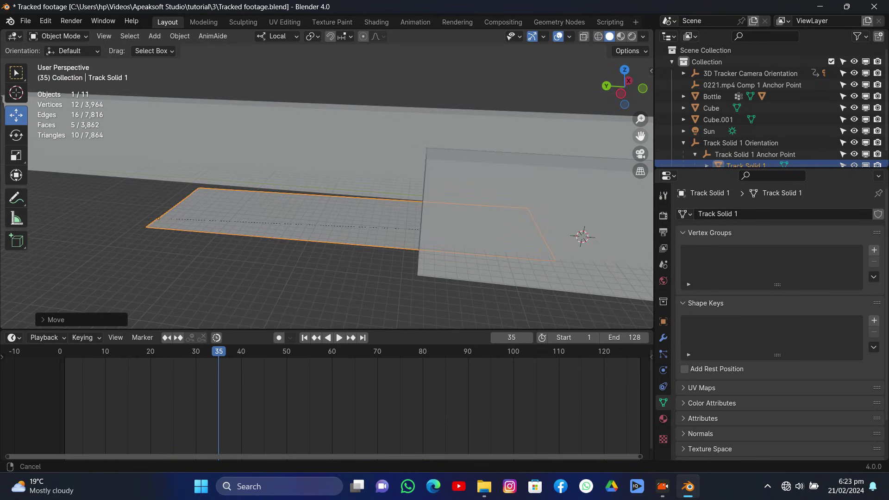
pyautogui.keyDown('shift'); pyautogui.moveTo(592, 173); pyautogui.dragTo(490, 174, button='middle'); pyautogui.keyUp('shift')
pyautogui.press('n')
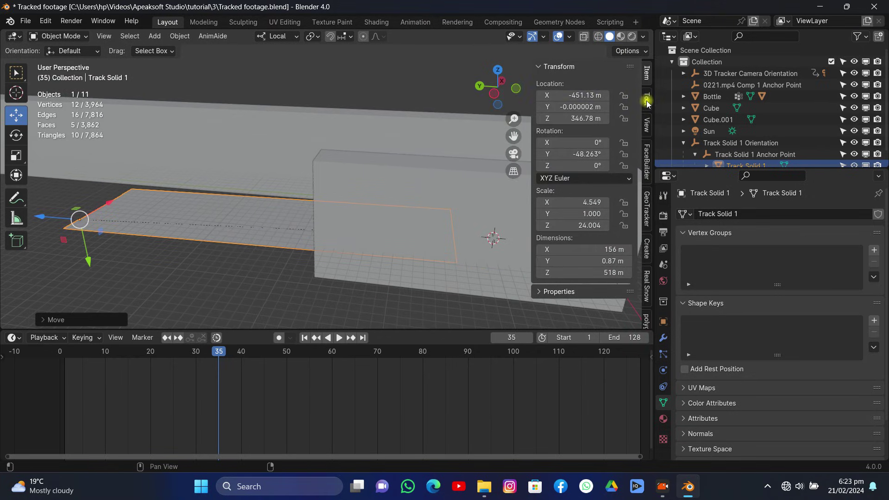
pyautogui.click(647, 123)
pyautogui.click(589, 107)
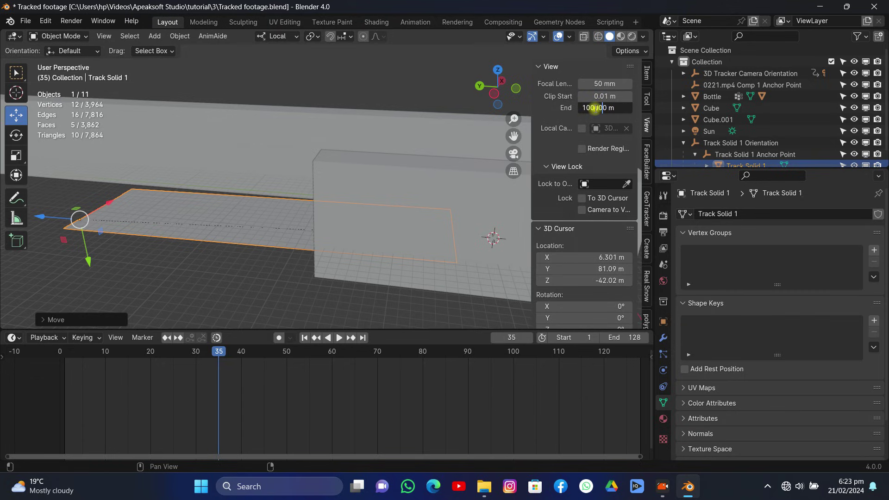
pyautogui.press('Return')
pyautogui.press('n')
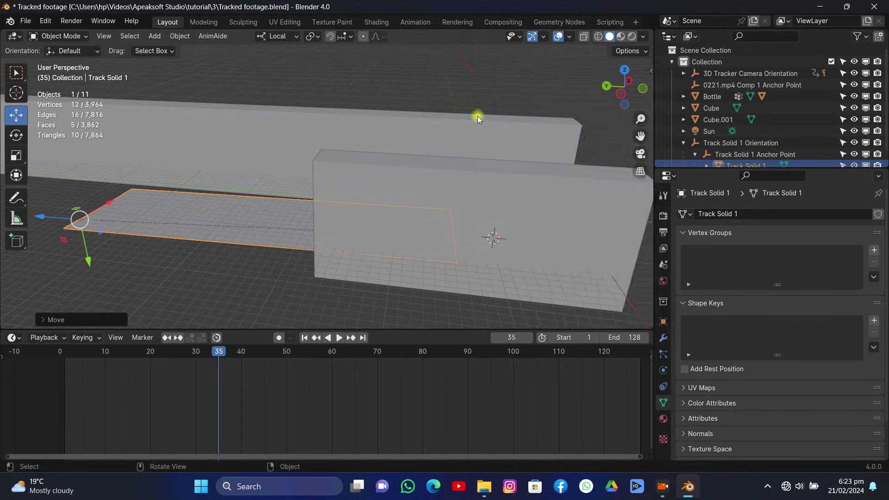
# Step: Slide the road plane further along its local Z axis, beyond the shorter wall and away from the bottle
pyautogui.moveTo(625, 88); pyautogui.dragTo(579, 100)
pyautogui.moveTo(444, 209); pyautogui.dragTo(456, 204, button='middle')
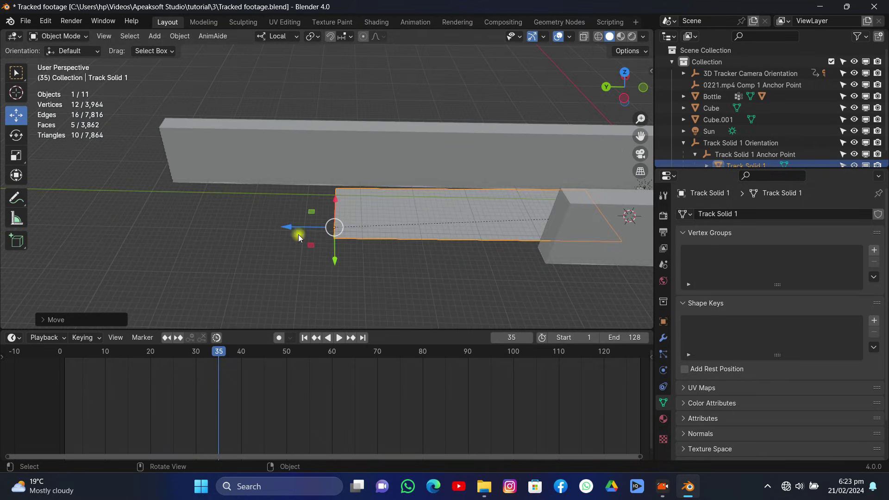
pyautogui.moveTo(298, 234); pyautogui.dragTo(111, 205)
# Step: Scale the road plane up along its local Z axis until it runs the walls' length and reaches past the bottle
pyautogui.press('s')
pyautogui.press('x')
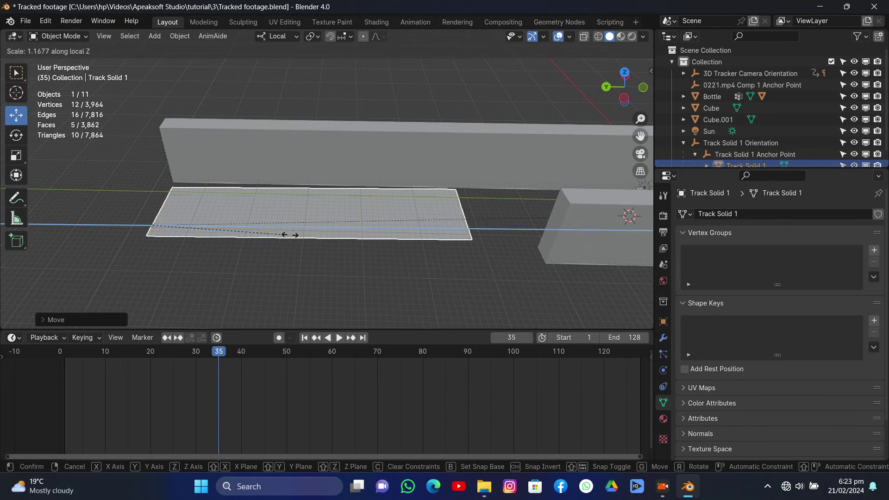
pyautogui.click(349, 246)
pyautogui.moveTo(623, 91); pyautogui.dragTo(604, 111)
pyautogui.press('s')
pyautogui.press('x')
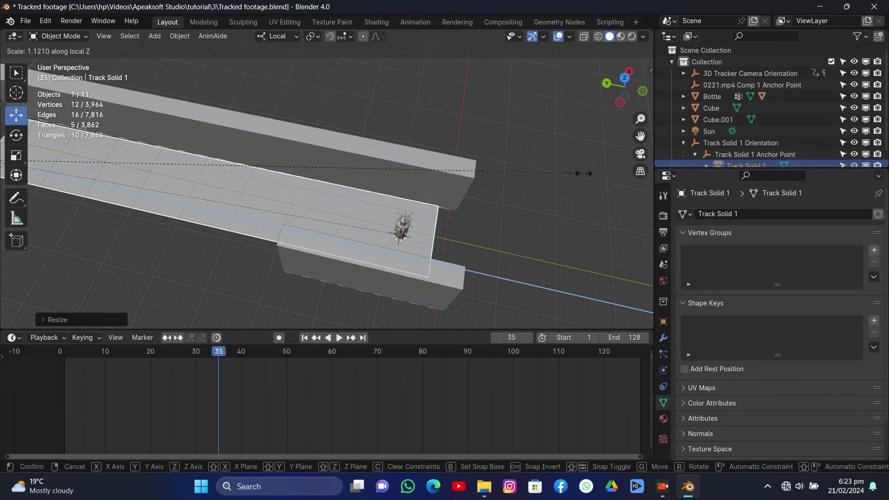
pyautogui.click(604, 202)
# Step: Delete the shorter wall and duplicate the long wall along its local X axis to the opposite side of the road
pyautogui.click(434, 268)
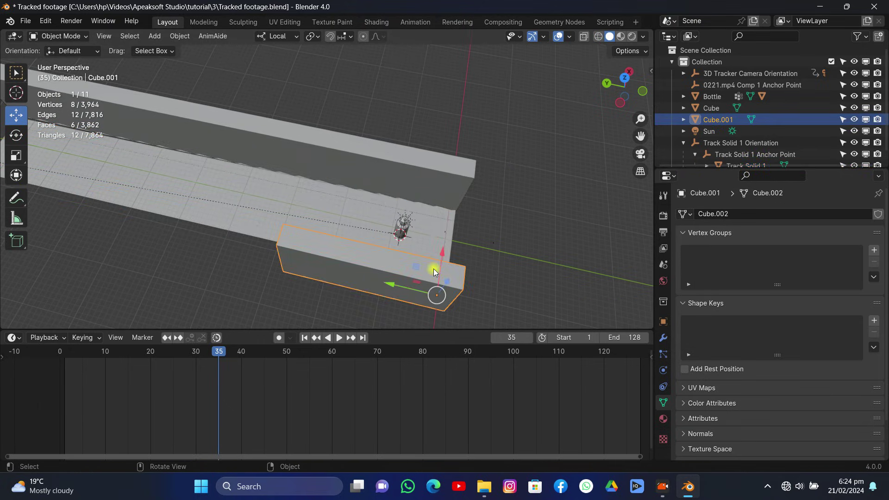
pyautogui.press('Delete')
pyautogui.click(432, 166)
pyautogui.moveTo(618, 90); pyautogui.dragTo(496, 151)
pyautogui.hotkey('shift', 'd')
pyautogui.press('x')
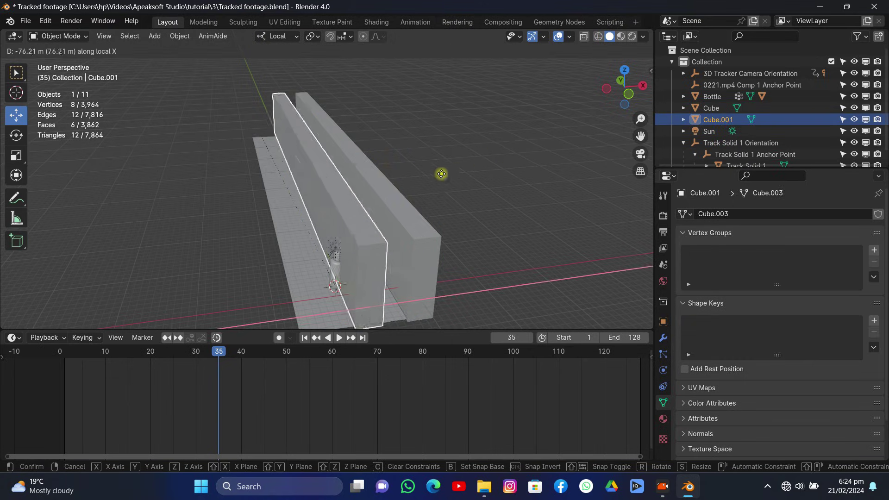
pyautogui.click(370, 214)
# Step: Fine-tune the duplicated wall's position at the road's edge and return to the camera view
pyautogui.moveTo(625, 91); pyautogui.dragTo(623, 92)
pyautogui.scroll(5, 404, 179)
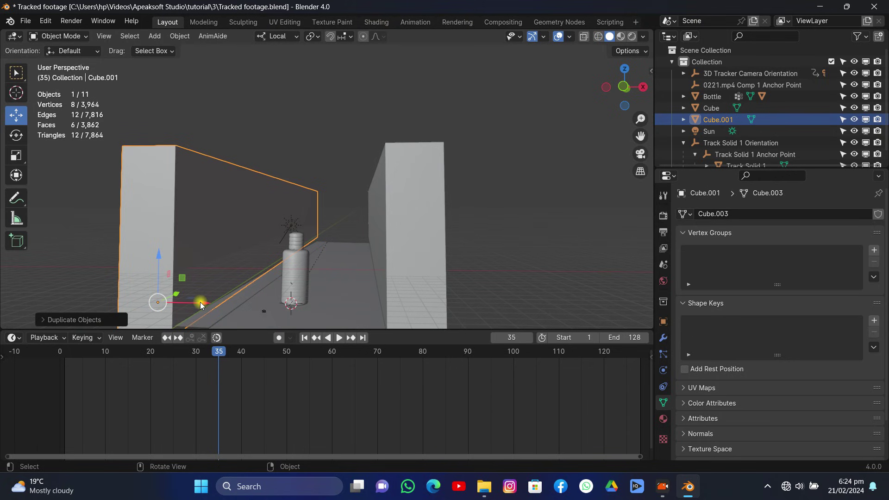
pyautogui.moveTo(200, 302); pyautogui.dragTo(204, 303)
pyautogui.moveTo(174, 277); pyautogui.dragTo(159, 258)
pyautogui.click(642, 157)
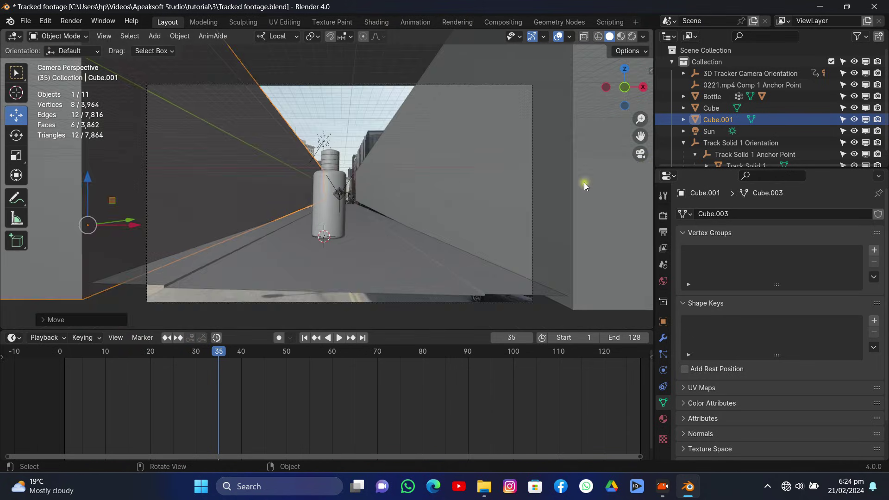
# Step: Scale the road plane by about 1.04 along its local Z axis so it extends past the bottom of the camera frame
pyautogui.click(373, 251)
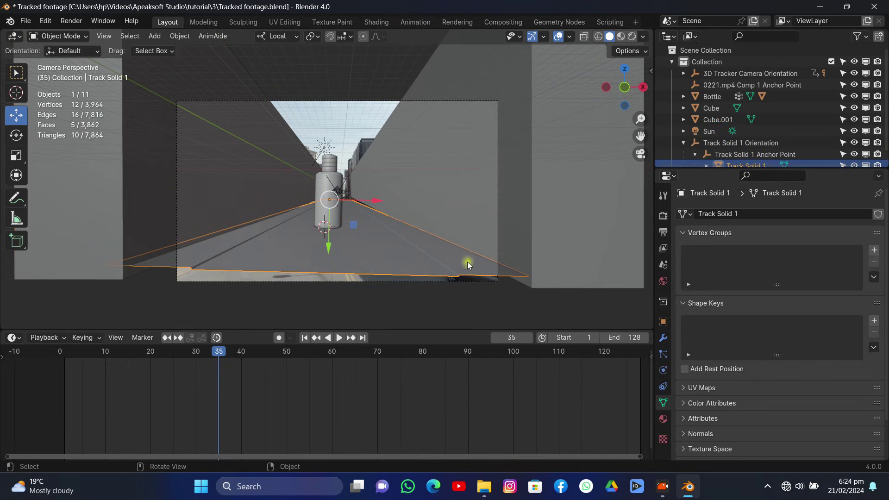
pyautogui.press('s')
pyautogui.press('z')
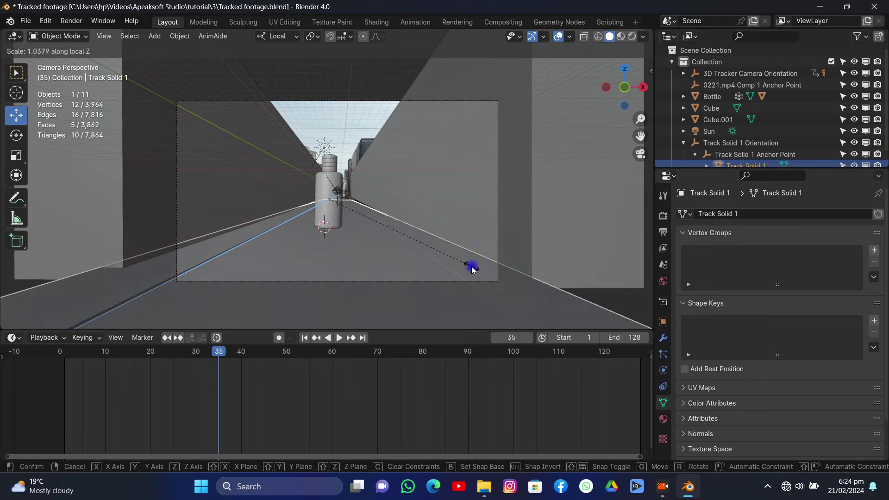
pyautogui.click(473, 266)
# Step: Return to frame 1 with rendered viewport shading and save the file
pyautogui.click(305, 338)
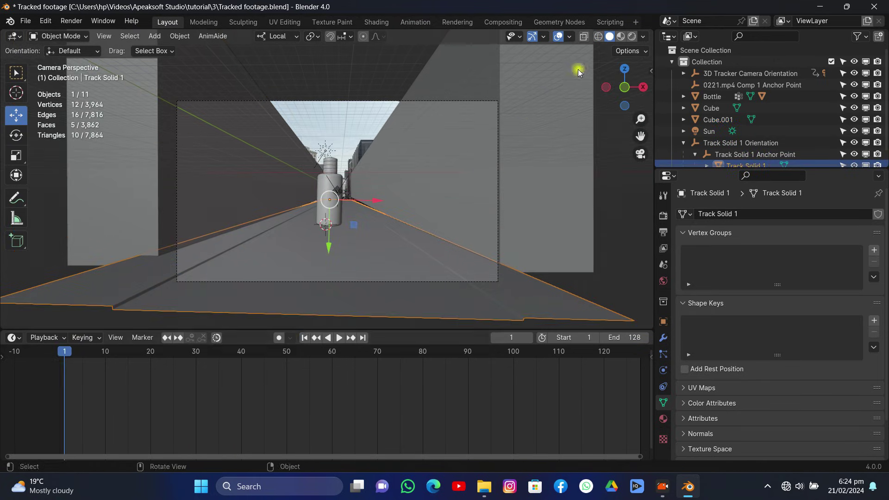
pyautogui.click(633, 36)
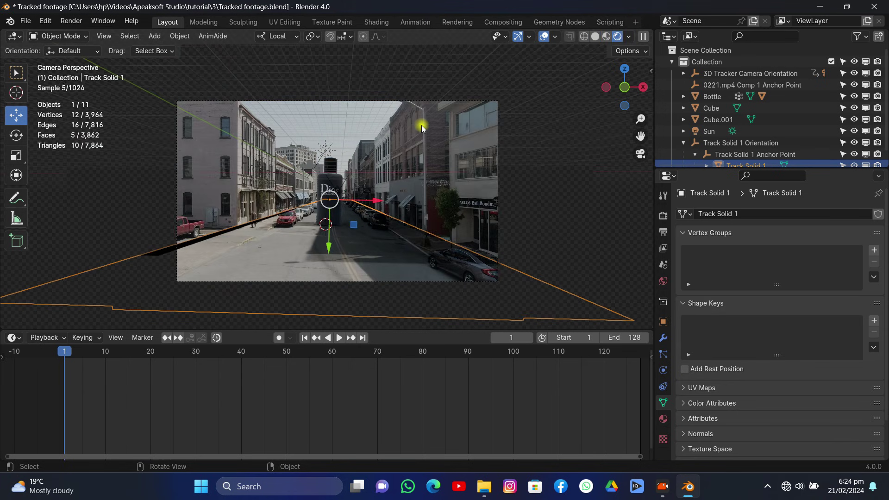
pyautogui.hotkey('ctrl', 's')
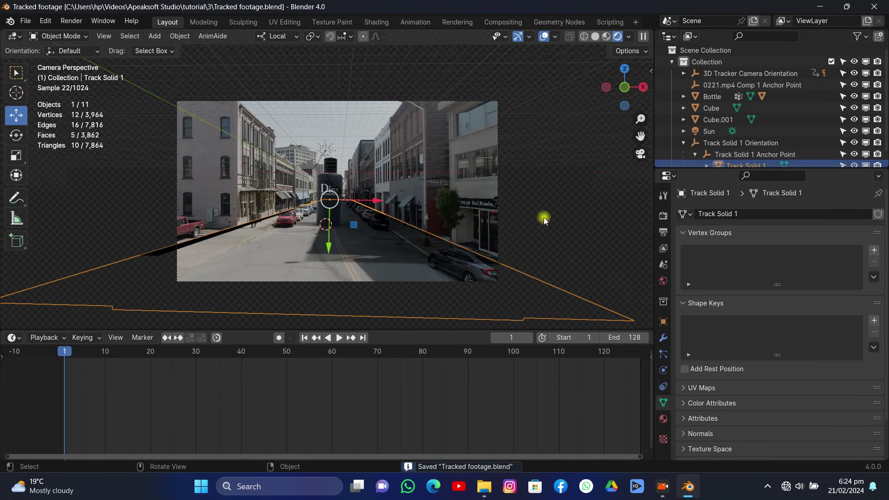
# Step: In Edit Mode, move the near end face of the right-hand wall along local Y toward and past the camera
pyautogui.scroll(3, 544, 217)
pyautogui.click(522, 165)
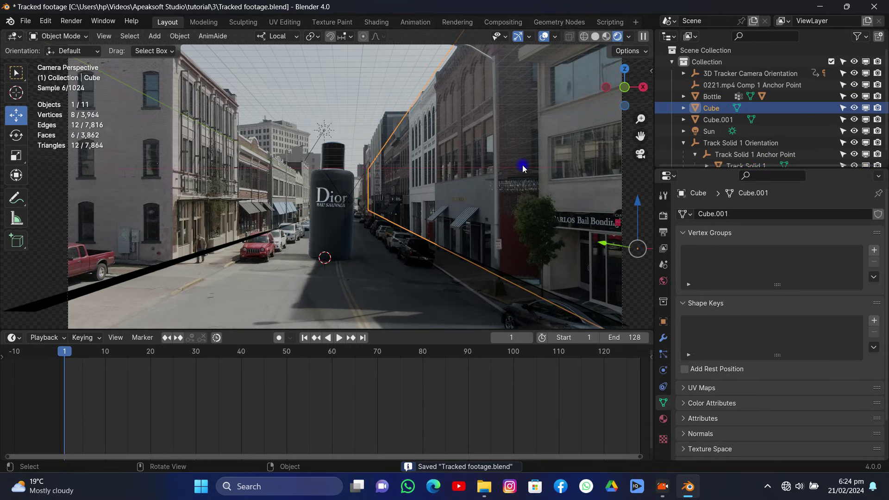
pyautogui.scroll(-5, 522, 165)
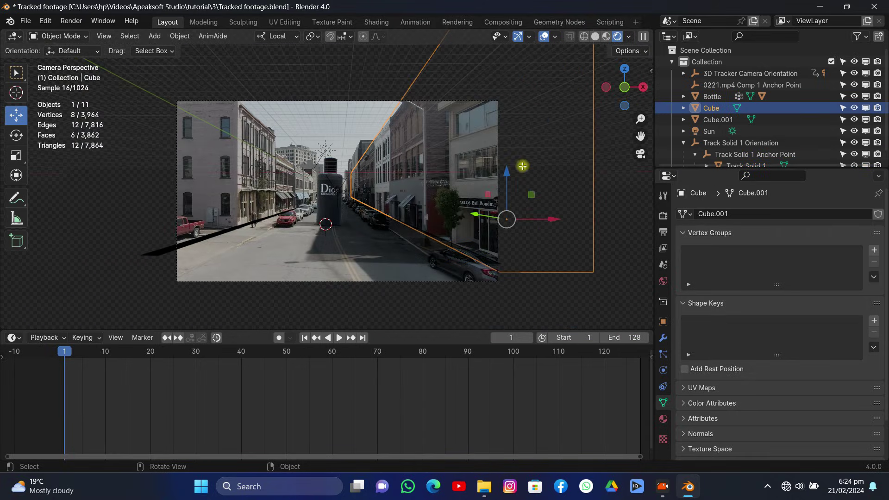
pyautogui.press('Tab')
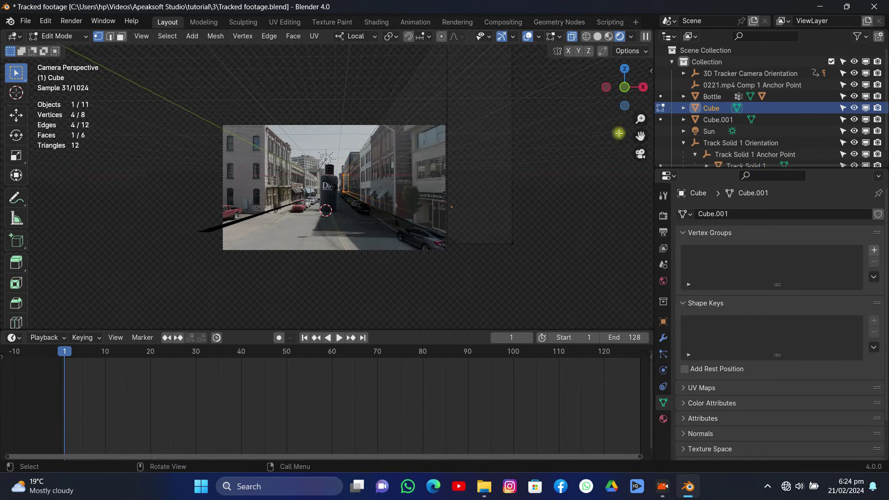
pyautogui.moveTo(641, 136); pyautogui.dragTo(637, 181)
pyautogui.moveTo(569, 75); pyautogui.dragTo(440, 277)
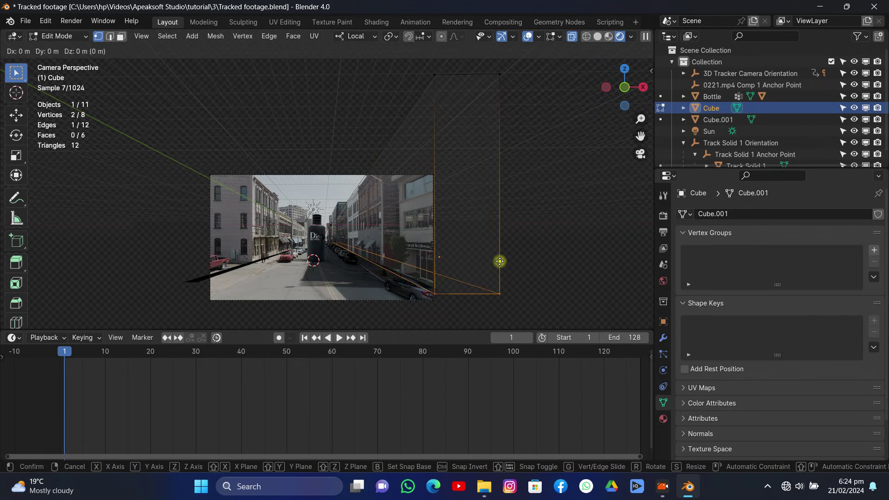
pyautogui.keyDown('shift'); pyautogui.click(499, 74); pyautogui.keyUp('shift')
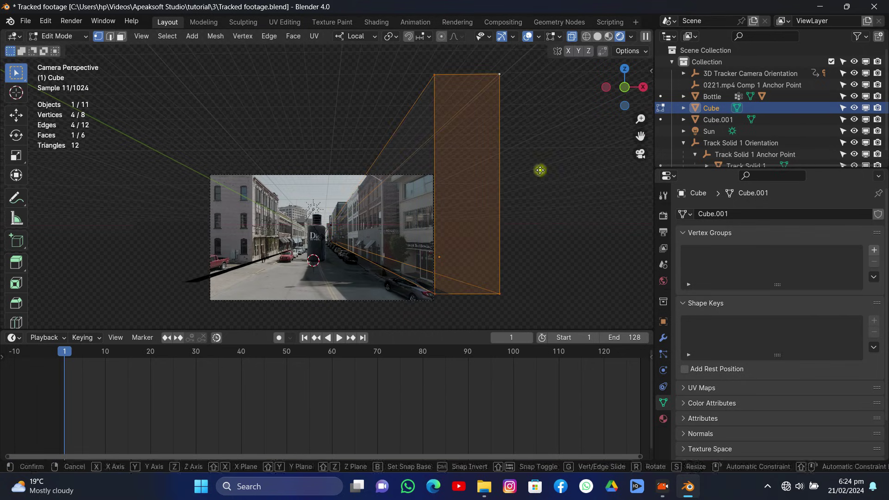
pyautogui.press('g')
pyautogui.press('y')
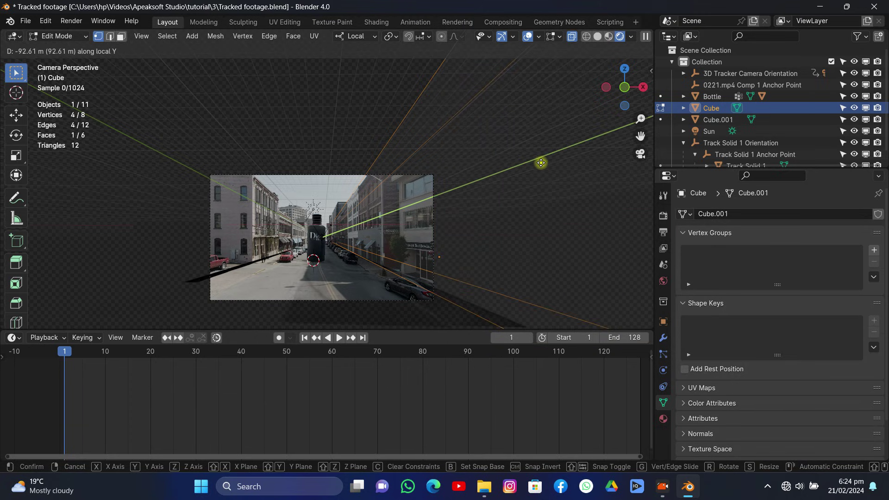
pyautogui.click(414, 183)
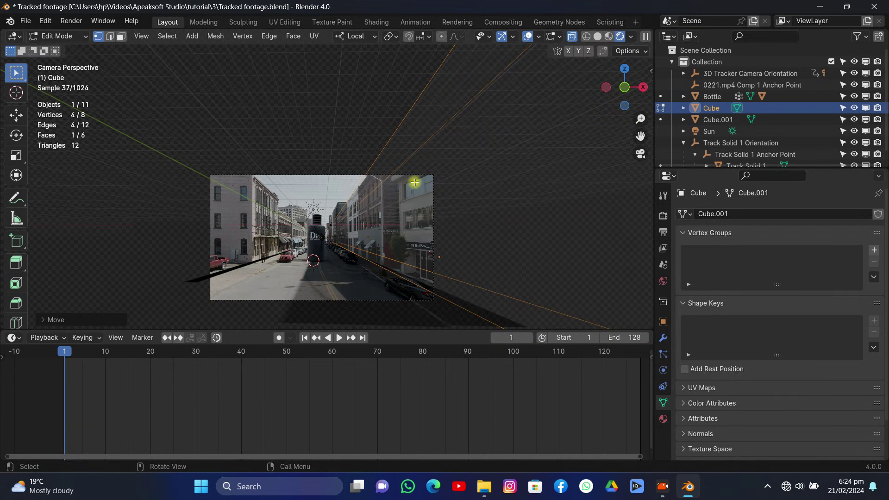
pyautogui.press('Tab')
pyautogui.scroll(4, 414, 182)
pyautogui.moveTo(641, 136); pyautogui.dragTo(617, 100)
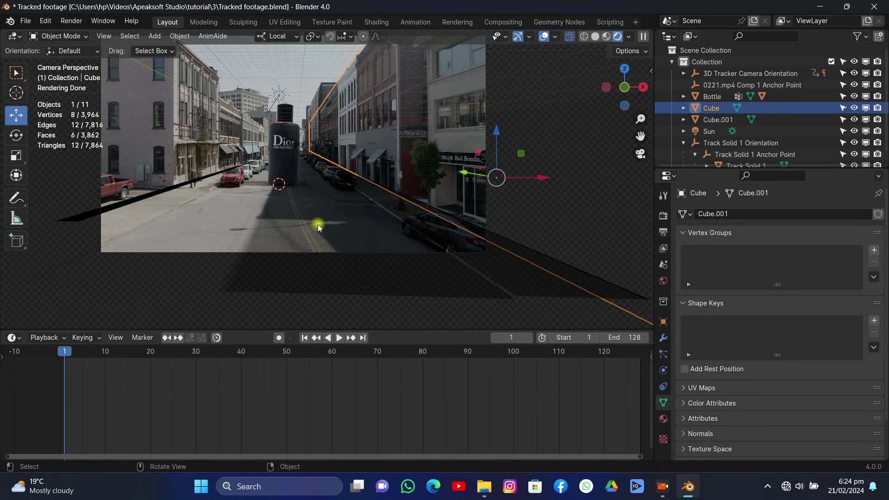
# Step: Move the right-hand wall's near end face back about 81.9 m along local Y
pyautogui.press('Tab')
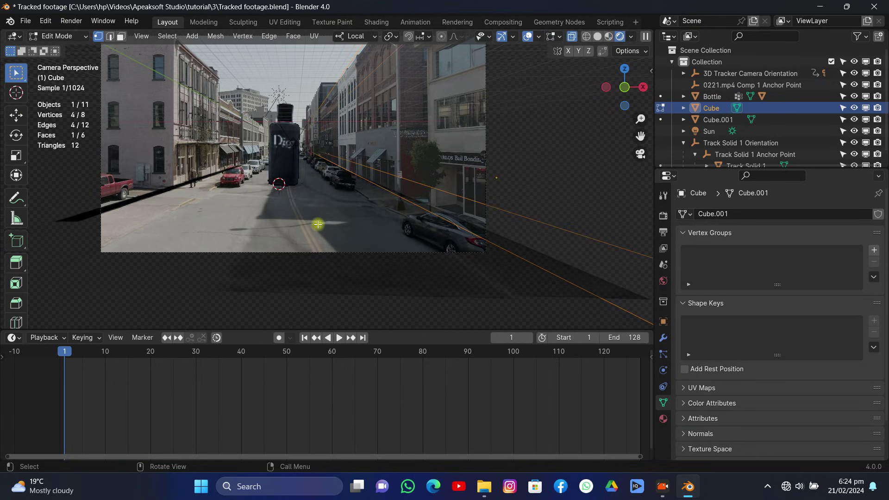
pyautogui.press('g')
pyautogui.press('y')
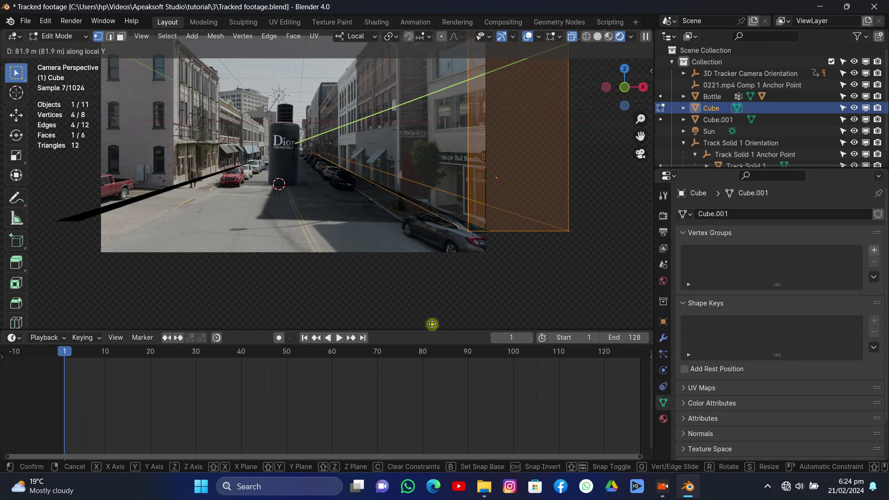
pyautogui.click(432, 325)
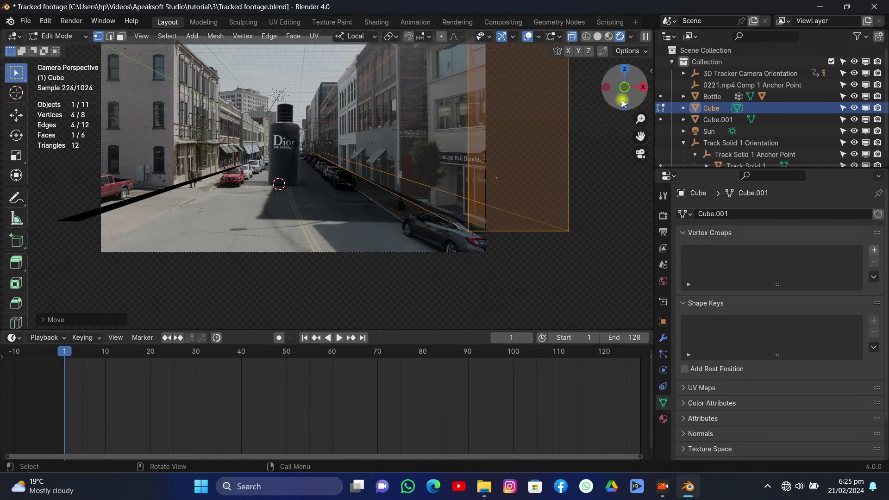
# Step: Add a horizontal loop cut around the right-hand wall, about halfway up its height
pyautogui.moveTo(617, 95); pyautogui.dragTo(596, 153)
pyautogui.scroll(-5, 506, 162)
pyautogui.hotkey('ctrl', 'r')
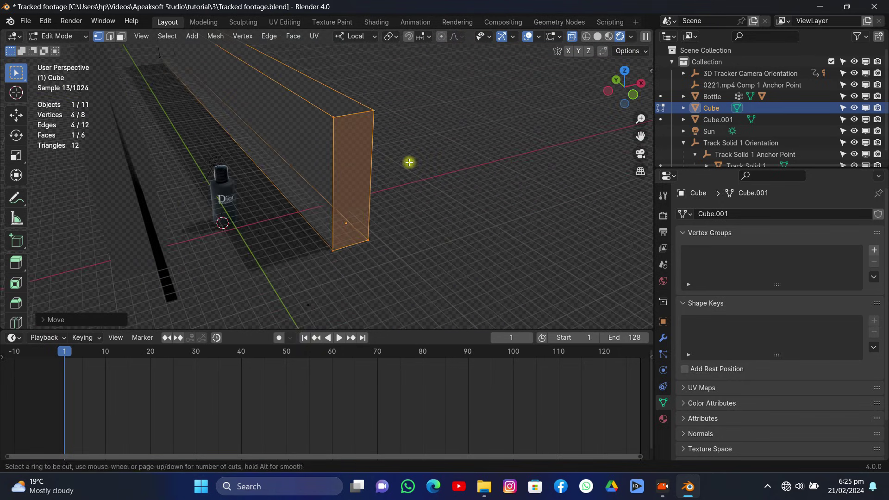
pyautogui.click(380, 165)
pyautogui.click(229, 64)
# Step: Extrude the lower half of the wall's near end face about 8.6 m toward the camera, and extrude it a second time further out
pyautogui.press('3')
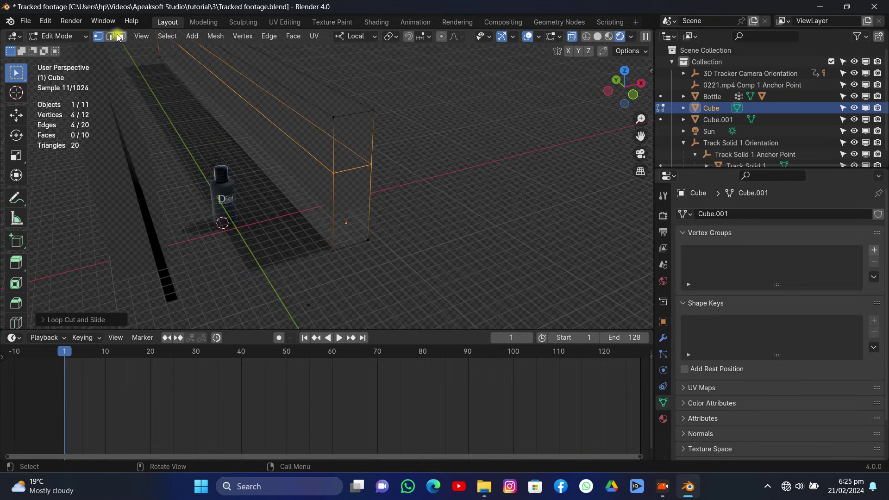
pyautogui.click(351, 210)
pyautogui.click(640, 154)
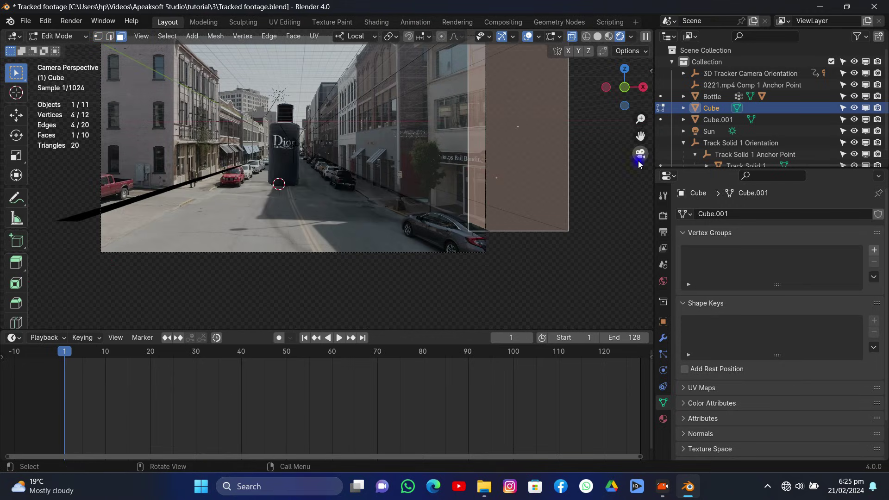
pyautogui.press('e')
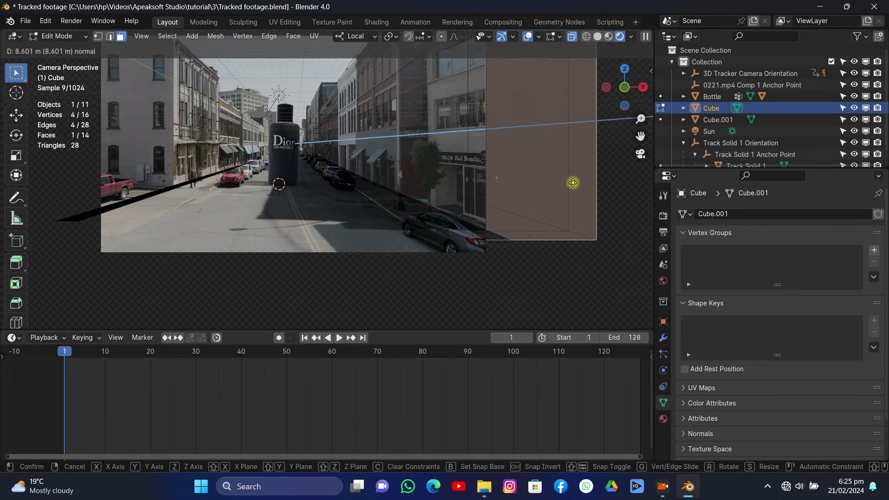
pyautogui.click(573, 183)
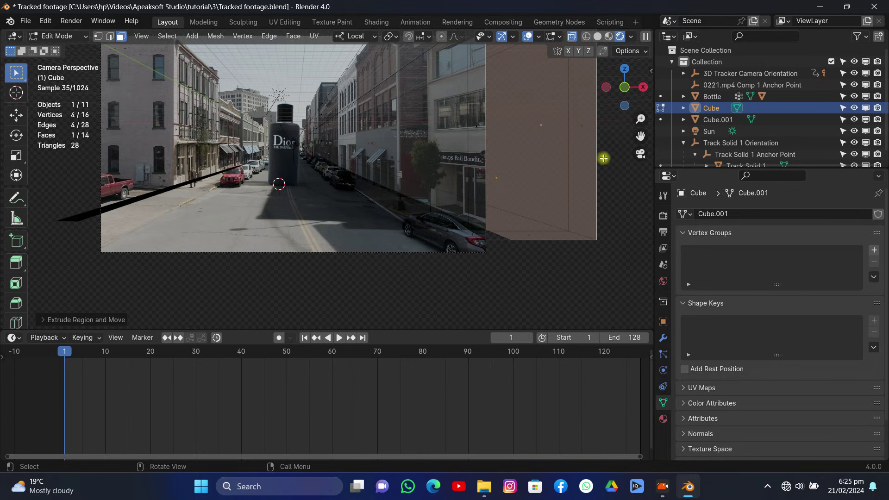
pyautogui.press('e')
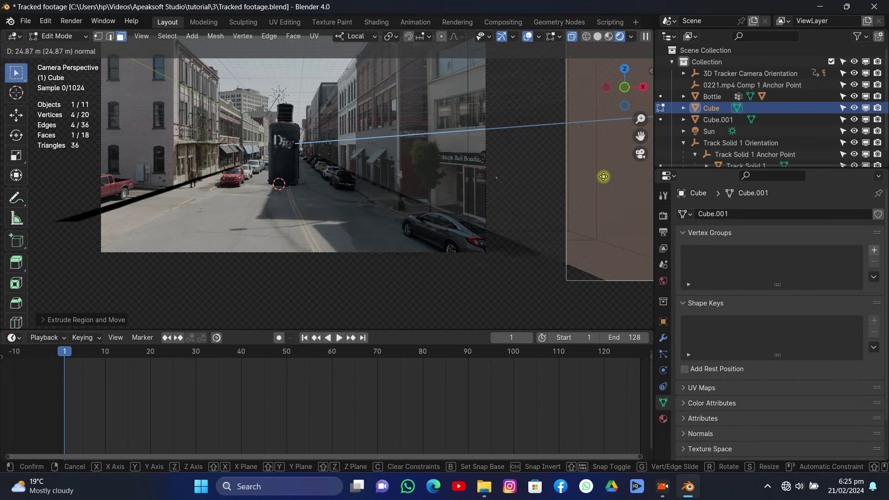
pyautogui.rightClick(602, 177)
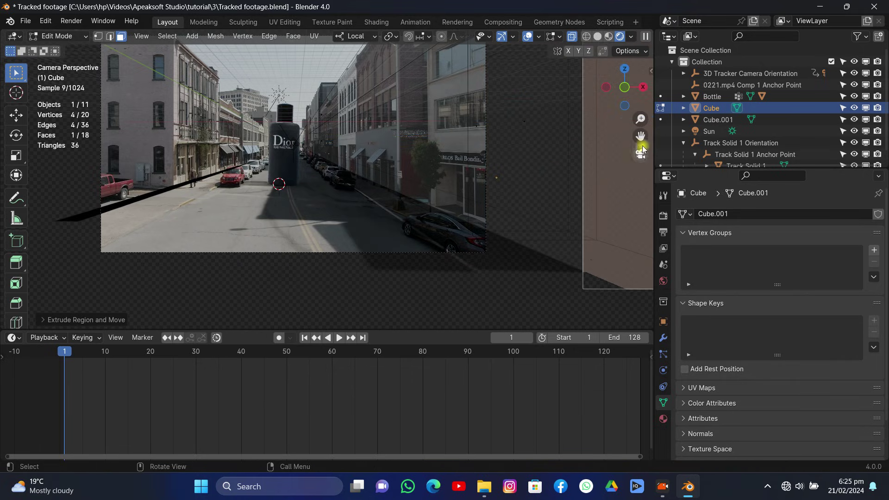
# Step: Select the top face of the wall's outermost extruded section and raise it about 19.5 m along local Z, judging shadows in rendered shading
pyautogui.moveTo(642, 148); pyautogui.dragTo(538, 132, button='middle')
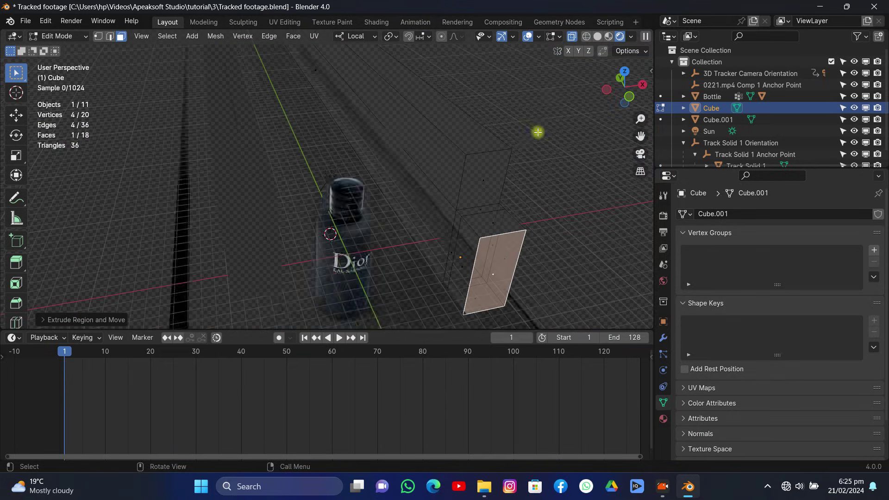
pyautogui.press('z')
pyautogui.click(493, 220)
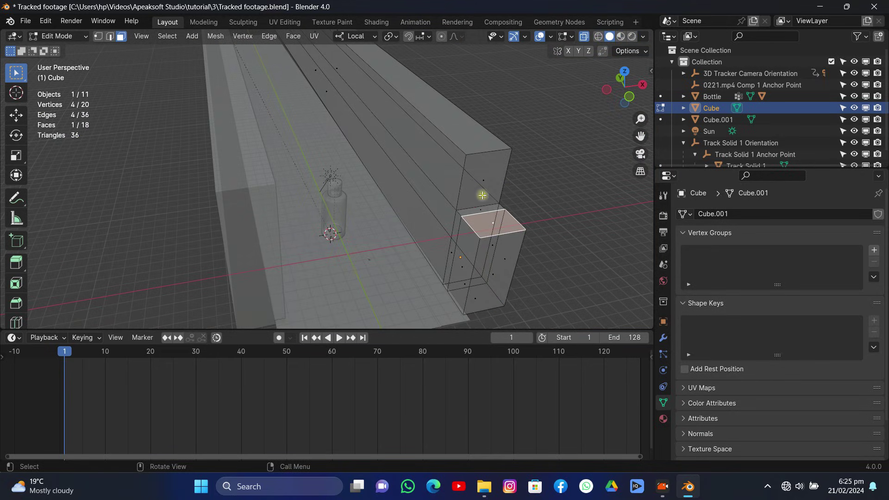
pyautogui.click(641, 156)
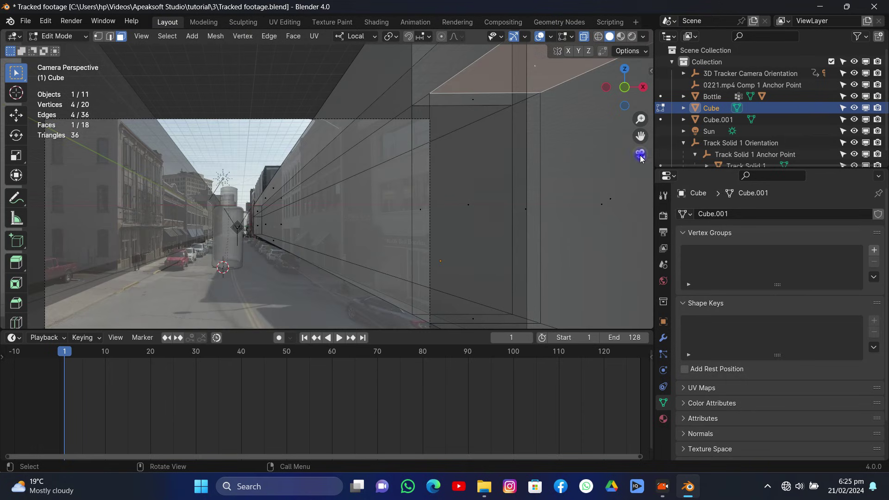
pyautogui.click(634, 37)
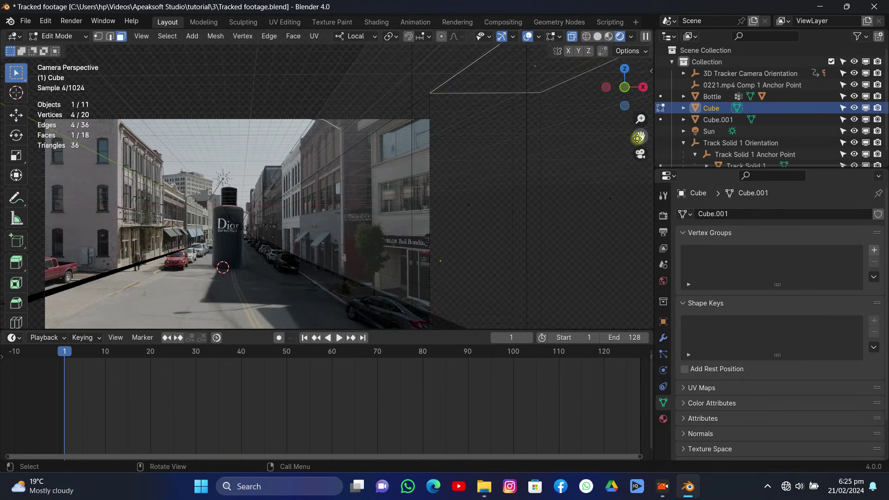
pyautogui.moveTo(641, 136); pyautogui.dragTo(678, 62)
pyautogui.press('g')
pyautogui.press('z')
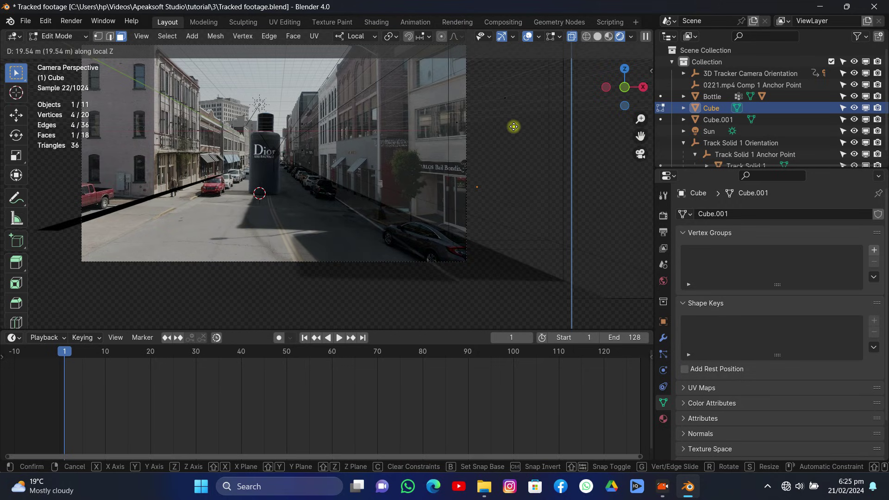
pyautogui.click(514, 126)
# Step: Rotate the right-hand wall's outermost top face slightly about local X, and lower it about 5.6 m along local Z
pyautogui.press('r')
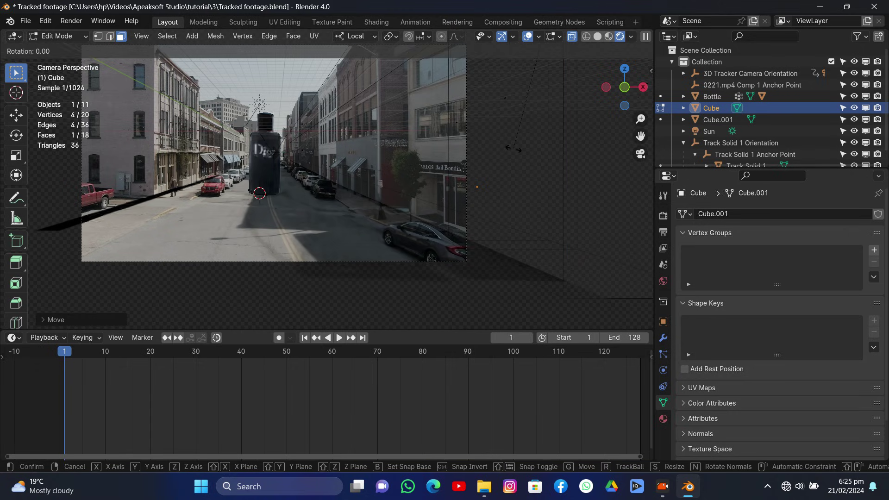
pyautogui.press('x')
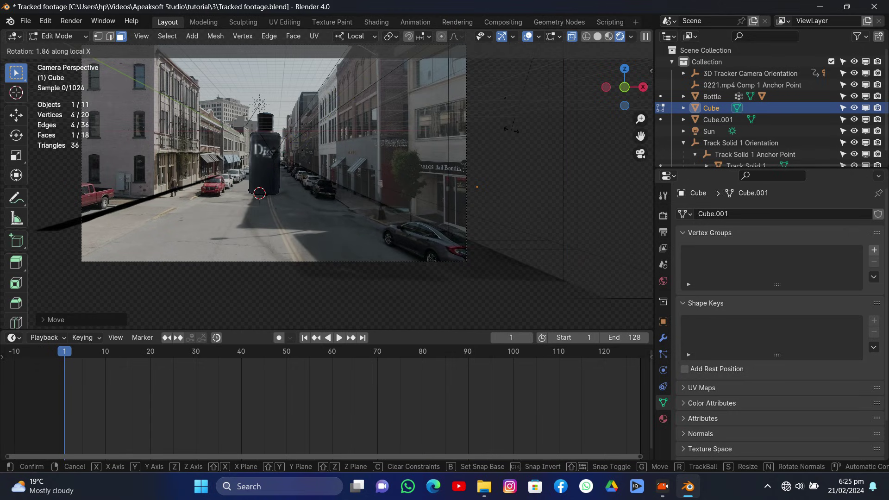
pyautogui.click(486, 78)
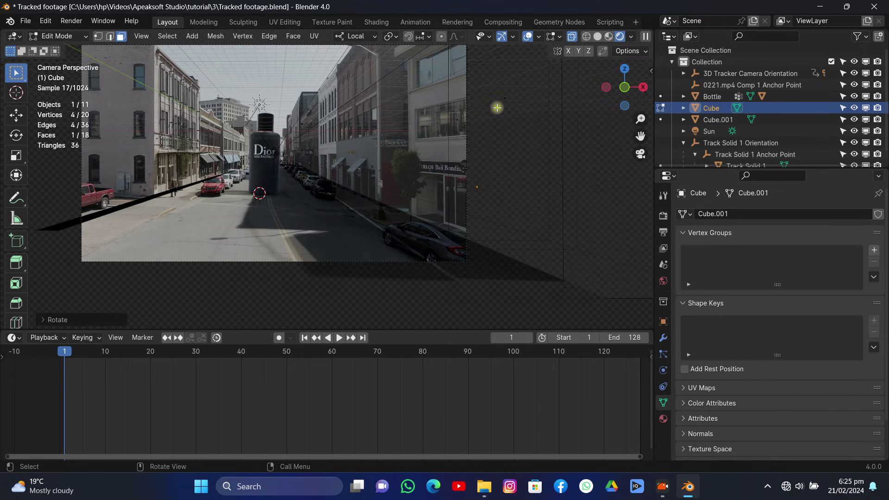
pyautogui.press('g')
pyautogui.press('z')
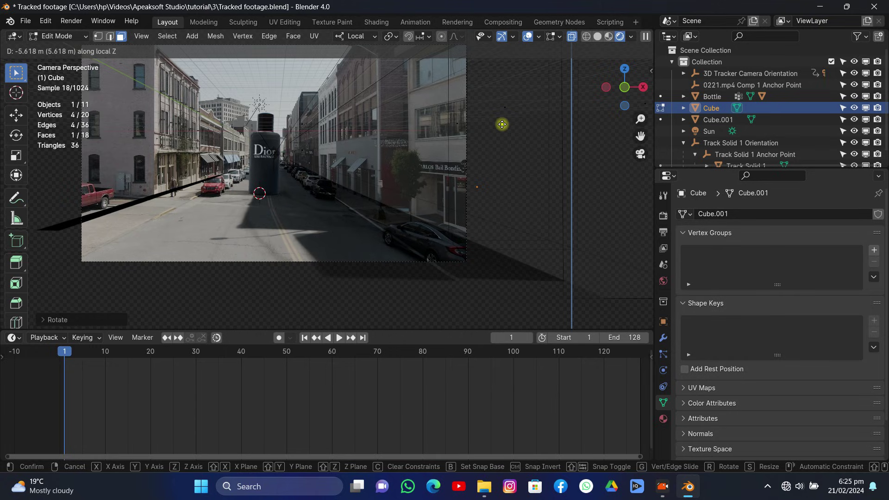
pyautogui.click(502, 124)
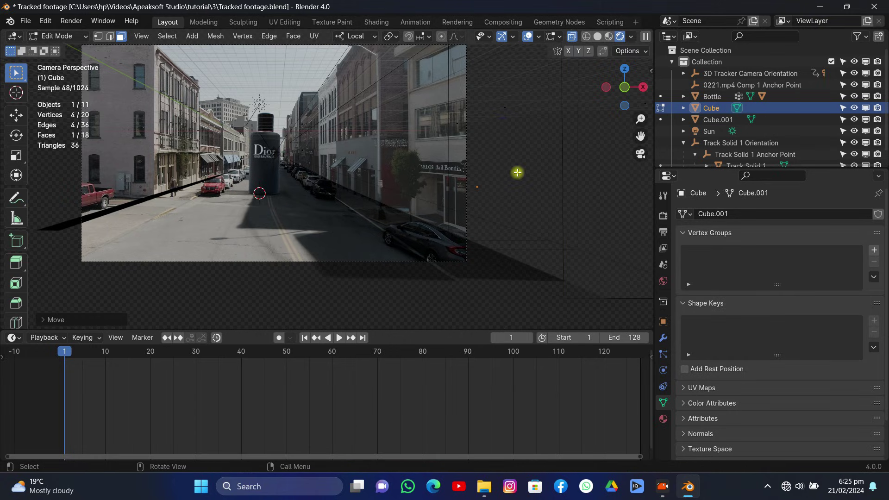
# Step: Move the selected wall face about 7.6 m along local Y, return to Object Mode and save the file
pyautogui.press('g')
pyautogui.press('y')
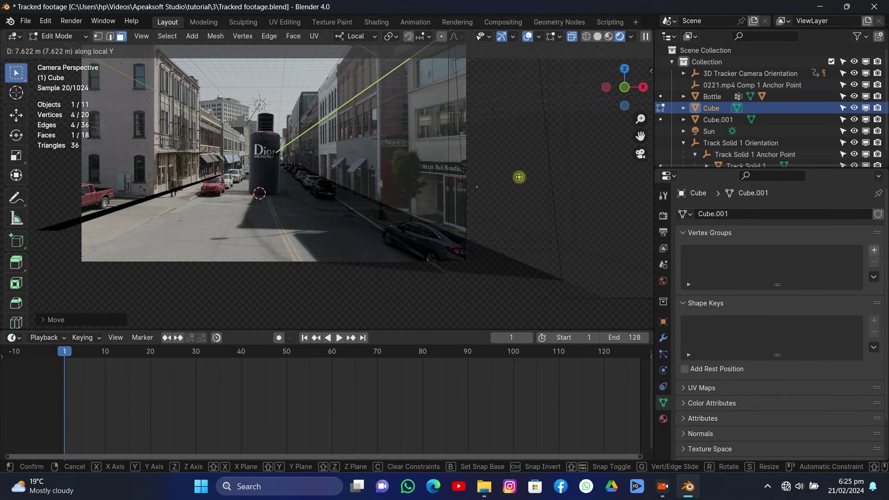
pyautogui.click(520, 177)
pyautogui.press('Tab')
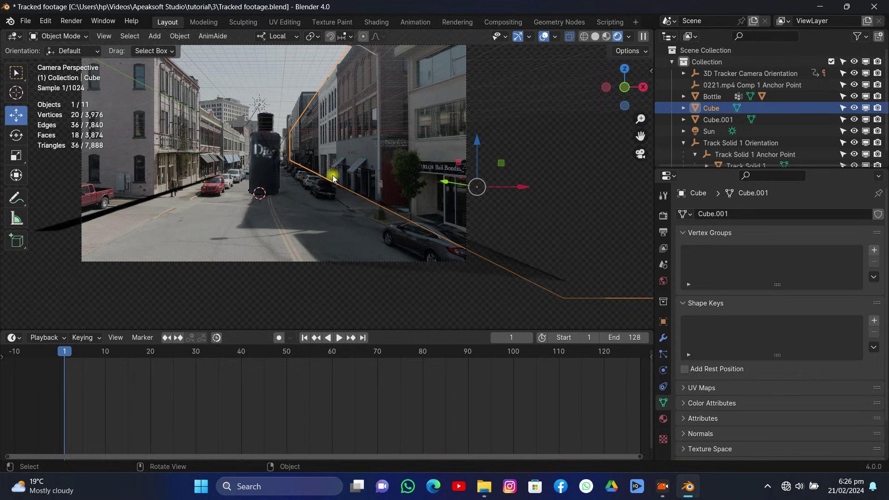
pyautogui.hotkey('ctrl', 's')
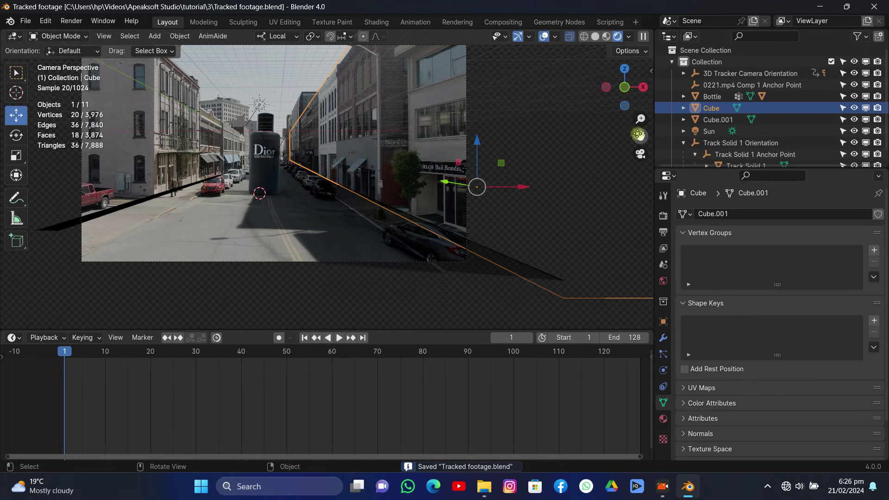
# Step: Try deleting the left-hand building wall to judge its shadow, and undo the deletion
pyautogui.keyDown('shift'); pyautogui.moveTo(520, 89); pyautogui.dragTo(573, 128, button='middle'); pyautogui.keyUp('shift')
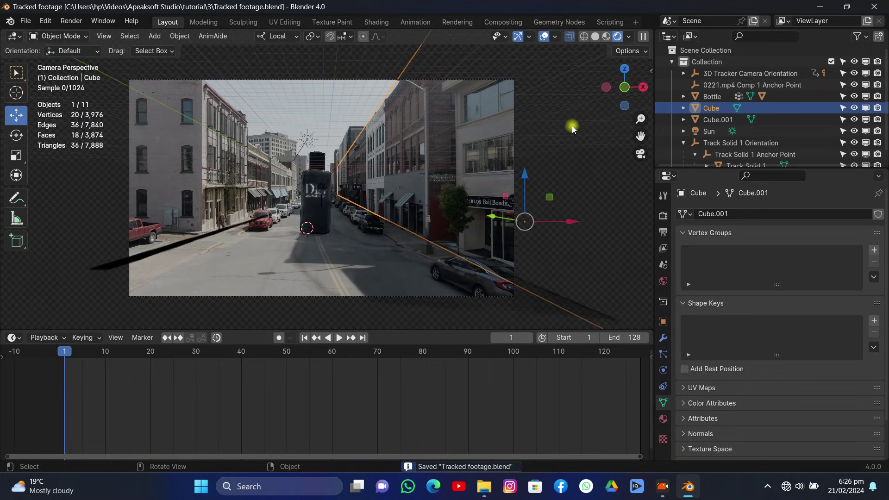
pyautogui.click(342, 93)
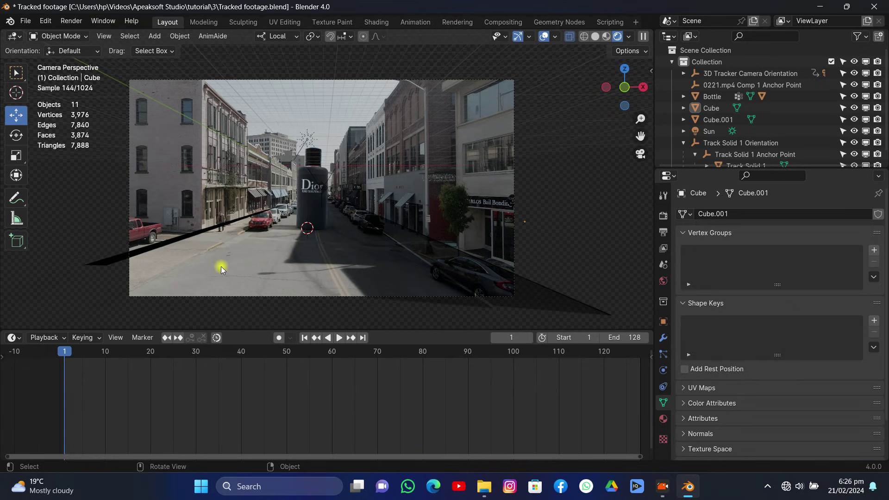
pyautogui.click(196, 194)
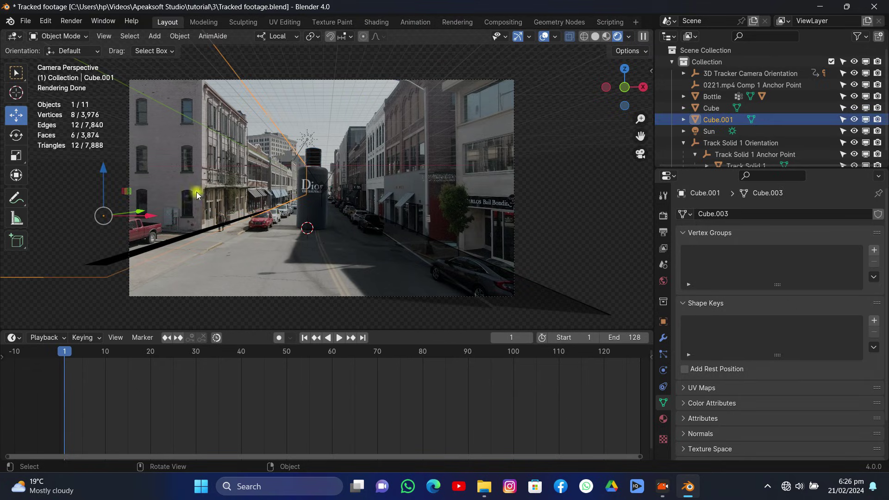
pyautogui.press('x')
pyautogui.click(228, 181)
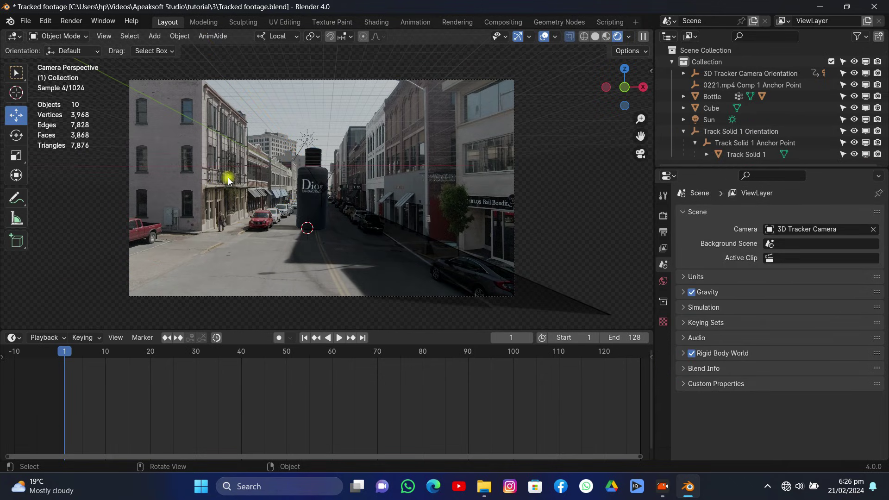
pyautogui.hotkey('ctrl', 'z')
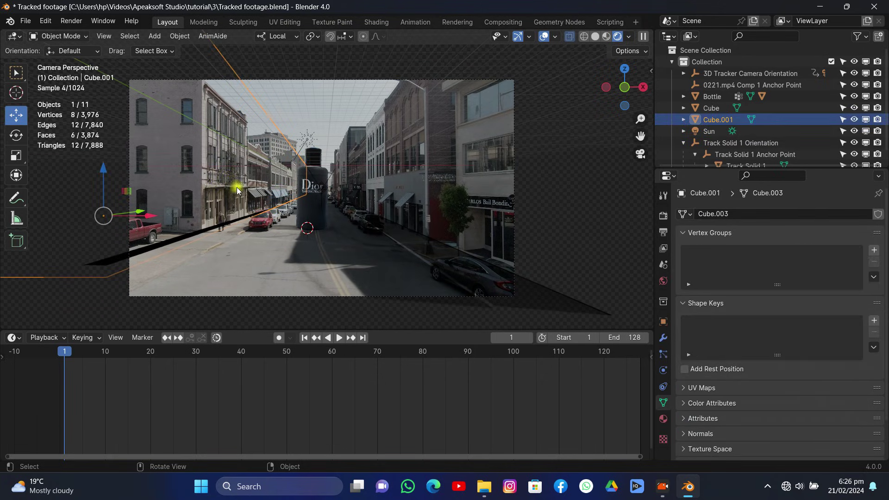
# Step: Move the left-hand wall outward along local X, away from the road, and save the file
pyautogui.moveTo(163, 219); pyautogui.dragTo(130, 215)
pyautogui.click(304, 120)
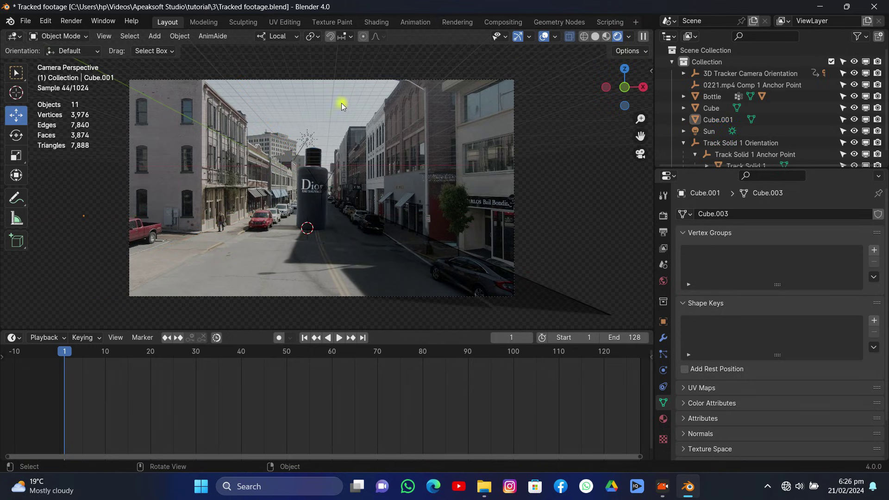
pyautogui.hotkey('ctrl', 's')
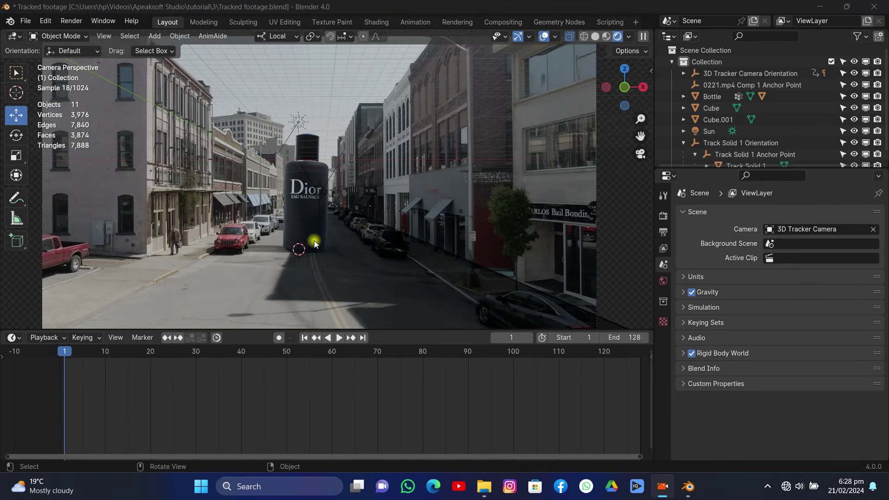
# Step: Add a cylinder at the bottle's base, scale it up about 14.3 times and shift it along local X under the bottle
pyautogui.click(313, 246)
pyautogui.hotkey('shift', 'a')
pyautogui.moveTo(312, 240)
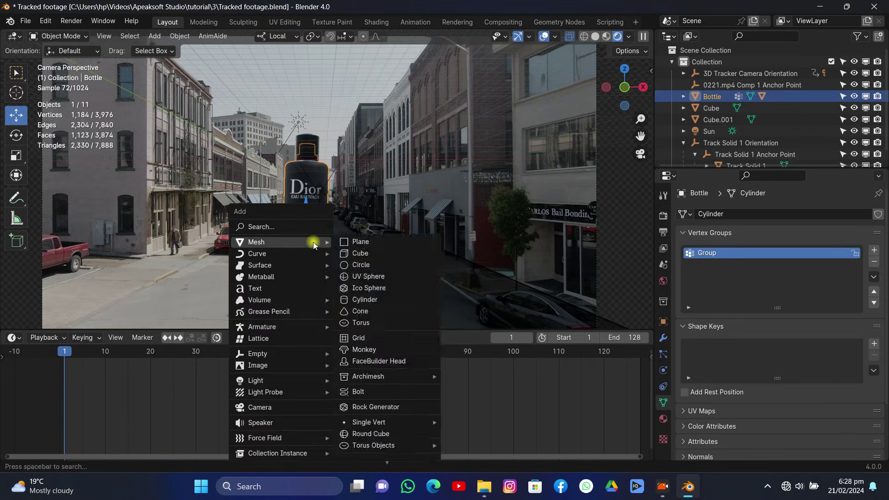
pyautogui.click(349, 300)
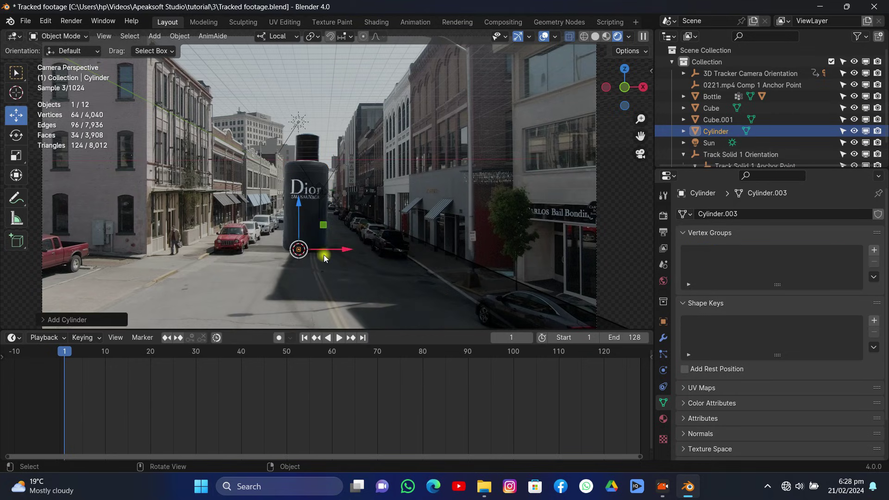
pyautogui.press('s')
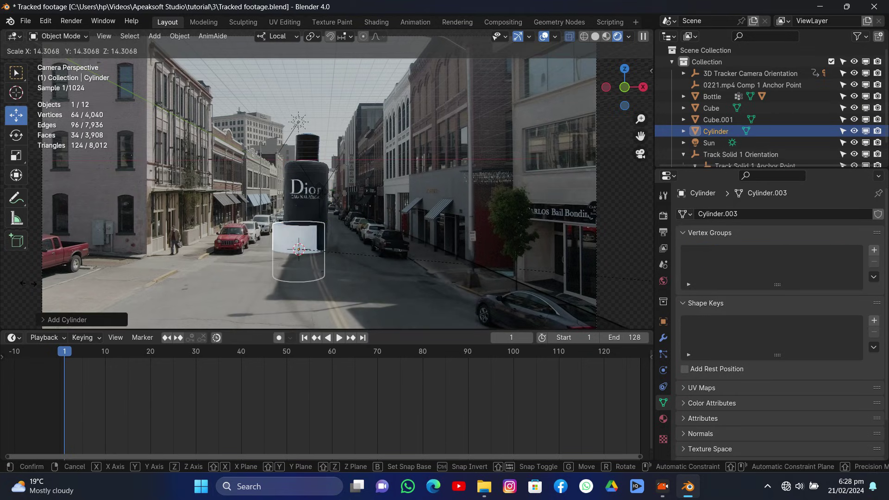
pyautogui.click(319, 259)
pyautogui.moveTo(320, 260); pyautogui.dragTo(343, 255)
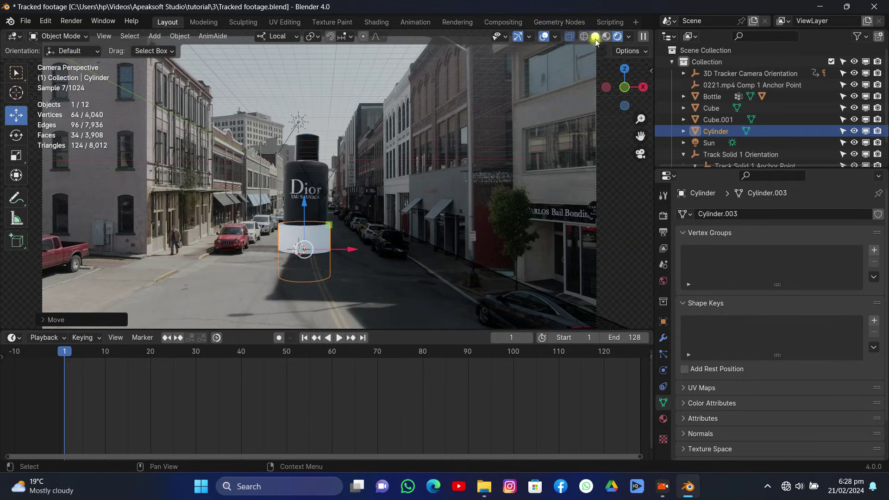
# Step: Centre the cylinder around the bottle in solid-shaded top view by moving it about -0.72 m along local X
pyautogui.click(609, 36)
pyautogui.click(625, 71)
pyautogui.scroll(5, 561, 62)
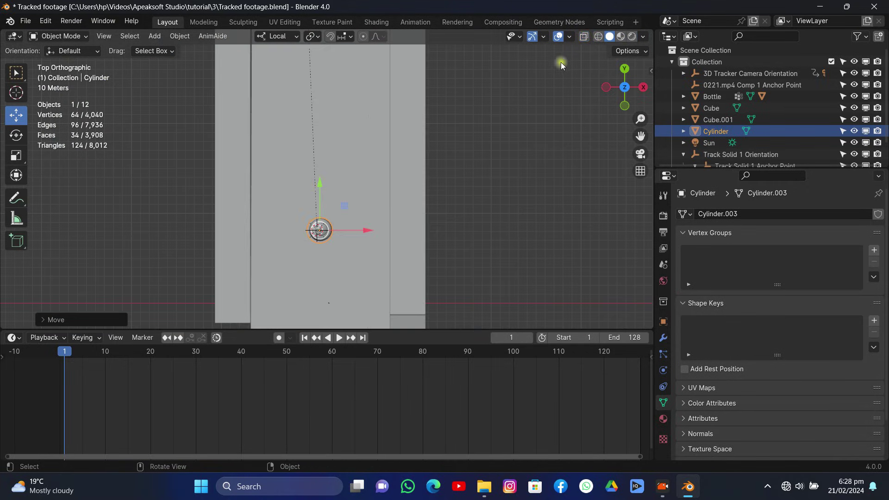
pyautogui.keyDown('shift'); pyautogui.moveTo(653, 142); pyautogui.dragTo(555, 143, button='middle'); pyautogui.keyUp('shift')
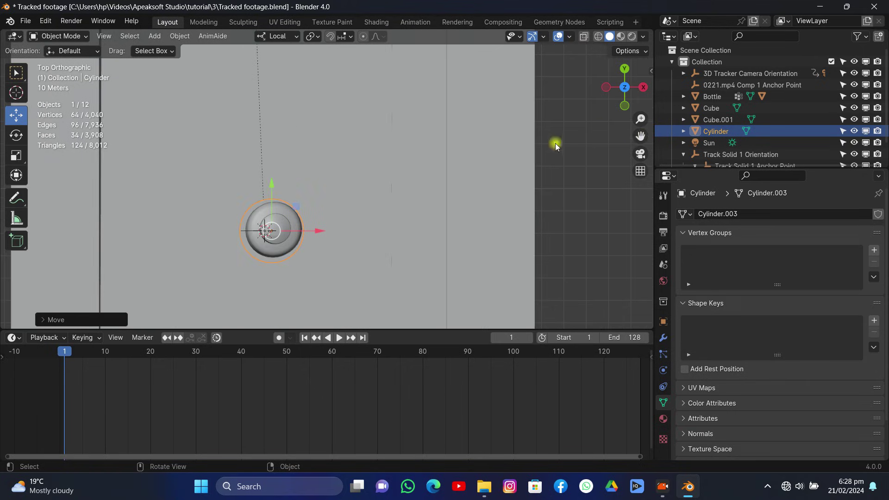
pyautogui.scroll(3, 345, 230)
pyautogui.moveTo(279, 269); pyautogui.dragTo(284, 274)
pyautogui.press('r')
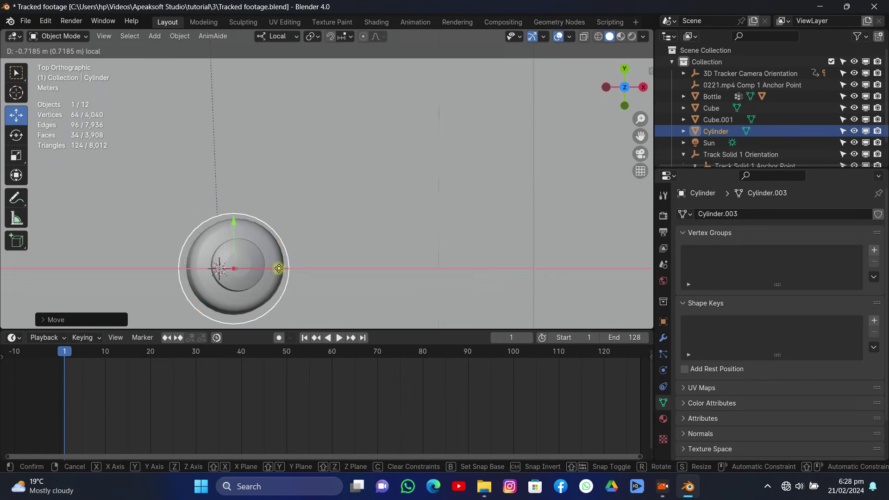
pyautogui.press('Escape')
# Step: Rotate the cylinder about 2° around local Y and nudge it along local Y to align it with the bottle
pyautogui.press('r')
pyautogui.press('y')
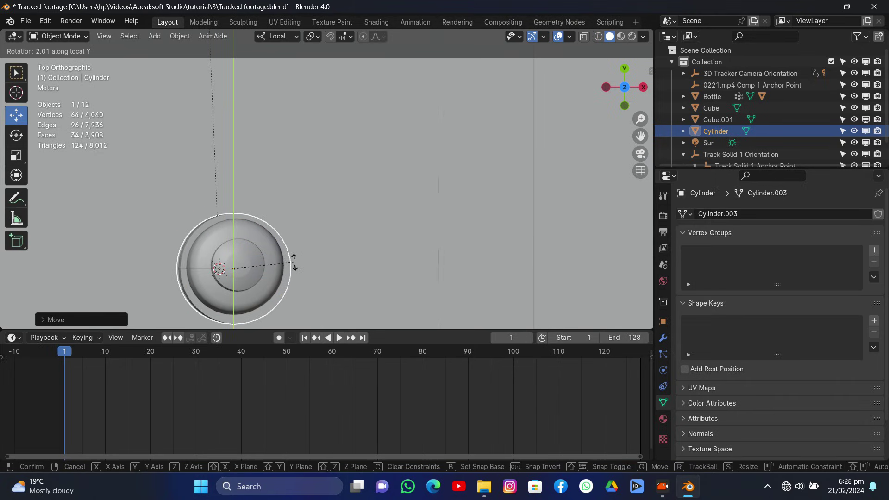
pyautogui.click(295, 263)
pyautogui.moveTo(234, 227); pyautogui.dragTo(236, 225)
# Step: Return to the camera view and apply smooth shading to the cylinder
pyautogui.click(640, 155)
pyautogui.rightClick(371, 183)
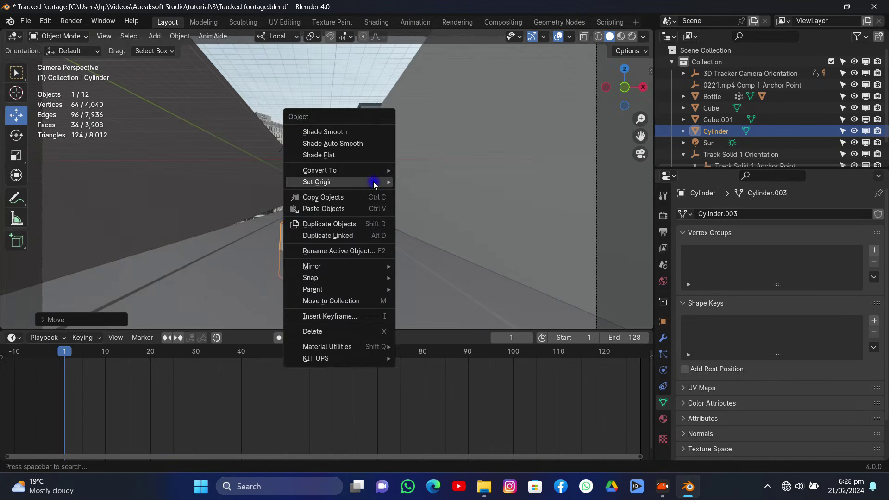
pyautogui.click(357, 130)
pyautogui.scroll(1, 340, 170)
pyautogui.rightClick(341, 174)
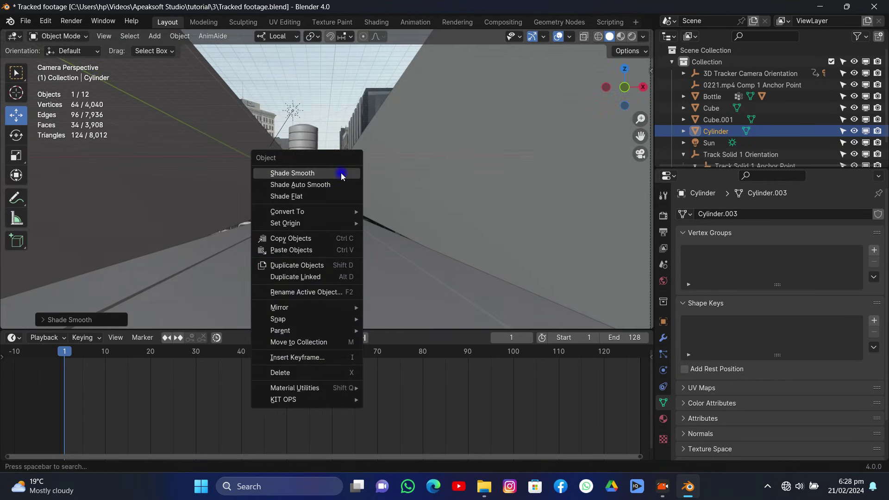
pyautogui.click(341, 173)
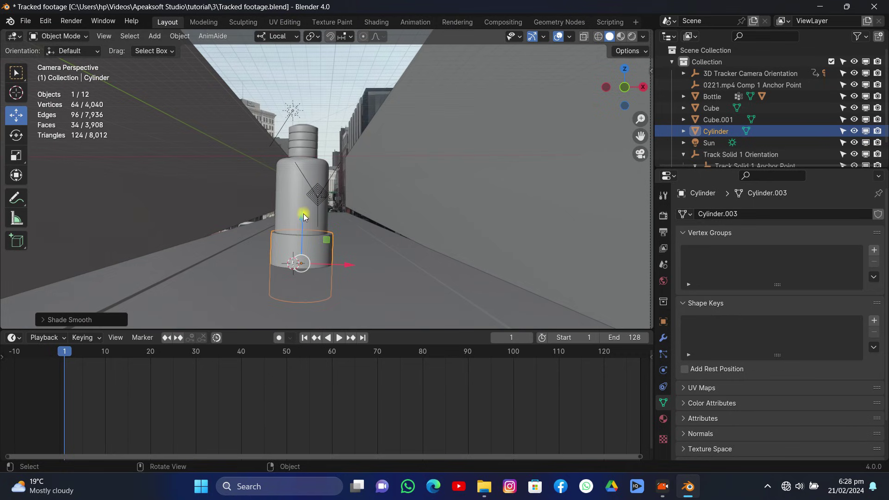
# Step: Lower the cylinder along local Z until only a thin rim around the bottle's base remains above the road
pyautogui.moveTo(303, 213); pyautogui.dragTo(337, 268)
pyautogui.press('x')
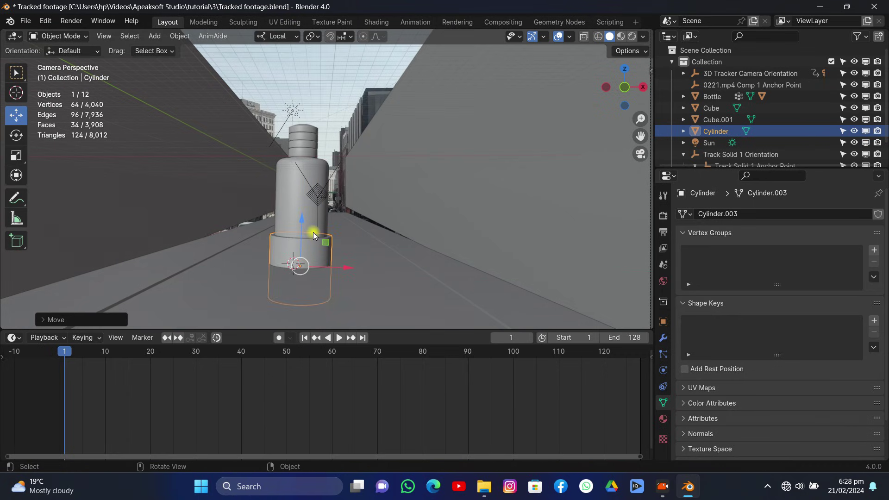
pyautogui.moveTo(308, 222); pyautogui.dragTo(320, 247)
# Step: Add a Boolean modifier set to Difference to the road plane, using the cylinder as the cutting object
pyautogui.click(405, 250)
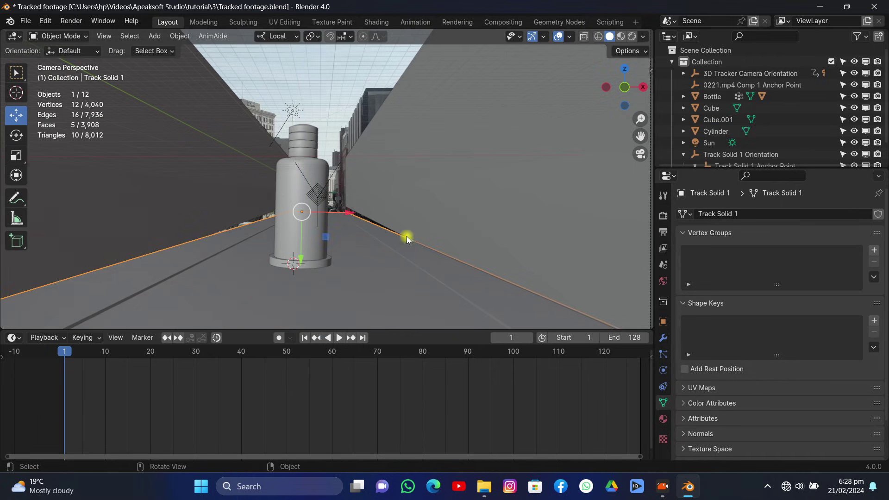
pyautogui.click(663, 337)
pyautogui.click(724, 216)
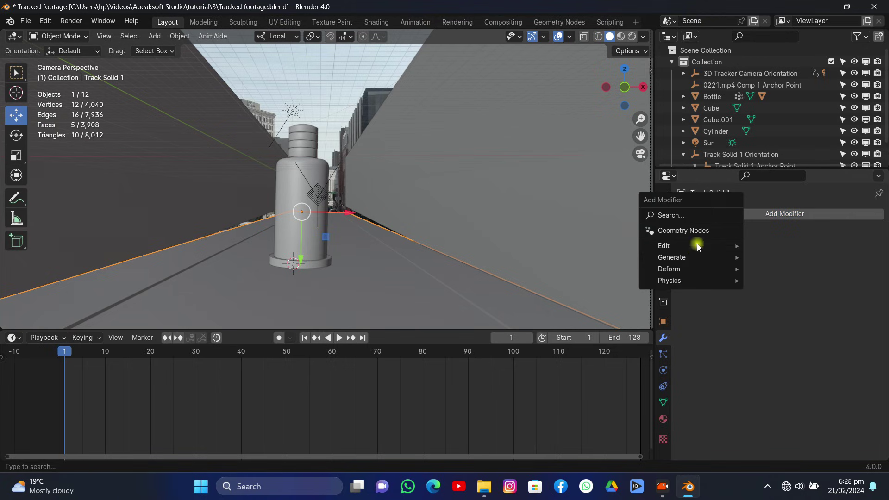
pyautogui.moveTo(693, 255)
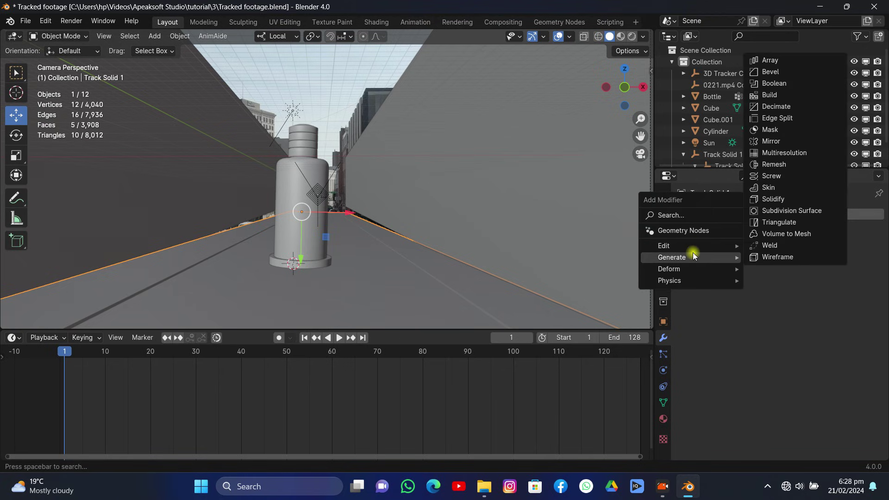
pyautogui.click(764, 84)
pyautogui.click(863, 305)
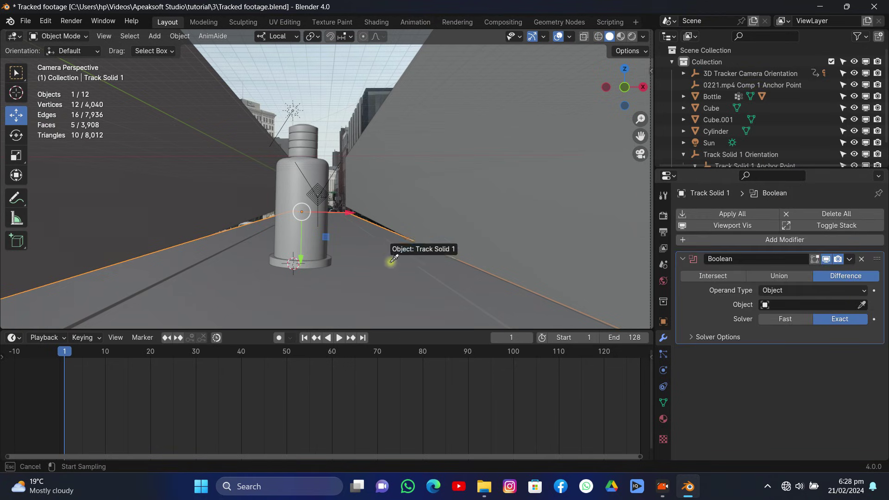
pyautogui.click(323, 266)
# Step: Delete the cylinder's top face in Edit Mode, leaving it open at the top
pyautogui.click(331, 257)
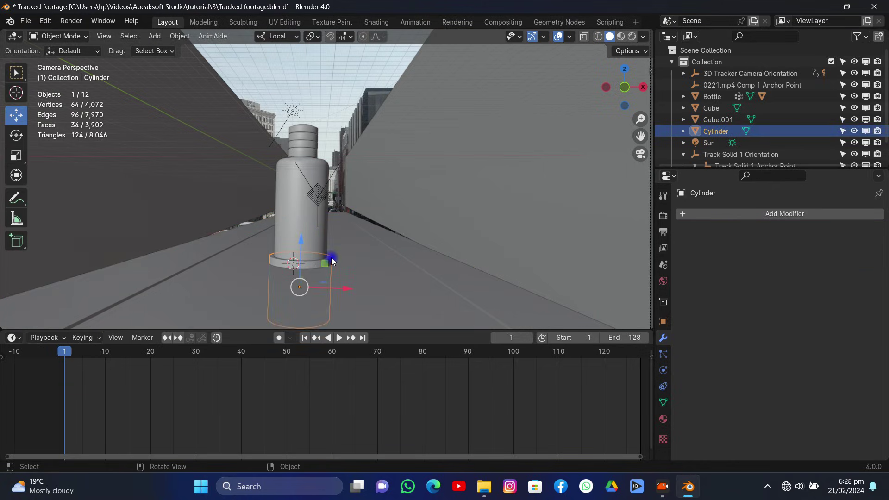
pyautogui.press('Tab')
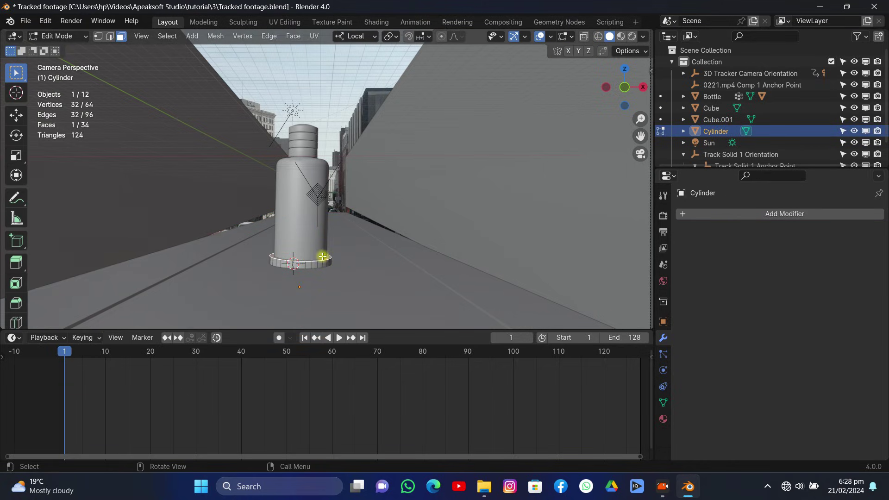
pyautogui.press('x')
pyautogui.click(323, 256)
pyautogui.press('Tab')
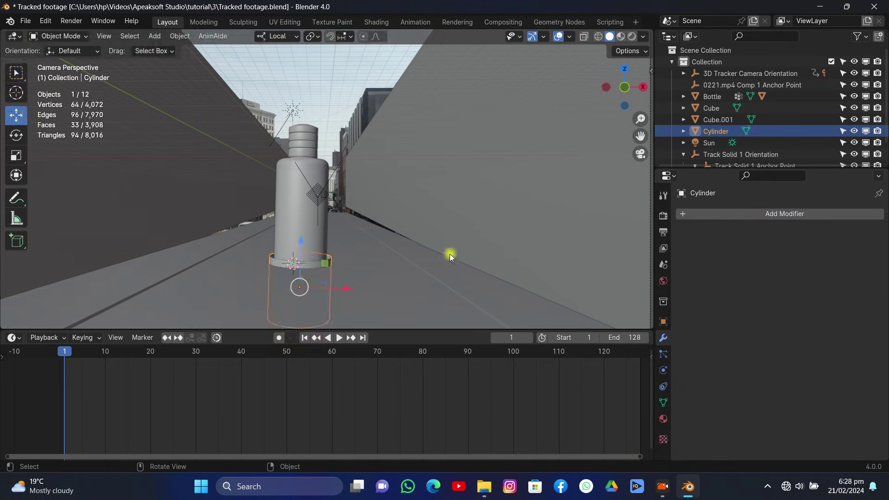
# Step: Add a Solidify modifier to the cylinder and set its thickness to 0.06 m
pyautogui.click(696, 213)
pyautogui.moveTo(697, 215)
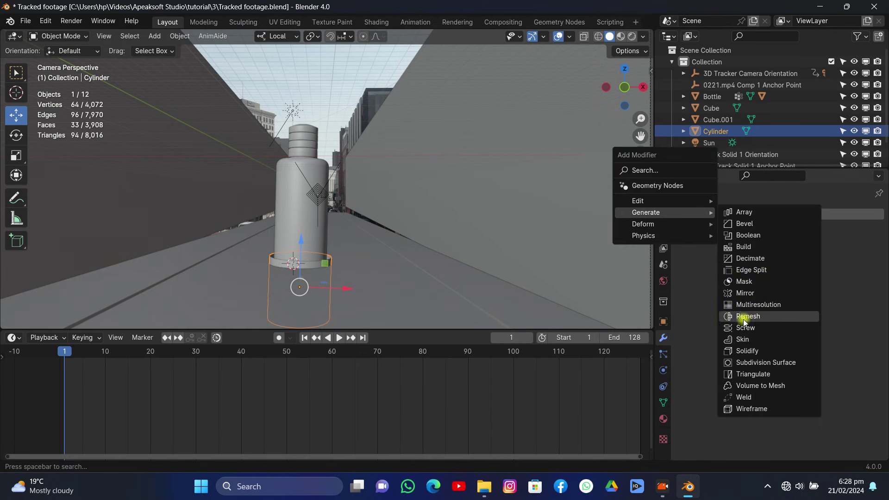
pyautogui.click(750, 351)
pyautogui.moveTo(834, 290); pyautogui.dragTo(840, 291)
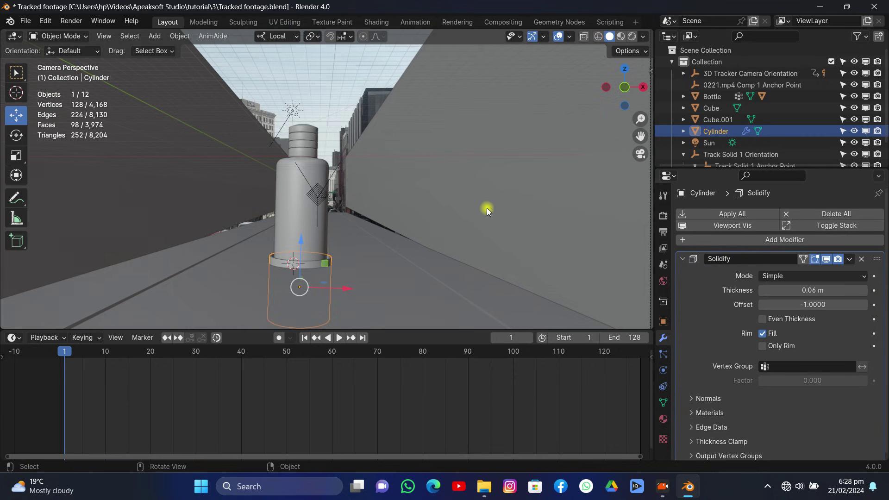
# Step: In rendered shading, lower the cylinder slightly so less of its rim shows above the road, and save the file
pyautogui.scroll(6, 487, 207)
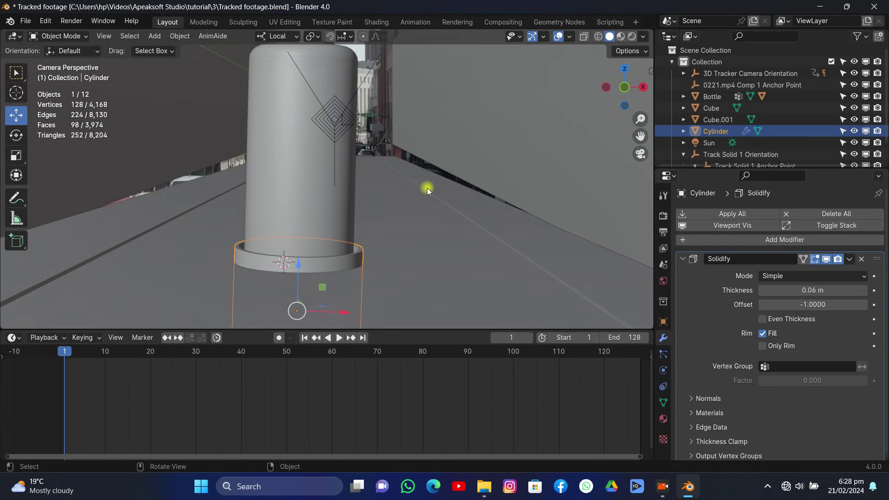
pyautogui.click(632, 38)
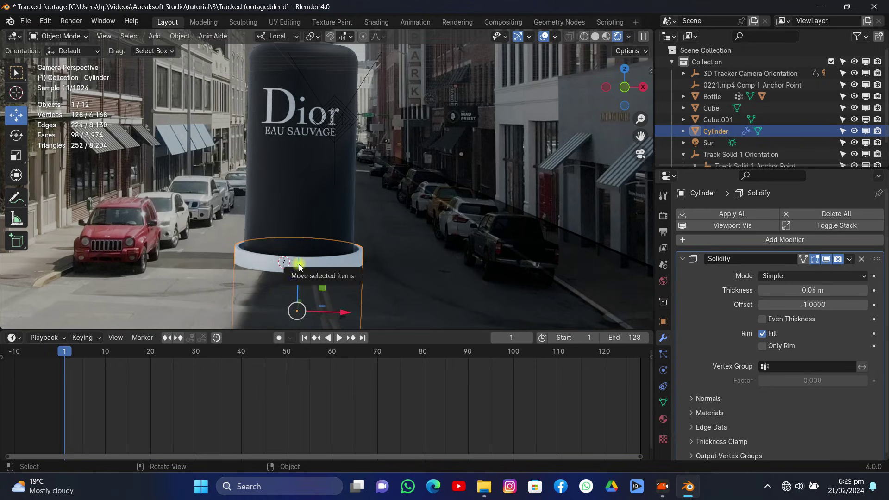
pyautogui.moveTo(301, 262); pyautogui.dragTo(311, 266)
pyautogui.hotkey('ctrl', 's')
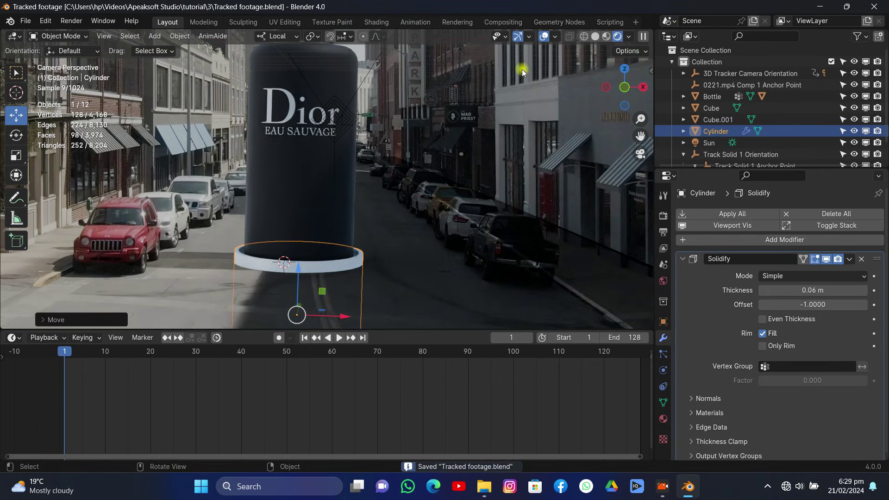
# Step: Apply the Sf Panel 01 material from the Buildings category of the Sanctus Library to the cylinder, and deselect everything
pyautogui.click(409, 176)
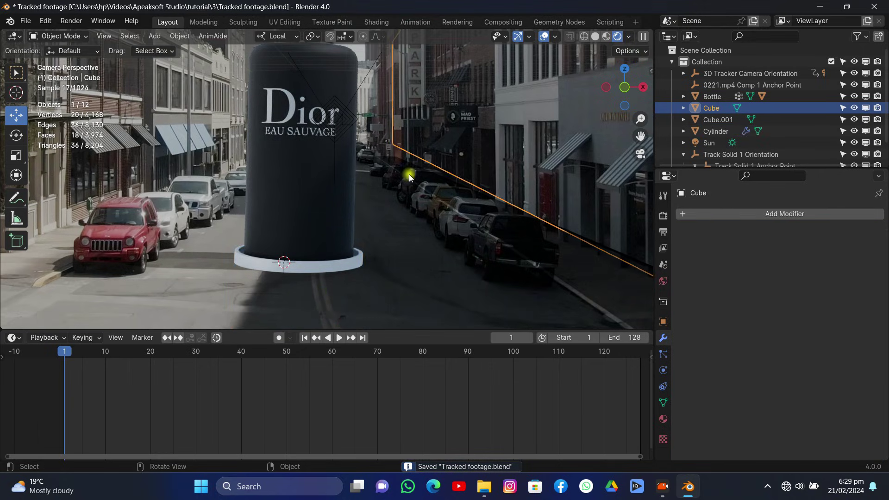
pyautogui.click(337, 266)
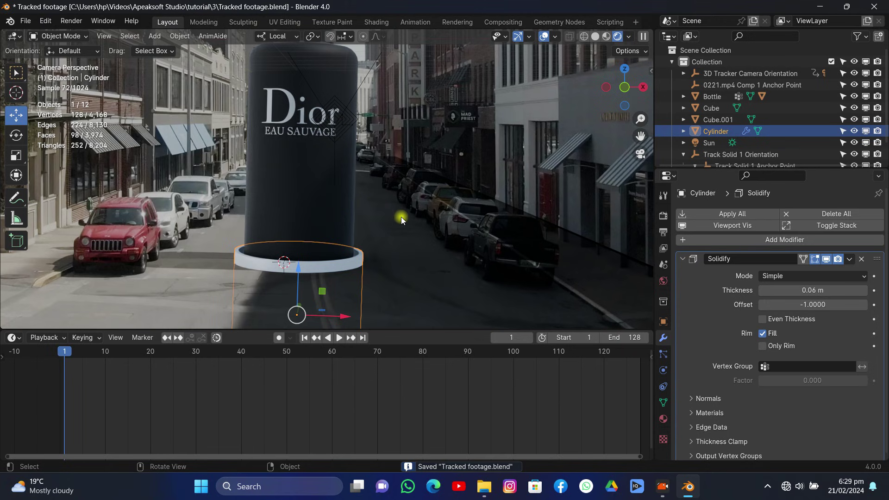
pyautogui.press('n')
pyautogui.scroll(-5, 647, 259)
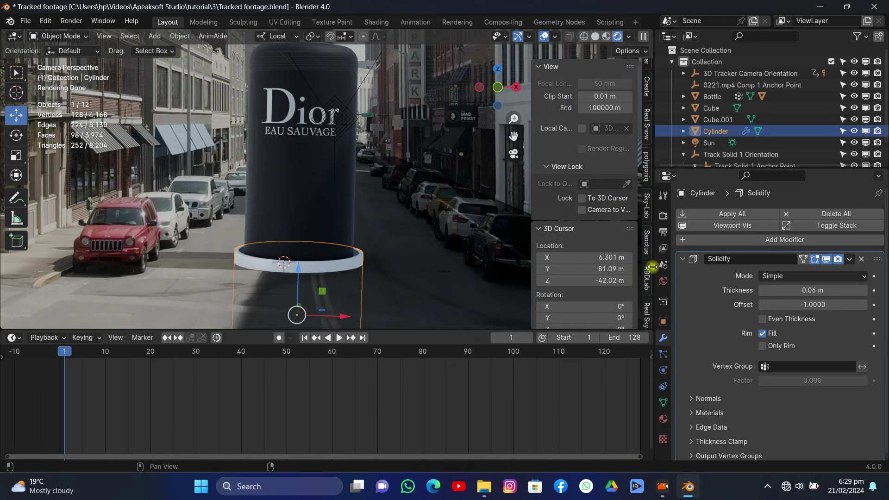
pyautogui.click(647, 242)
pyautogui.click(598, 183)
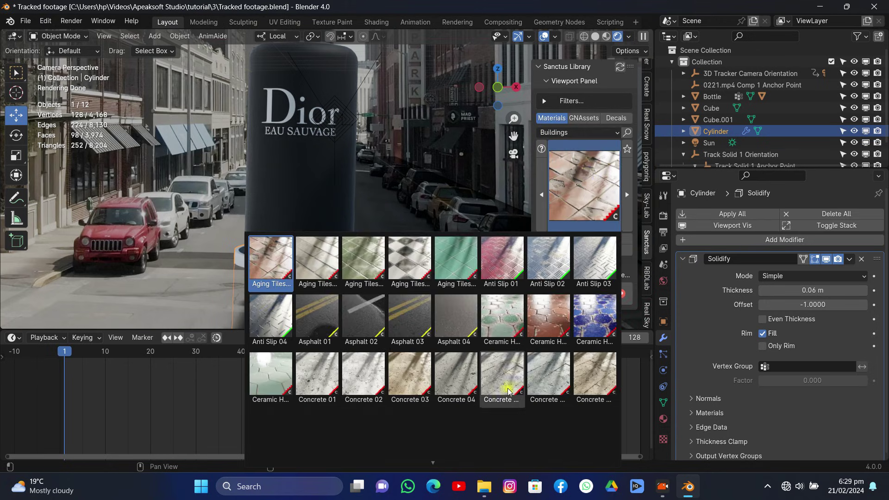
pyautogui.scroll(-2, 508, 407)
pyautogui.scroll(-7, 508, 407)
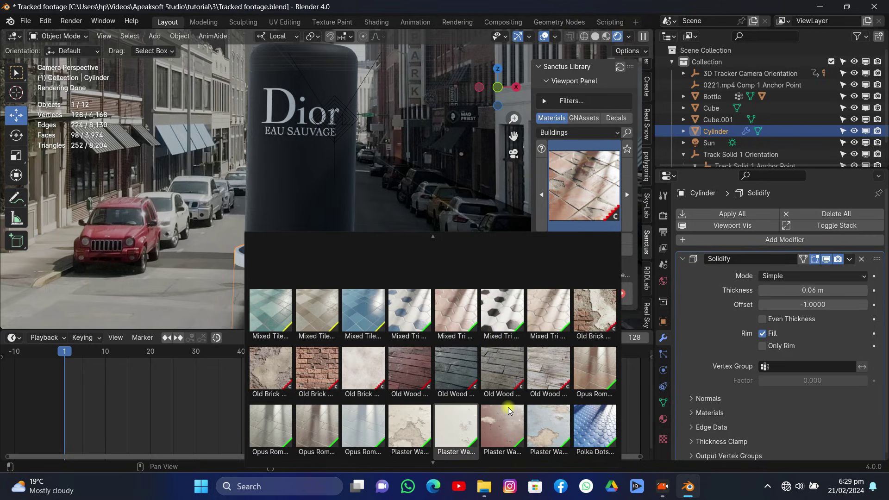
pyautogui.scroll(-2, 509, 409)
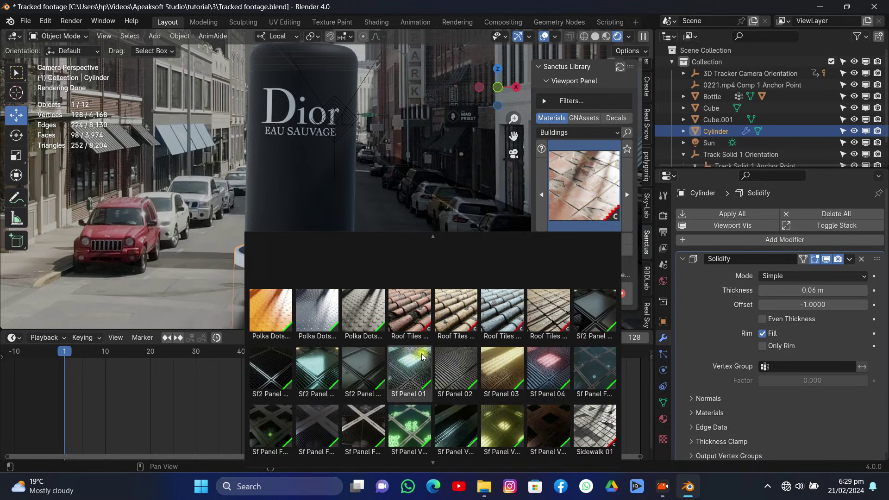
pyautogui.click(408, 367)
pyautogui.click(572, 238)
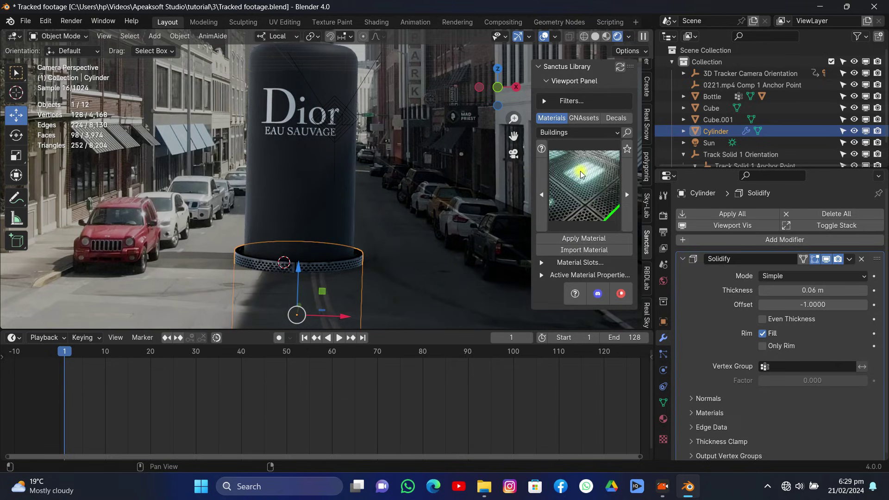
pyautogui.click(408, 207)
pyautogui.click(370, 120)
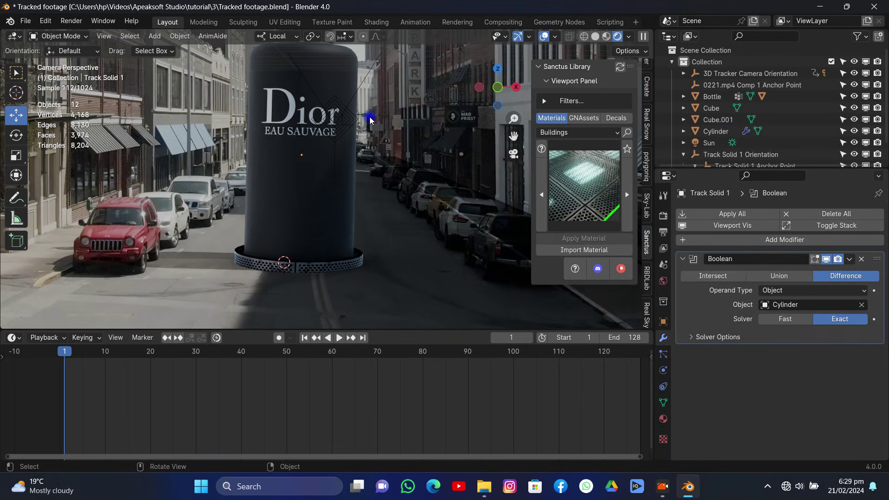
pyautogui.press('n')
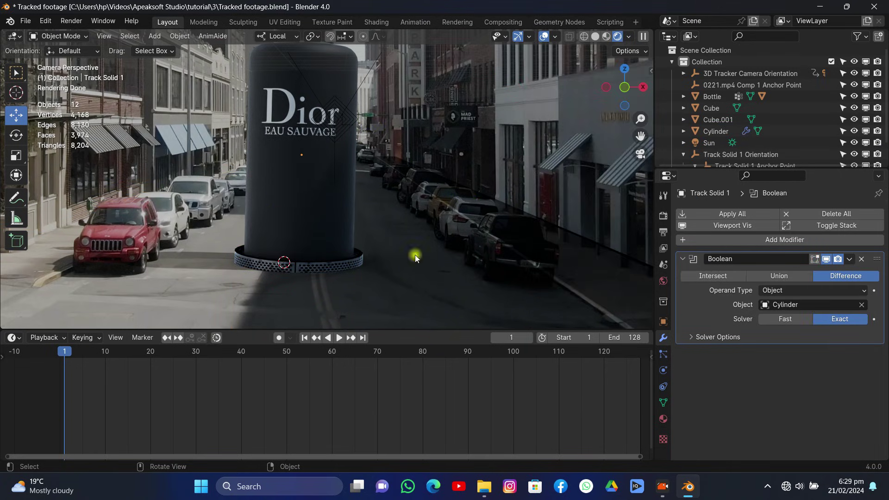
# Step: In solid shading, lower the bottle about 66 m along its local Z, fully below the road, and keyframe it at frame 1
pyautogui.click(311, 193)
pyautogui.click(595, 36)
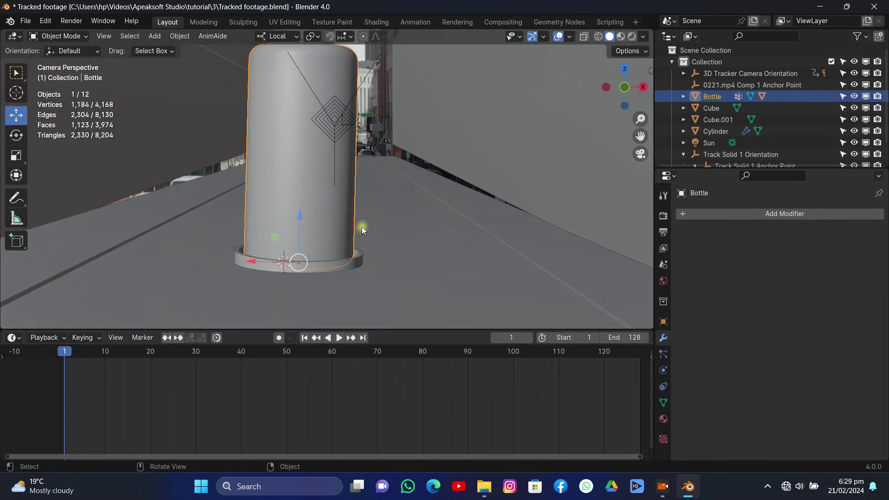
pyautogui.scroll(-5, 333, 226)
pyautogui.press('g')
pyautogui.press('z')
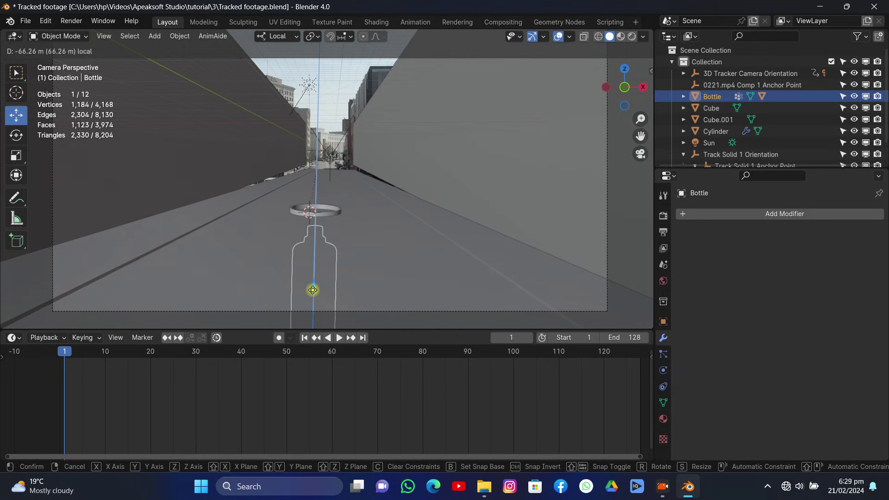
pyautogui.click(313, 288)
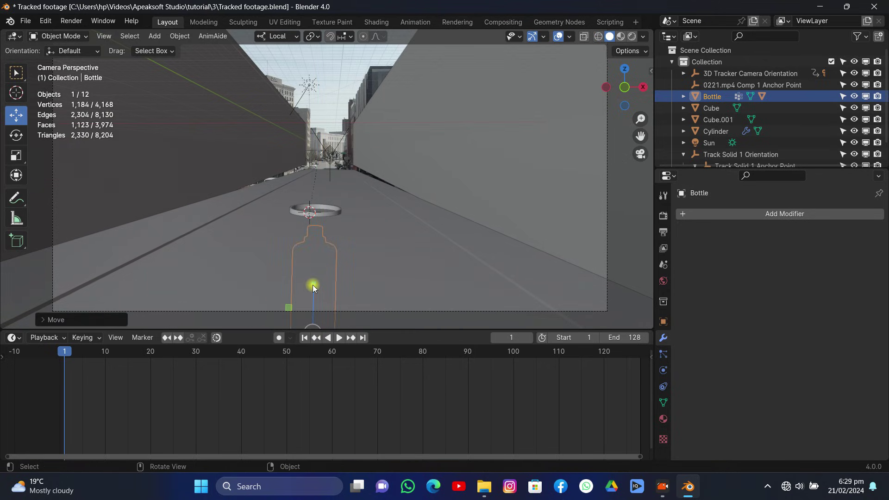
pyautogui.press('i')
pyautogui.click(332, 215)
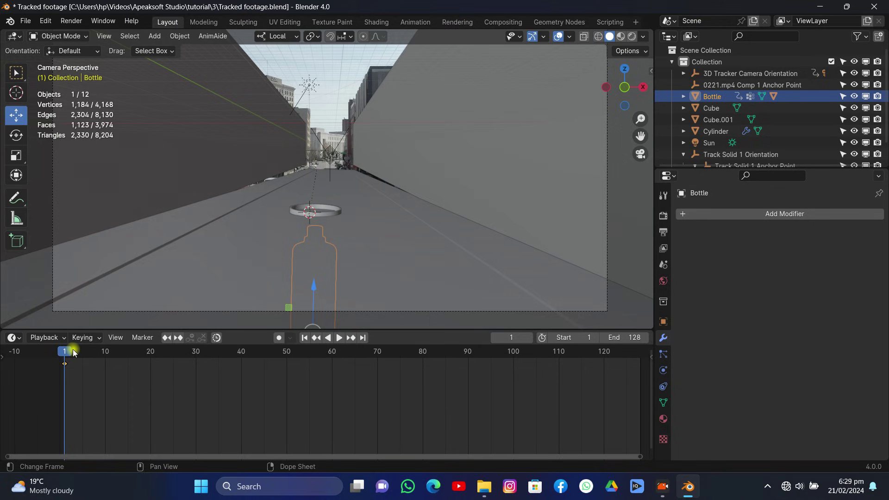
# Step: View the bottle from below the road in material preview and delete its keyframe at frame 1
pyautogui.moveTo(626, 93)
pyautogui.mouseDown()
pyautogui.moveTo(628, 122)
pyautogui.moveTo(640, 125)
pyautogui.moveTo(641, 93)
pyautogui.mouseUp()
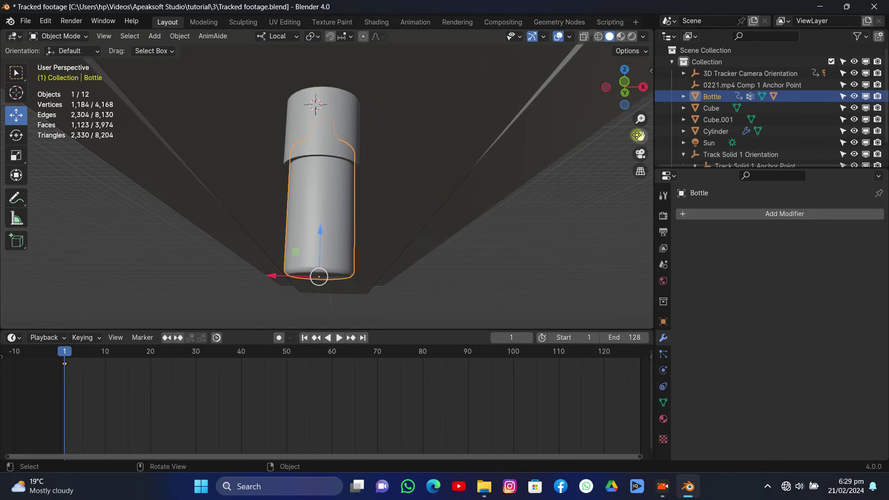
pyautogui.click(620, 36)
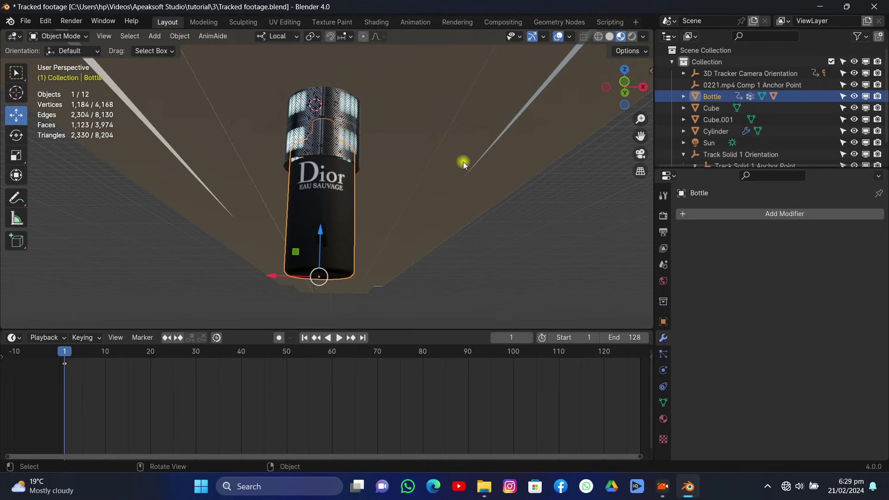
pyautogui.rightClick(73, 360)
pyautogui.click(73, 360)
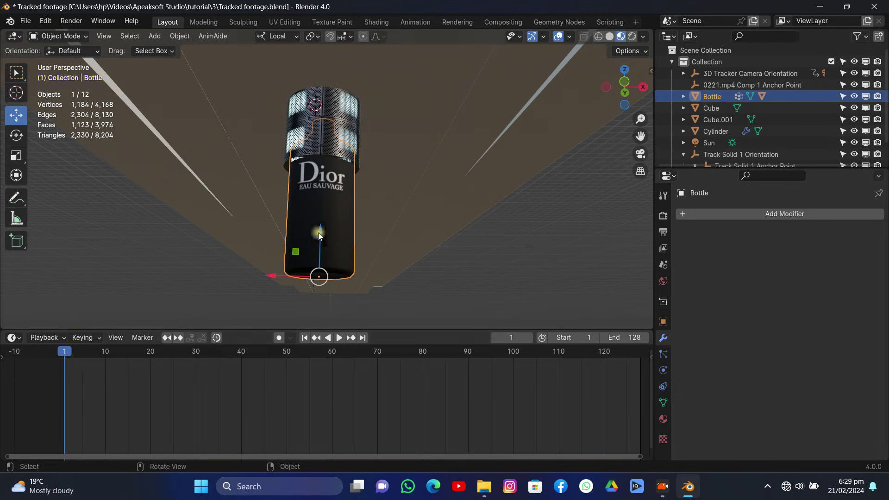
# Step: Rotate the bottle around its local Z so the Dior label turns away to the left, and keyframe it at frame 1
pyautogui.press('r')
pyautogui.press('z')
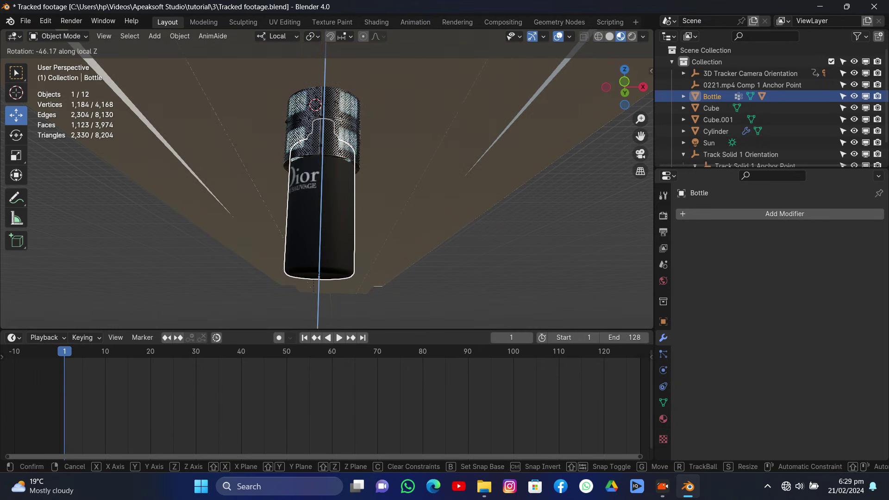
pyautogui.click(278, 123)
pyautogui.press('i')
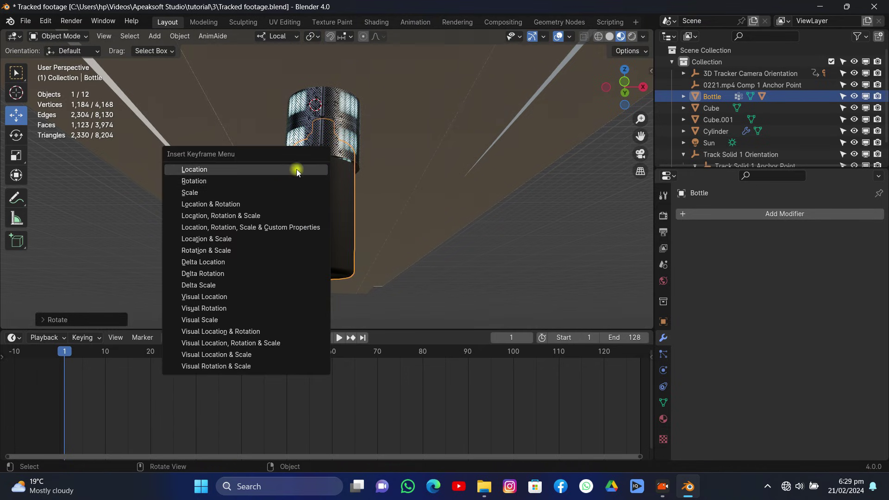
pyautogui.click(266, 190)
# Step: From the camera view at frame 48, raise the bottle along its local Z until it stands out of the rim
pyautogui.click(641, 153)
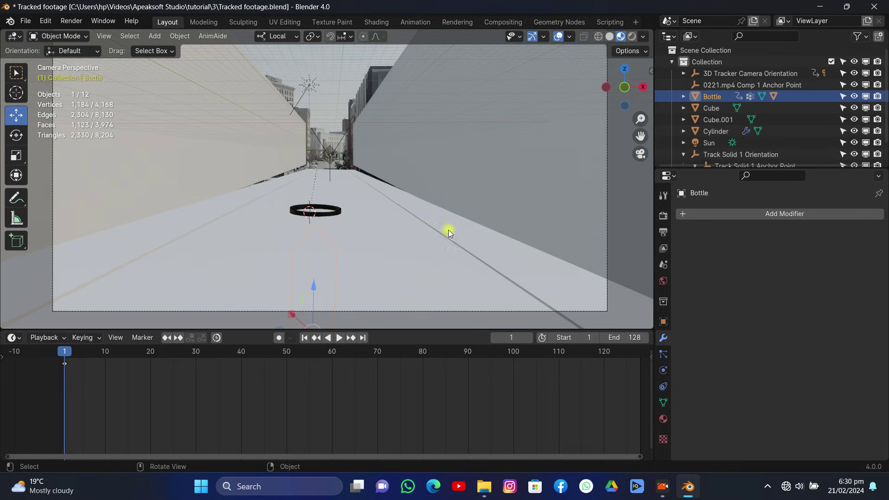
pyautogui.press('space')
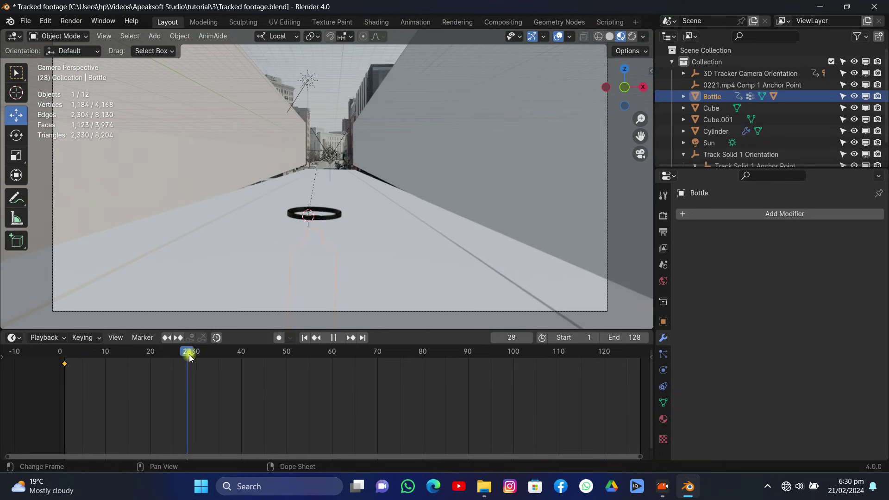
pyautogui.moveTo(210, 355); pyautogui.dragTo(277, 365)
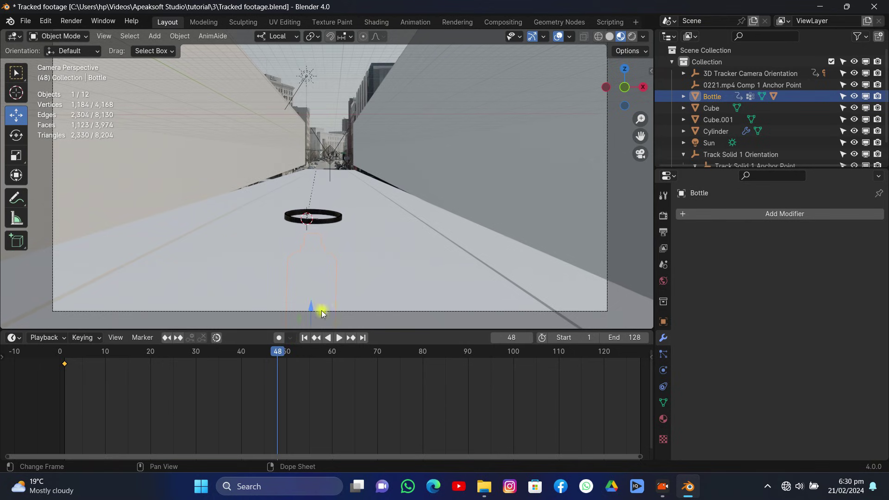
pyautogui.press('g')
pyautogui.press('z')
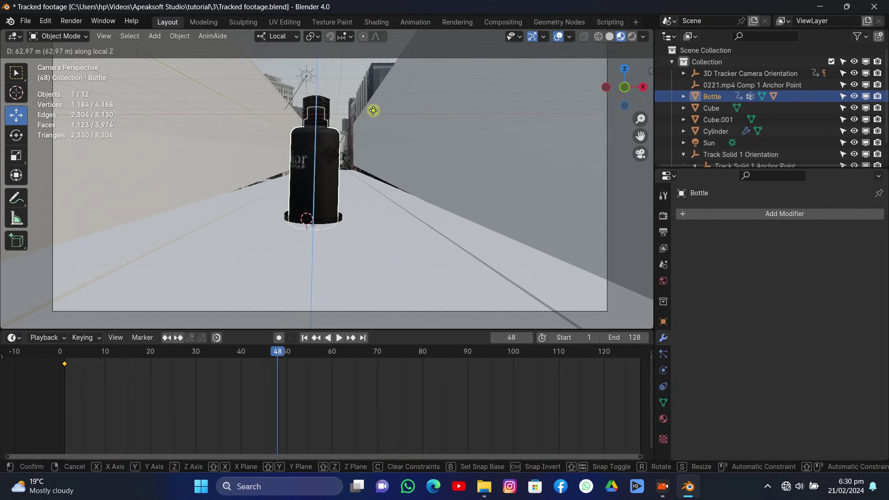
pyautogui.click(385, 148)
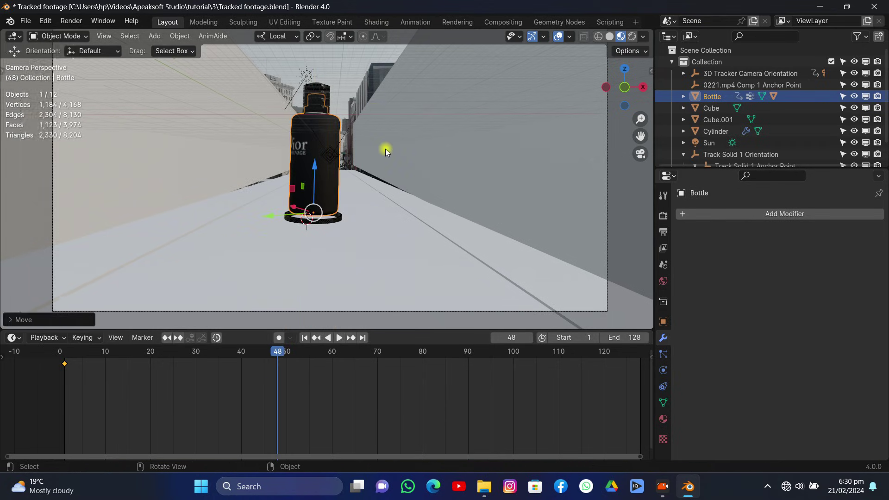
# Step: Rotate the bottle about 56° around its local Z so the label faces the camera, and keyframe it at frame 48
pyautogui.press('r')
pyautogui.press('z')
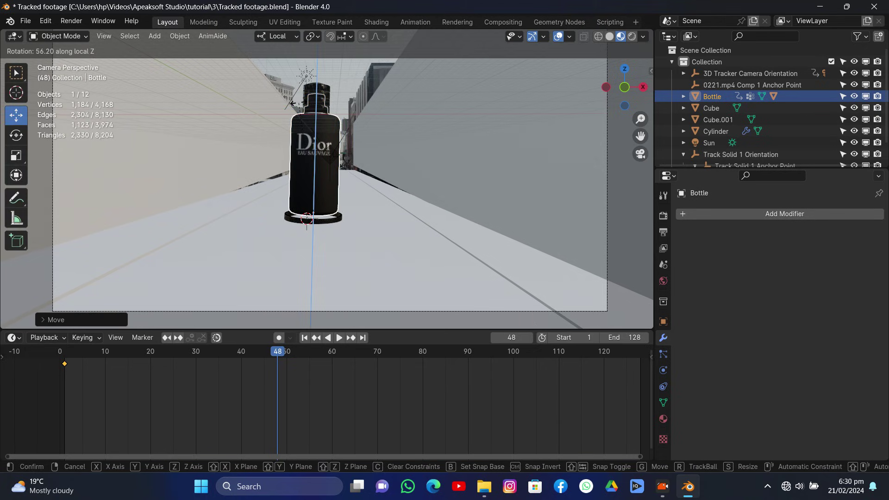
pyautogui.click(309, 112)
pyautogui.press('i')
pyautogui.click(308, 112)
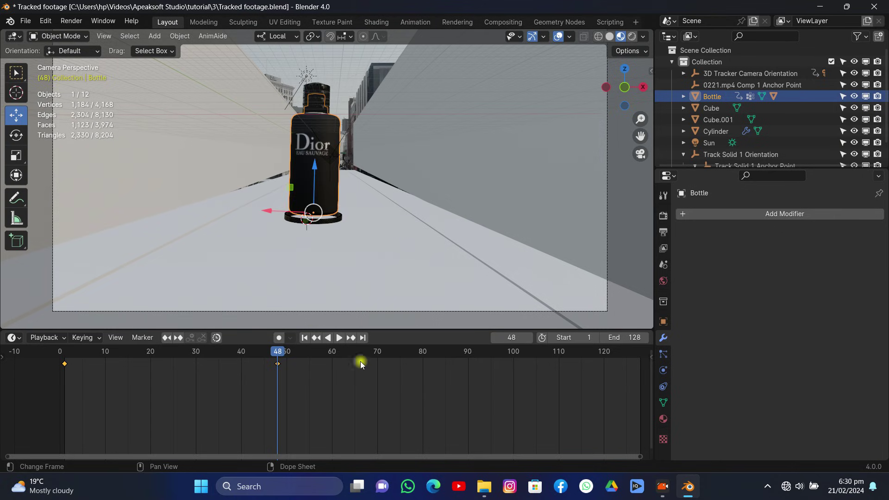
# Step: At frame 128, rotate the bottle around its local Z so the label turns slightly to the right, and insert a keyframe
pyautogui.click(640, 352)
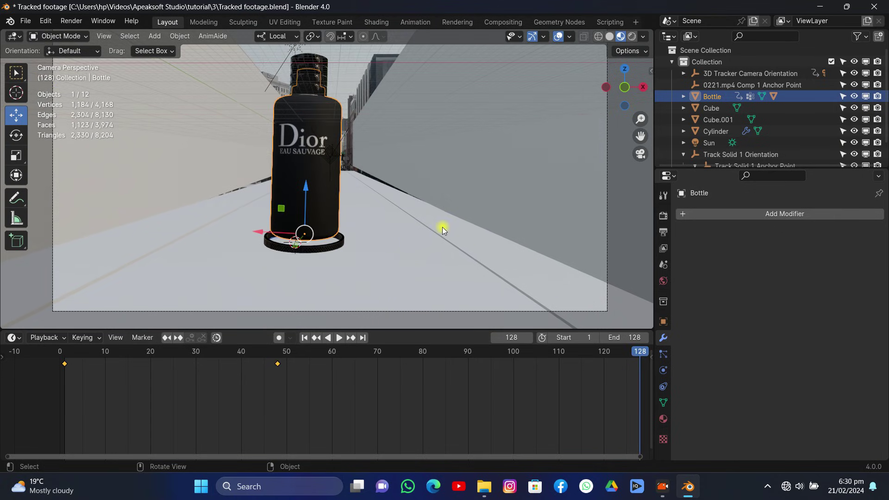
pyautogui.press('r')
pyautogui.press('z')
pyautogui.click(398, 173)
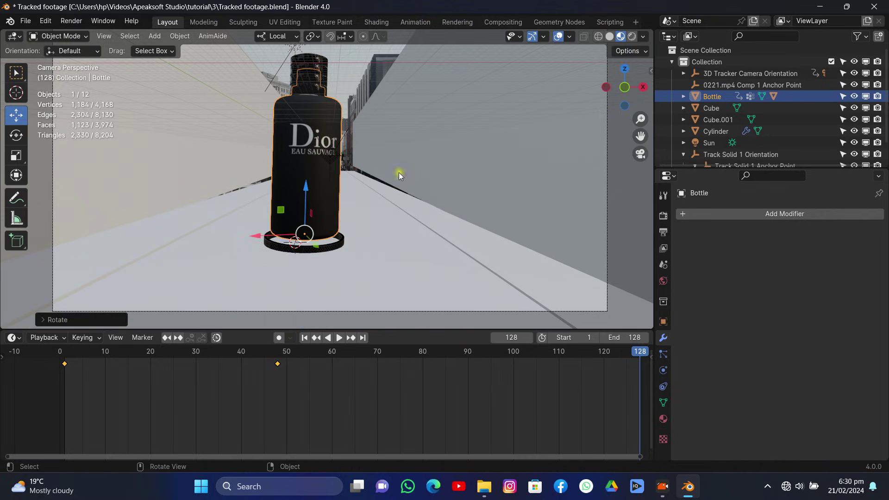
pyautogui.press('i')
pyautogui.click(399, 172)
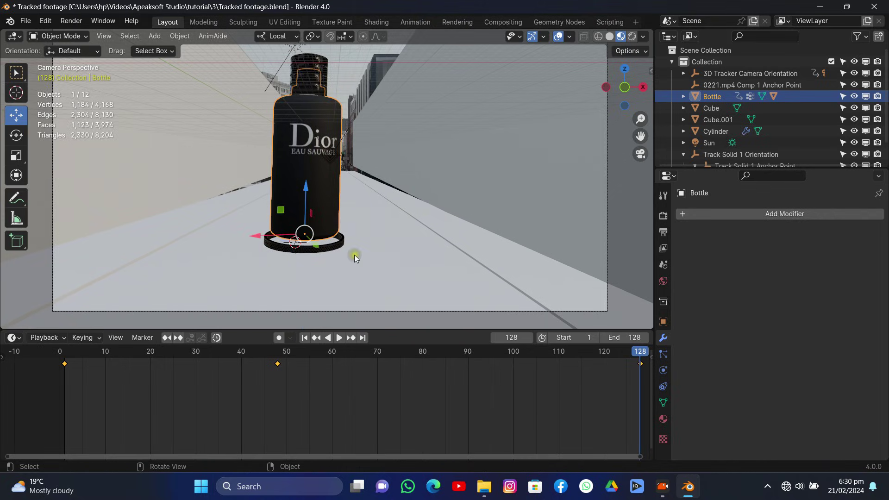
# Step: Play back the bottle's animation in solid shading to check its rise and rotation
pyautogui.click(611, 36)
pyautogui.click(432, 354)
pyautogui.press('space')
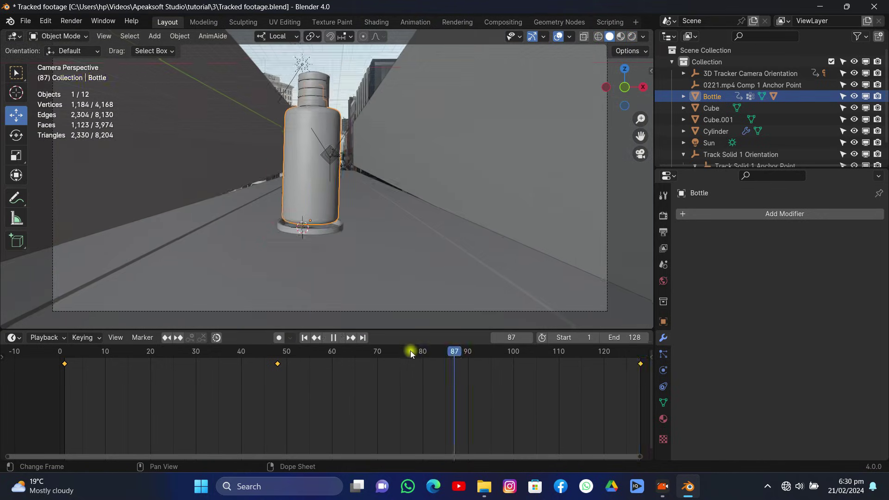
pyautogui.click(386, 352)
pyautogui.press('Escape')
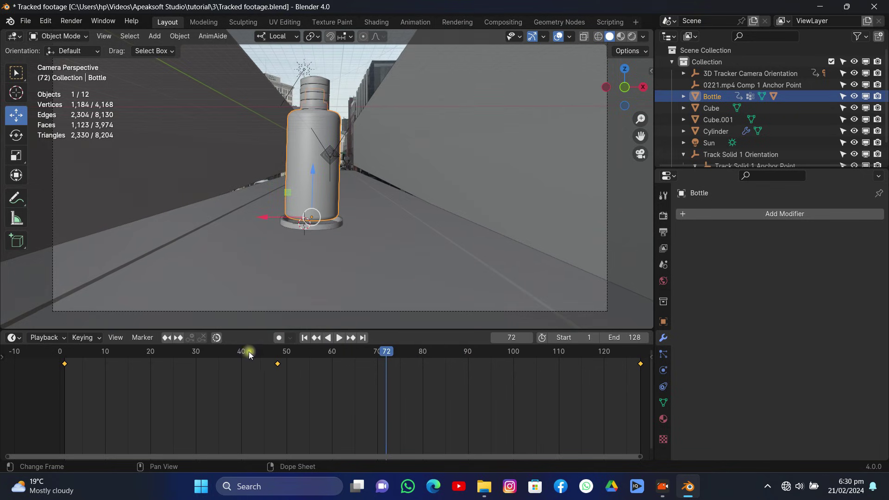
# Step: Scrub back to frame 19 to inspect the bottle emerging from the rim, and save the project
pyautogui.moveTo(249, 353); pyautogui.dragTo(148, 379)
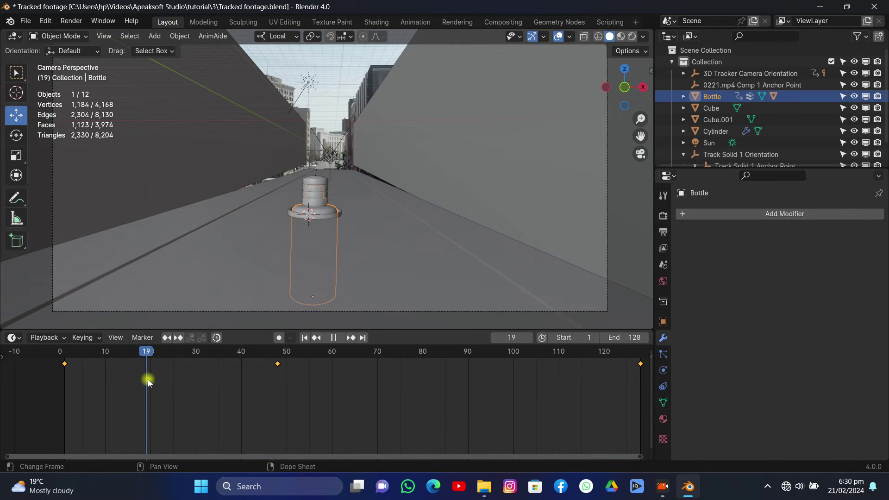
pyautogui.scroll(3, 361, 227)
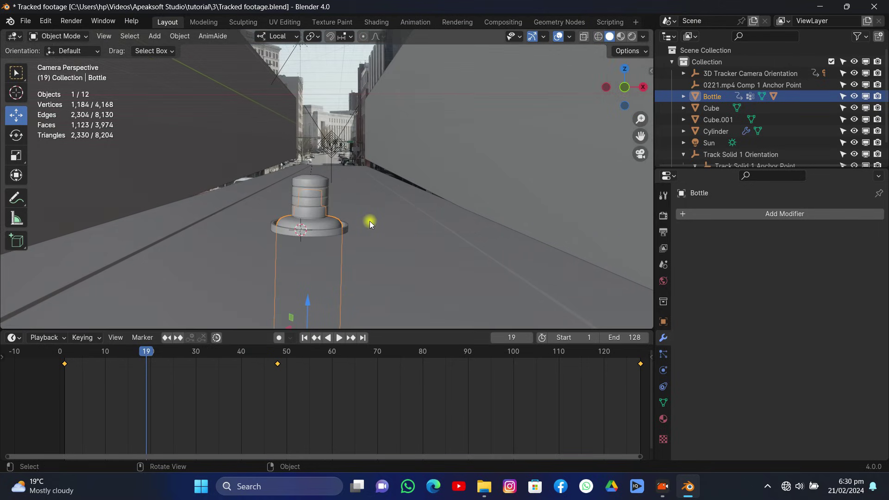
pyautogui.scroll(-2, 369, 221)
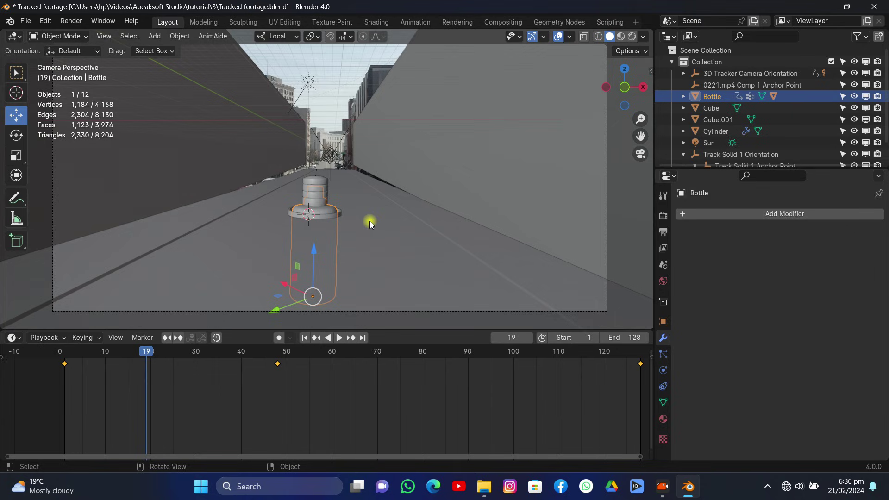
pyautogui.hotkey('ctrl', 's')
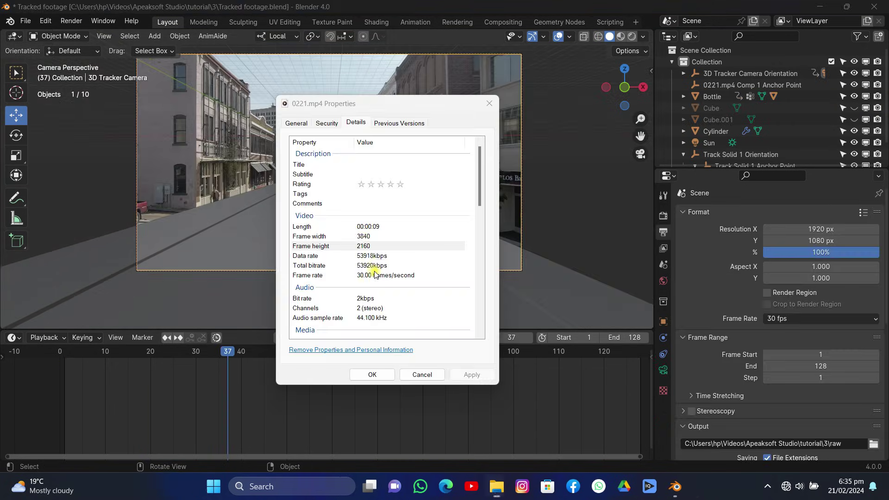
# Step: Check the frame width in the 0221.mp4 file properties and set the render Resolution X to 3840 px
pyautogui.click(359, 236)
pyautogui.click(360, 244)
pyautogui.click(359, 236)
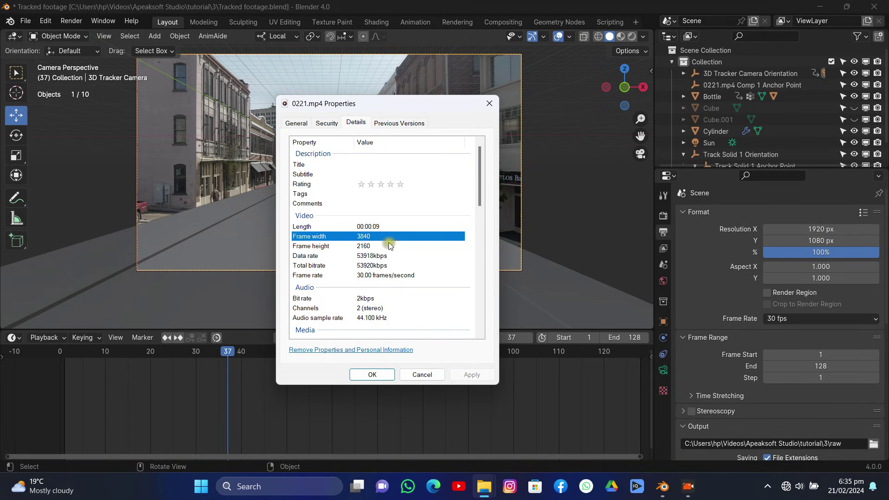
pyautogui.click(801, 229)
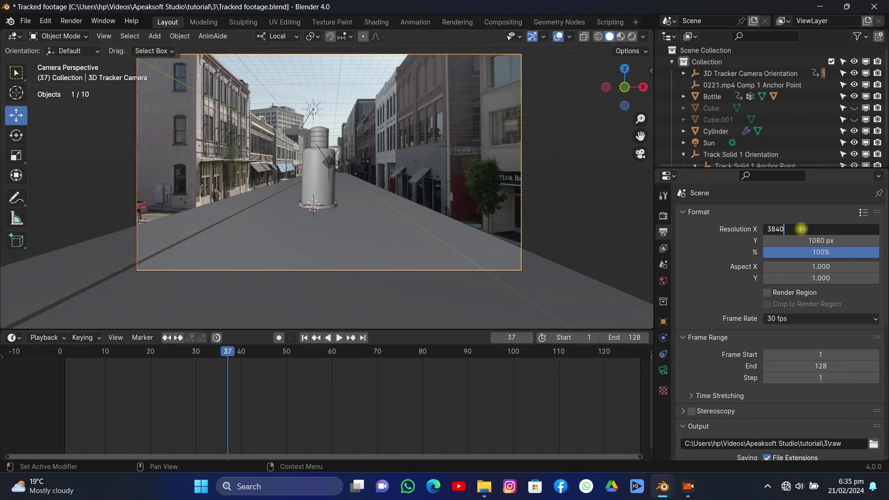
pyautogui.press('Return')
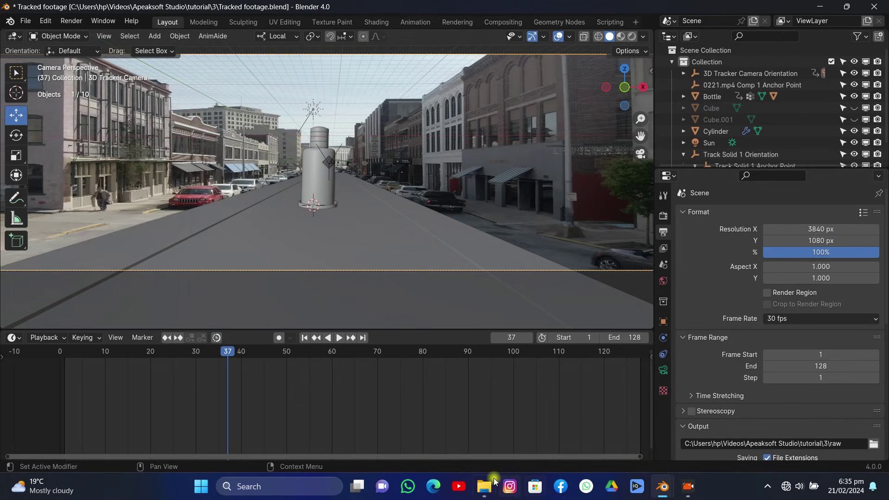
# Step: Check the frame height in the 0221.mp4 file properties and set the render Resolution Y to 2160 px
pyautogui.moveTo(494, 483)
pyautogui.click(522, 447)
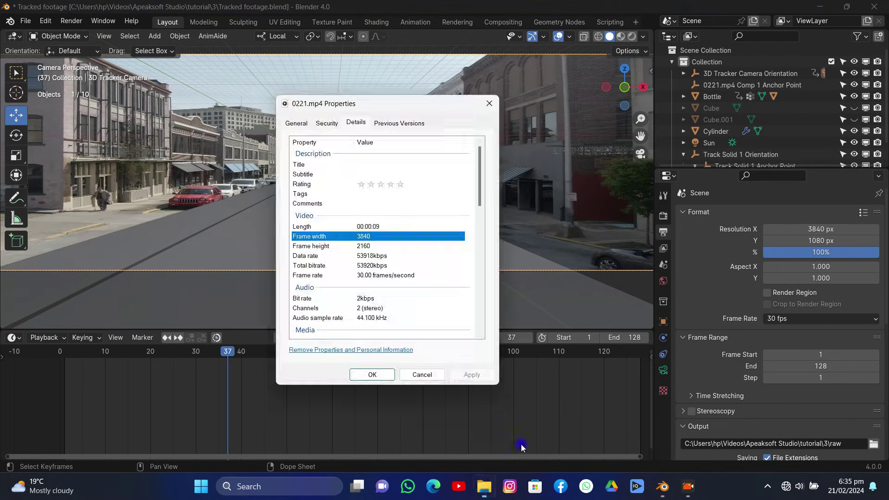
pyautogui.click(368, 246)
pyautogui.click(497, 109)
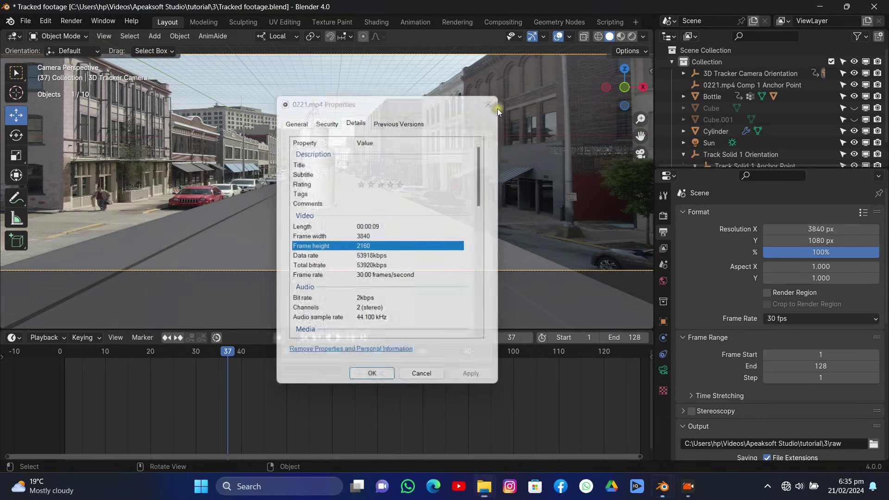
pyautogui.click(828, 240)
pyautogui.write('2160')
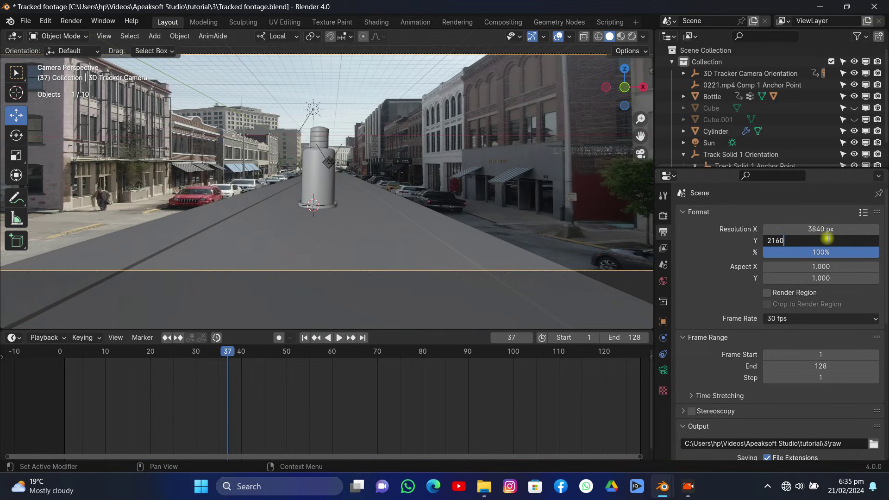
pyautogui.press('Return')
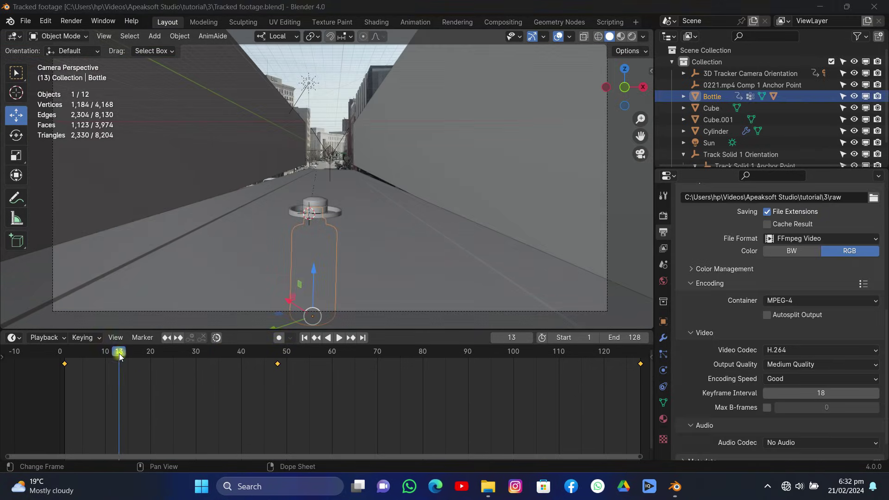
# Step: Render a still image of frame 49 and close the render window
pyautogui.moveTo(119, 352); pyautogui.dragTo(282, 379)
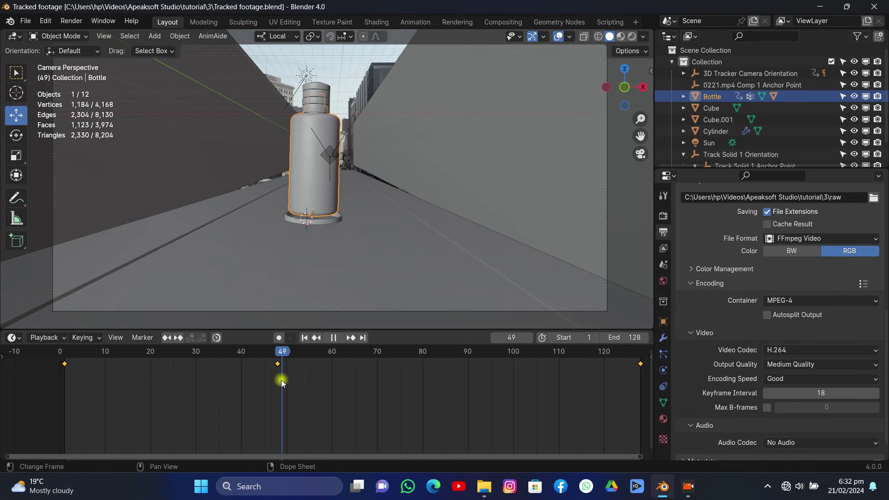
pyautogui.click(72, 21)
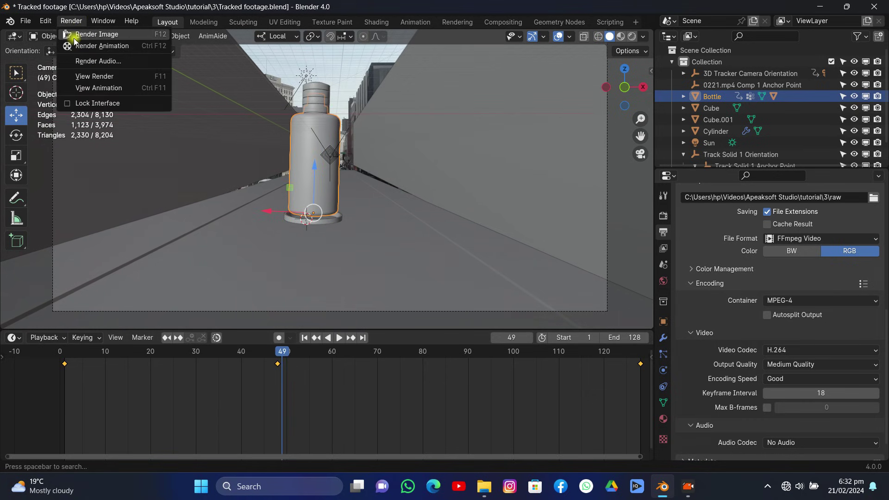
pyautogui.click(72, 33)
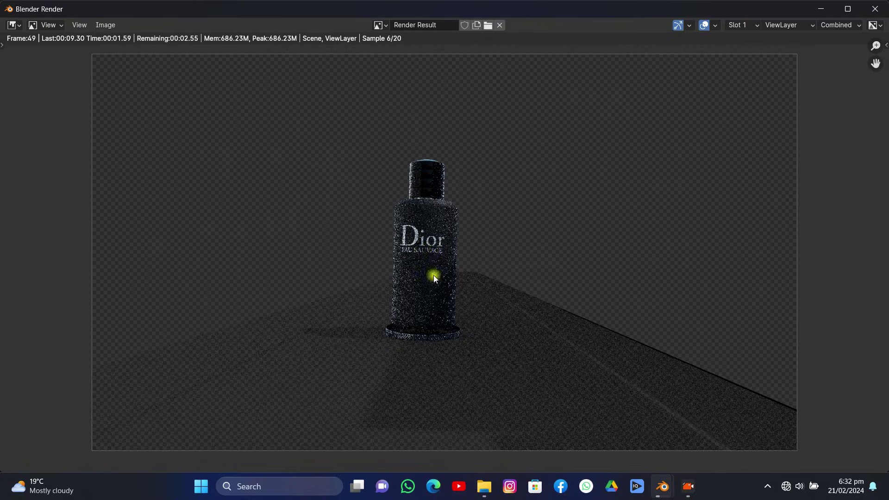
pyautogui.click(875, 9)
# Step: In the Compositing workspace, enable Use Nodes and move the Render Layers node well away from the Composite node
pyautogui.click(503, 22)
pyautogui.click(151, 37)
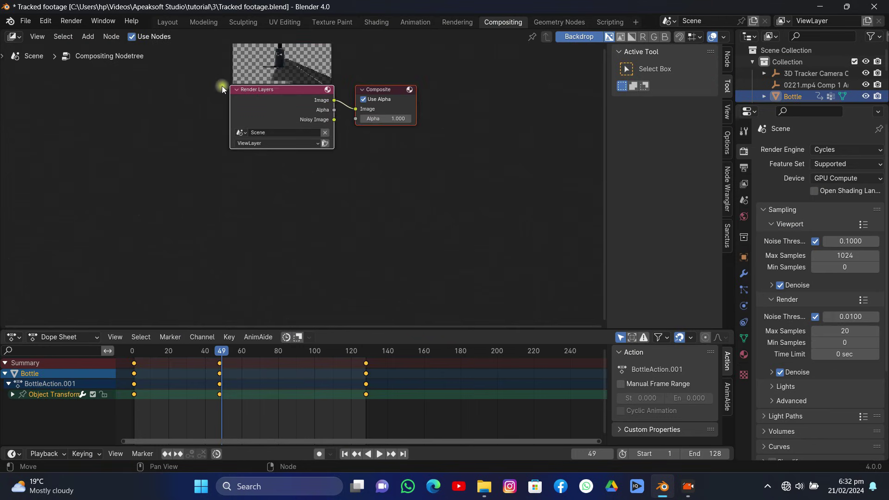
pyautogui.moveTo(288, 105); pyautogui.dragTo(101, 141)
# Step: Add a Movie Clip node below the Render Layers node and assign the loaded street footage to it
pyautogui.click(88, 37)
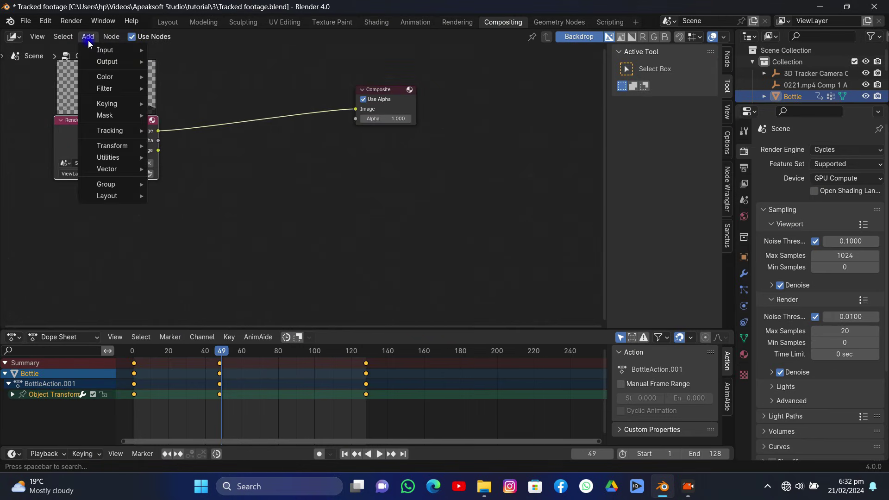
pyautogui.moveTo(92, 49)
pyautogui.click(182, 126)
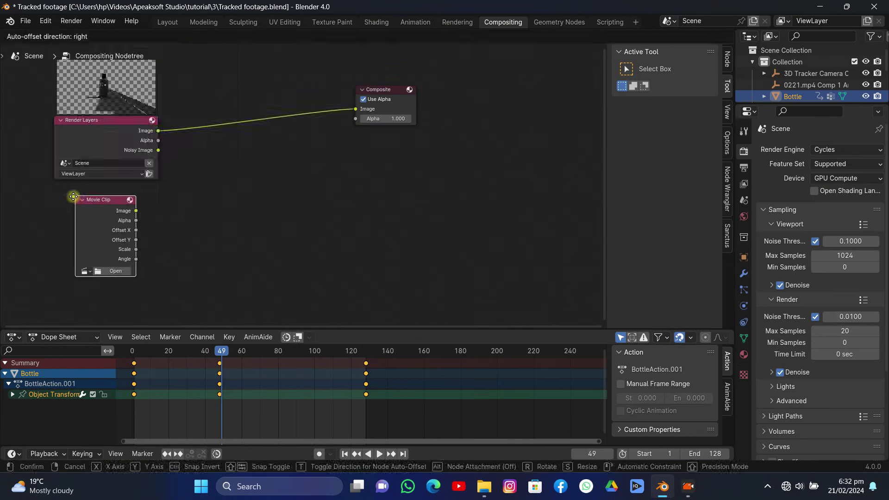
pyautogui.click(74, 200)
pyautogui.click(80, 274)
pyautogui.click(129, 289)
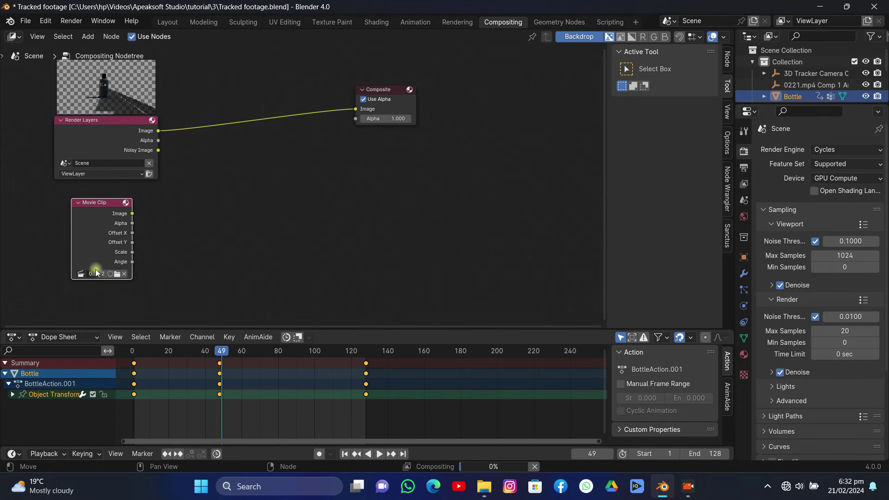
pyautogui.moveTo(79, 248); pyautogui.dragTo(62, 253)
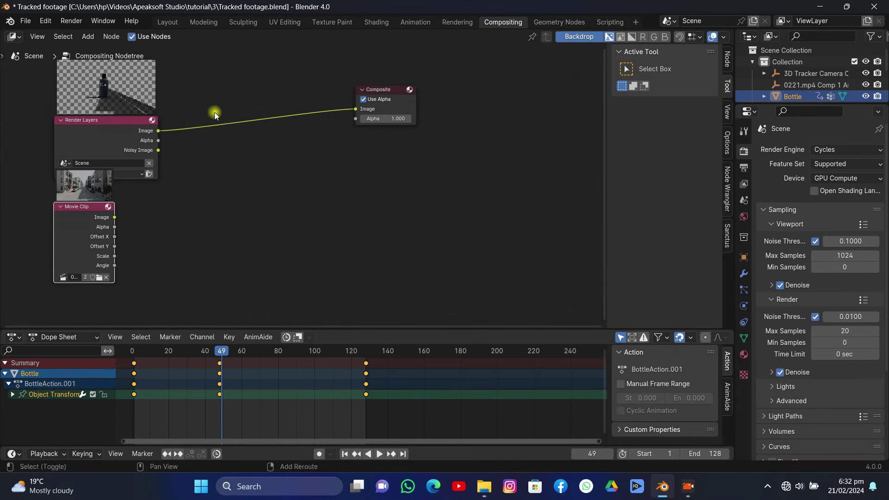
# Step: Insert an Alpha Over node before Composite, with the Movie Clip image in its first Image input and the Render Layers image in its second
pyautogui.hotkey('shift', 'a')
pyautogui.write('a')
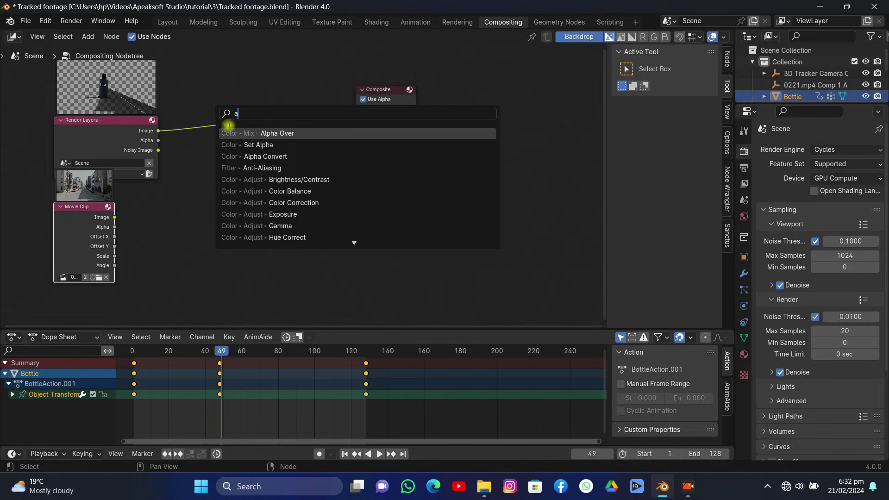
pyautogui.click(245, 132)
pyautogui.click(235, 109)
pyautogui.moveTo(239, 157)
pyautogui.mouseDown()
pyautogui.moveTo(222, 160)
pyautogui.moveTo(238, 166)
pyautogui.mouseUp()
pyautogui.moveTo(117, 217); pyautogui.dragTo(238, 157)
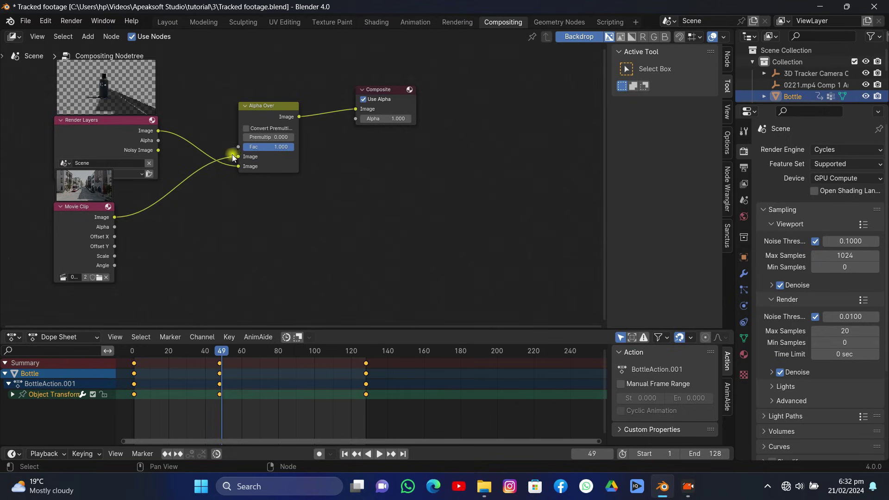
# Step: Add a Viewer node below Composite and connect the Alpha Over image output to its Image input
pyautogui.click(88, 36)
pyautogui.moveTo(111, 62)
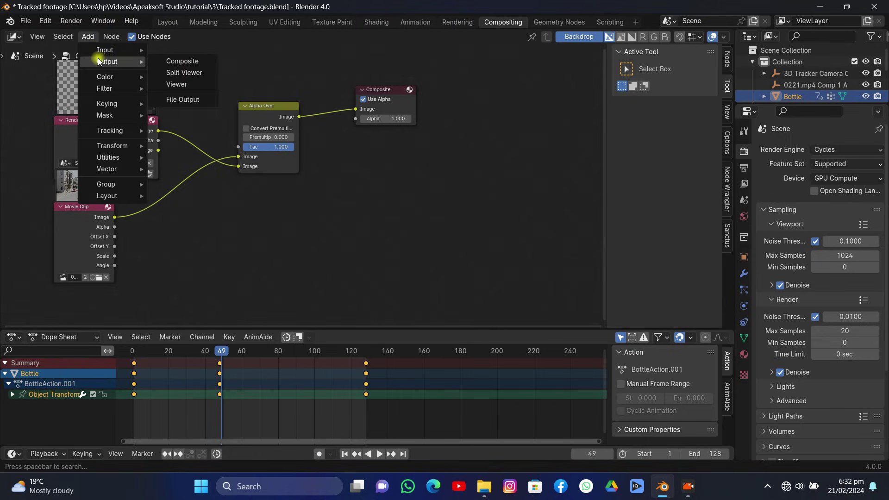
pyautogui.click(185, 85)
pyautogui.click(302, 184)
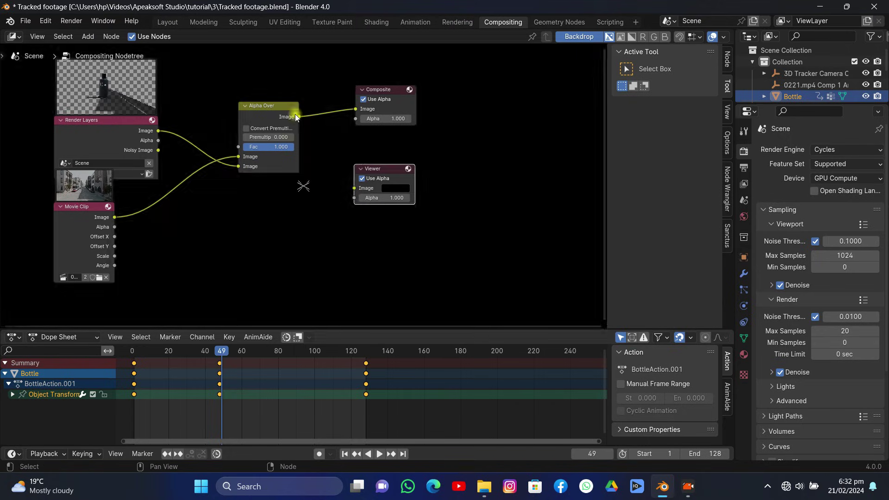
pyautogui.moveTo(299, 116); pyautogui.dragTo(354, 188)
# Step: Shrink the backdrop image and move the nodes aside to examine how the rendered bottle sits in the street footage
pyautogui.moveTo(334, 182); pyautogui.dragTo(320, 197, button='middle')
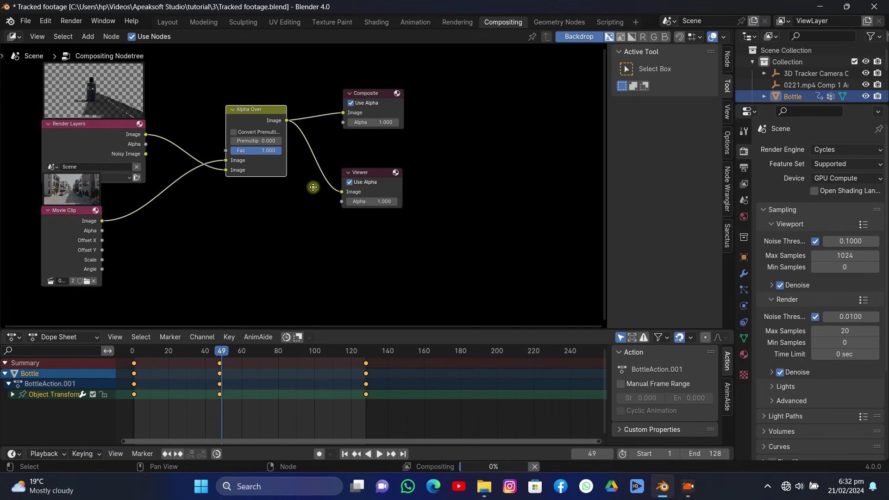
pyautogui.scroll(-1, 320, 197)
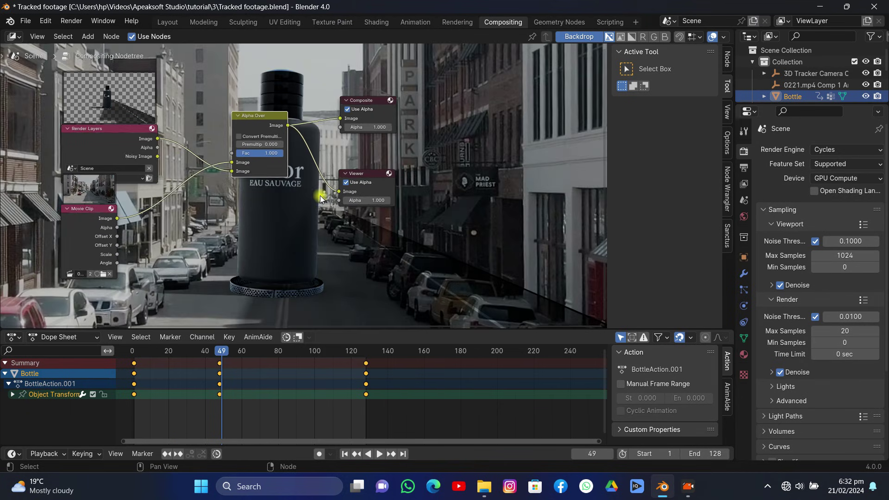
pyautogui.press('v')
pyautogui.press('v')
pyautogui.press('v')
pyautogui.press('v')
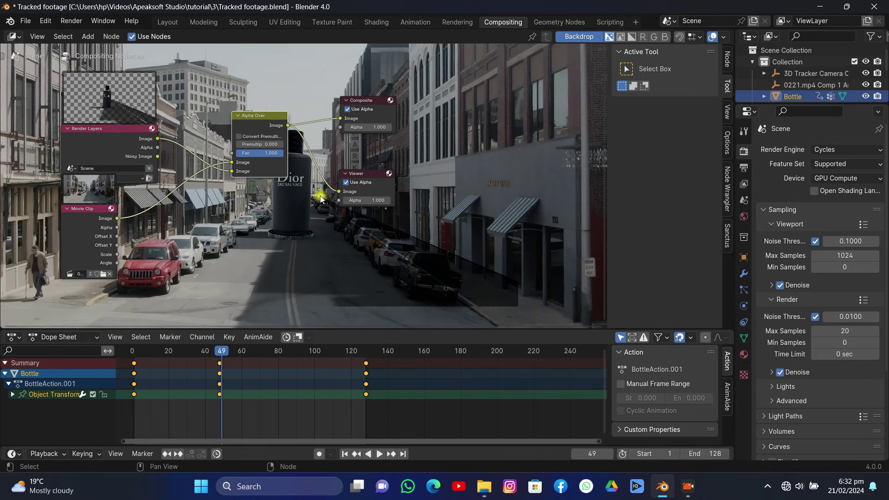
pyautogui.moveTo(397, 193); pyautogui.dragTo(124, 190, button='middle')
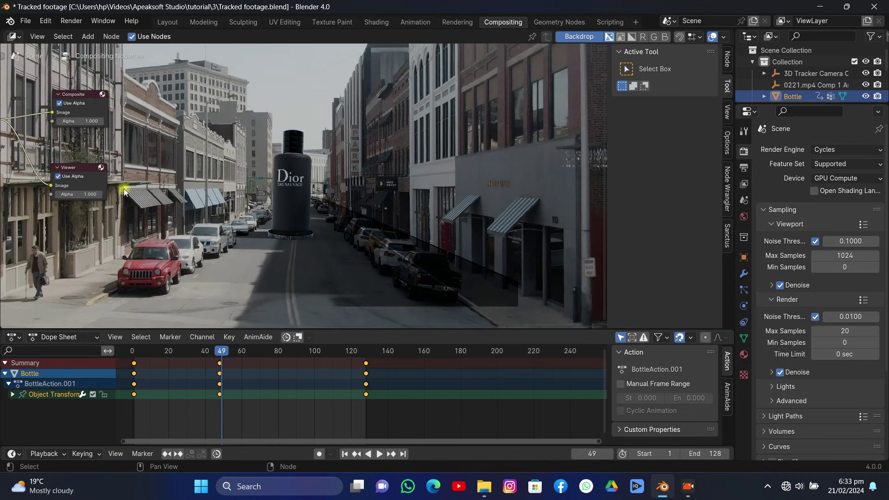
pyautogui.press('v')
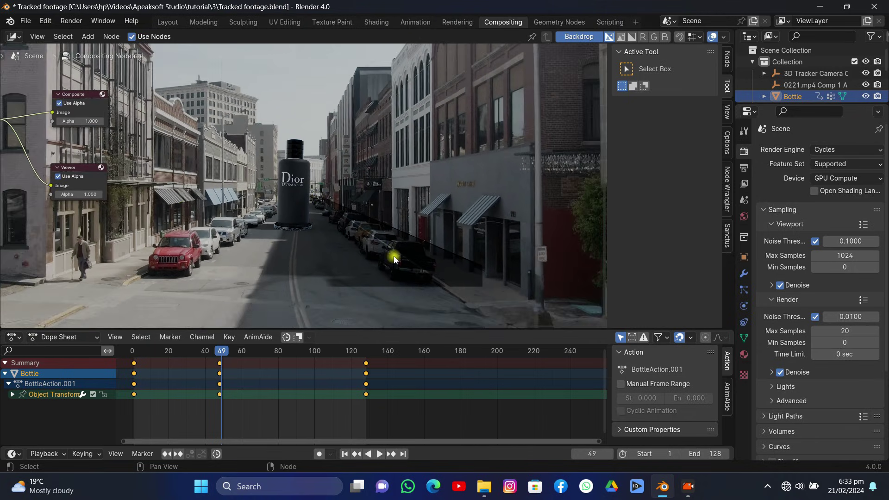
pyautogui.press('v')
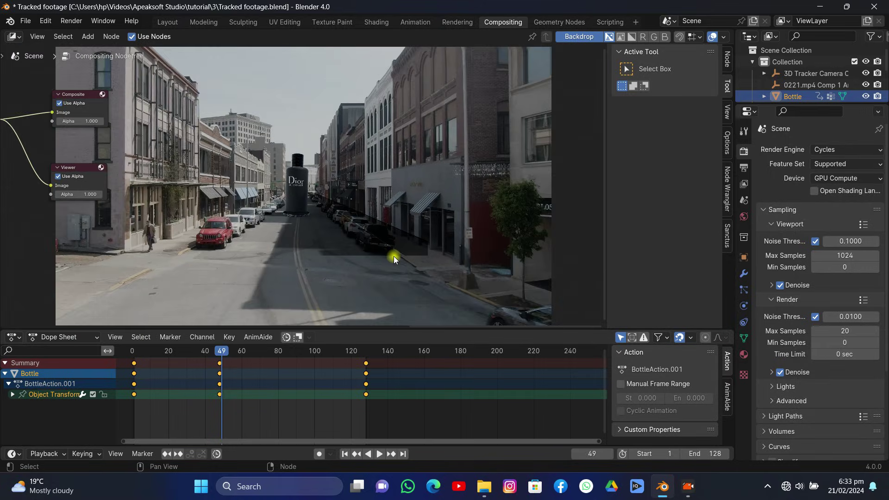
pyautogui.press('v')
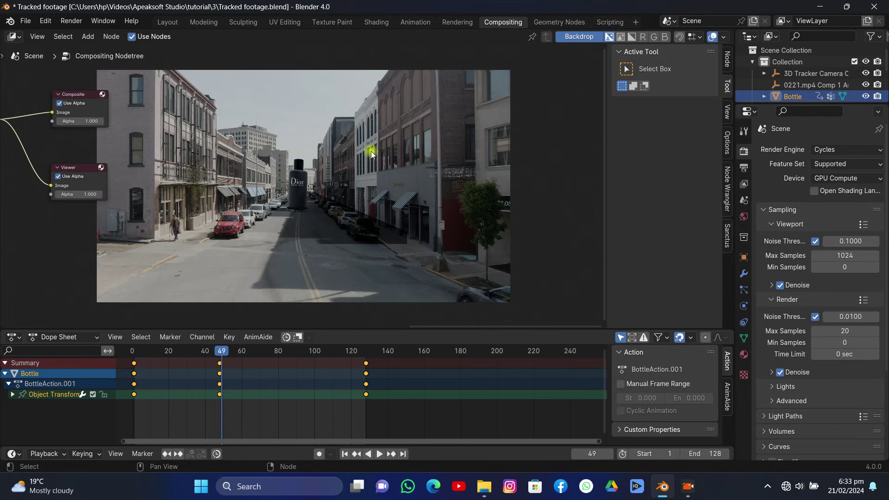
pyautogui.scroll(1, 335, 196)
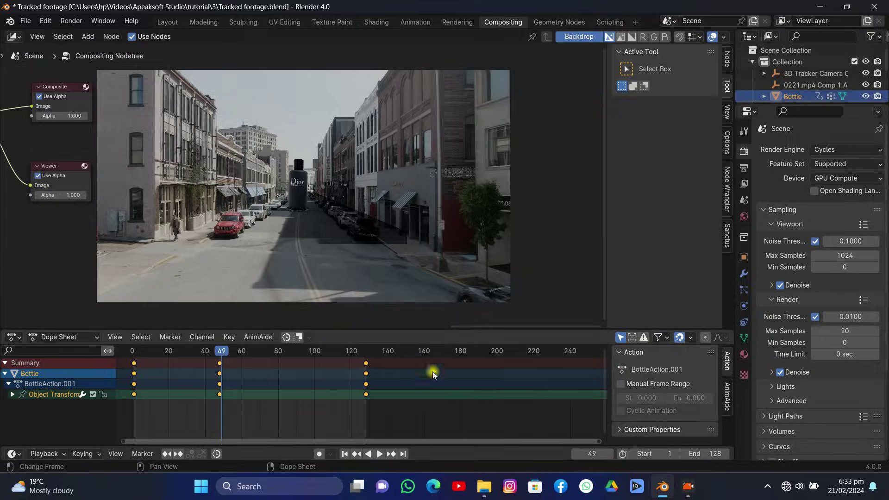